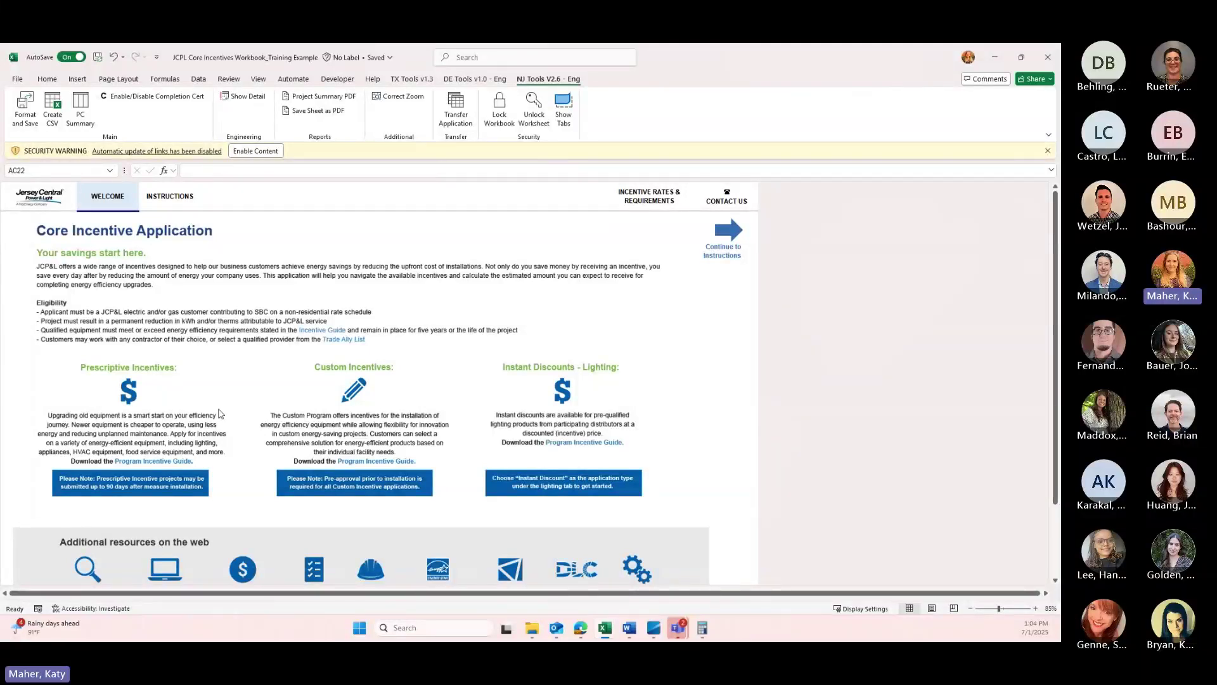
- Review the Welcome page's eligibility rules, incentive types and additional web resources
scroll(221, 406, down, 1)
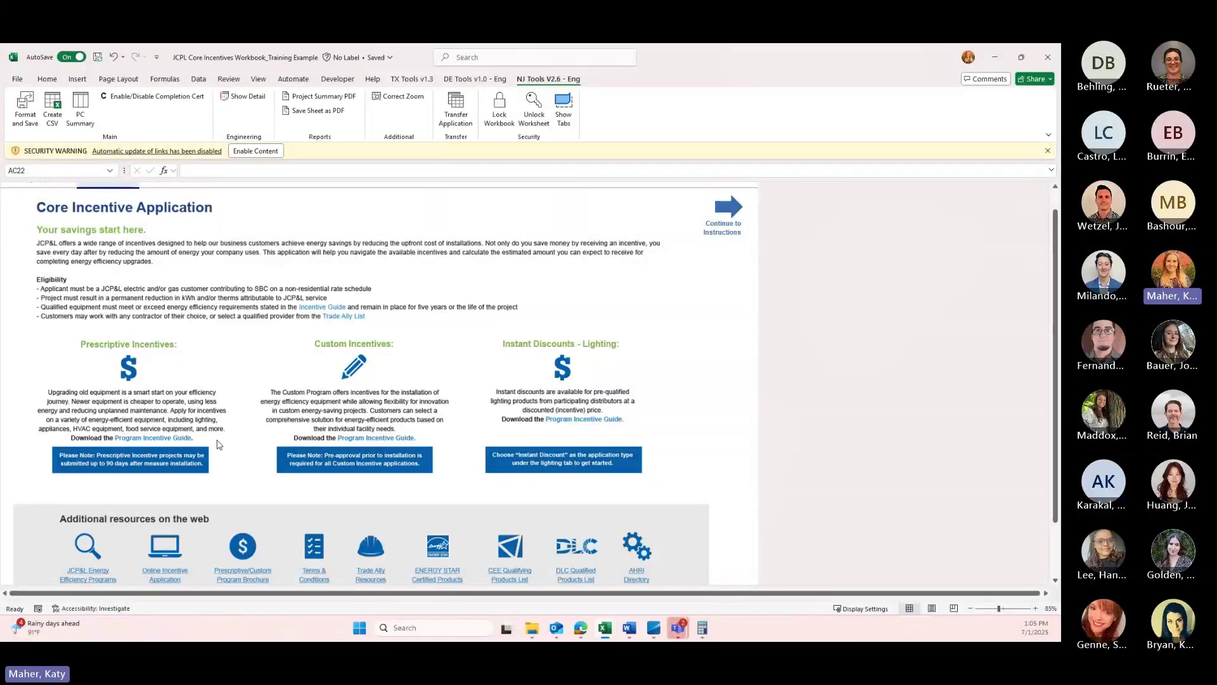
scroll(247, 409, down, 1)
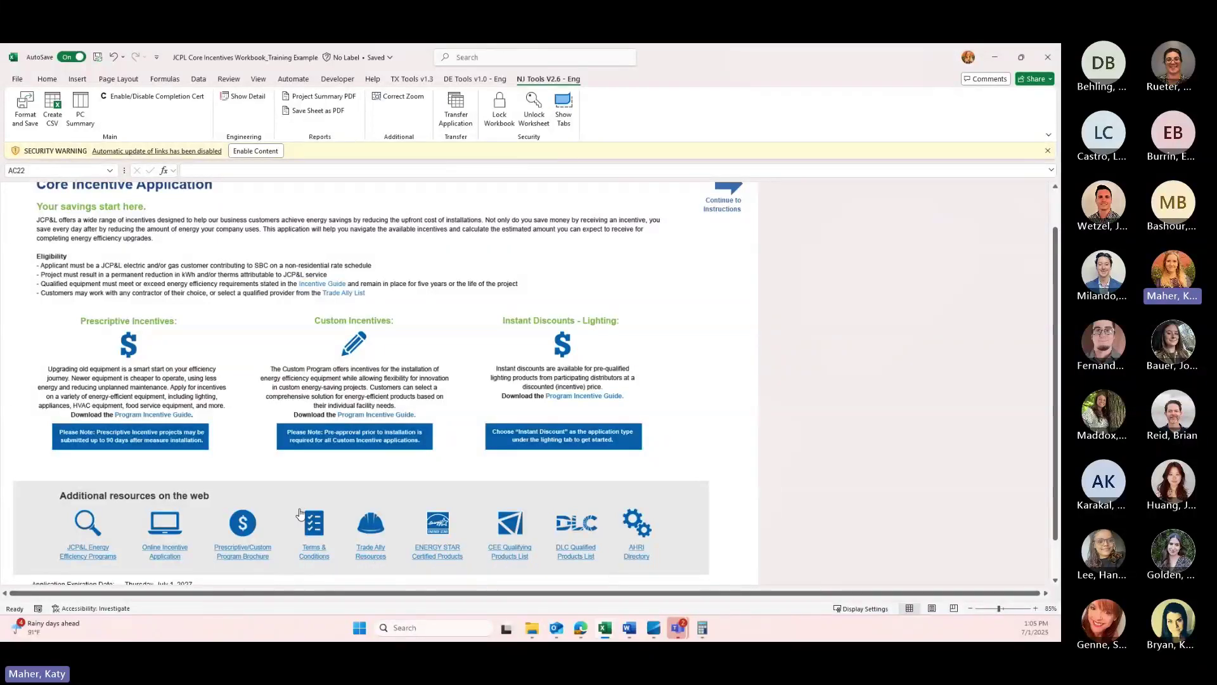
scroll(300, 514, down, 1)
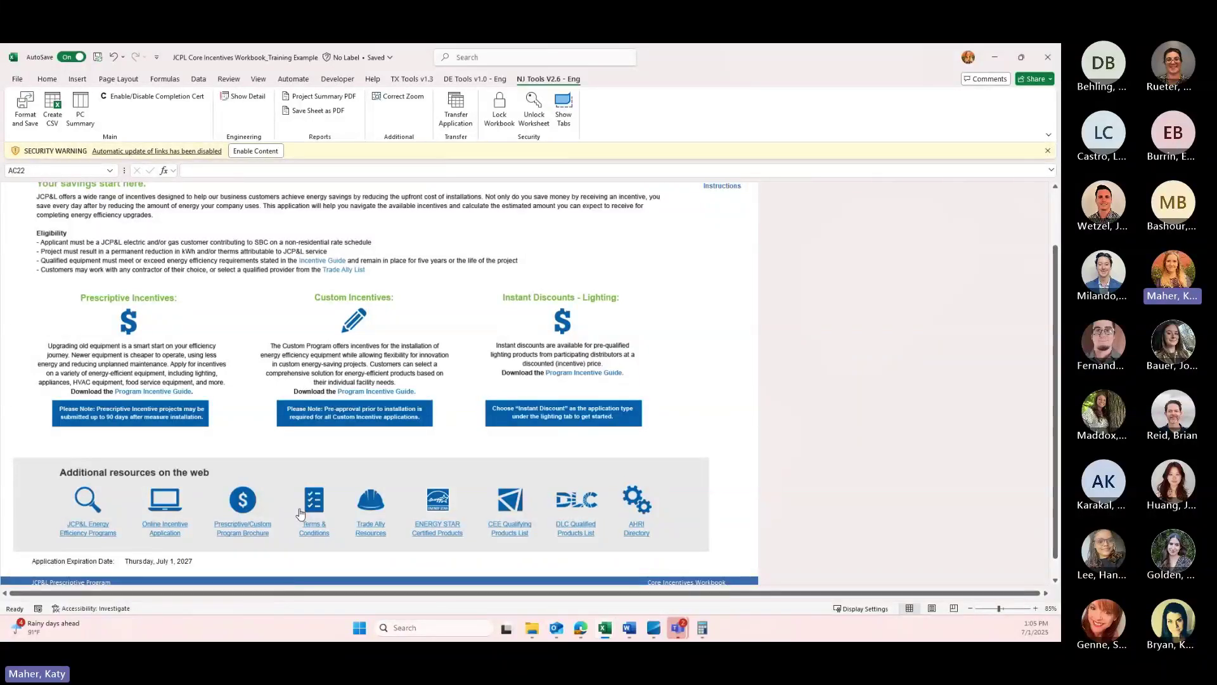
scroll(225, 486, up, 3)
scroll(225, 485, down, 2)
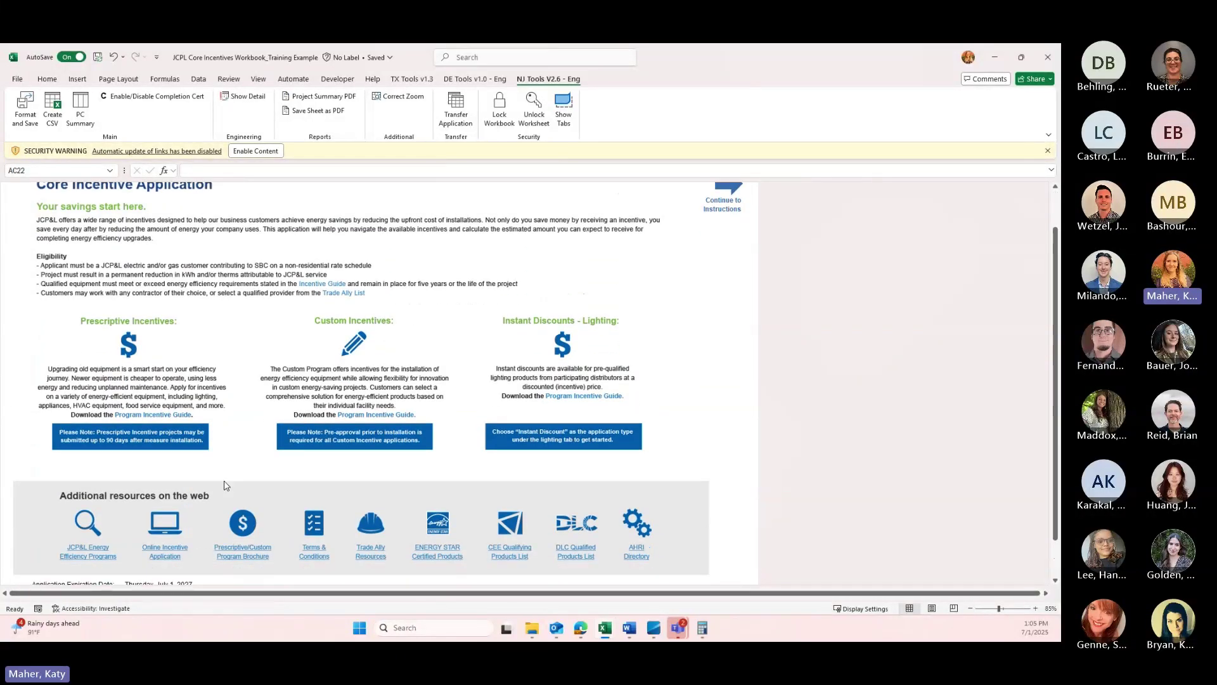
scroll(226, 486, up, 1)
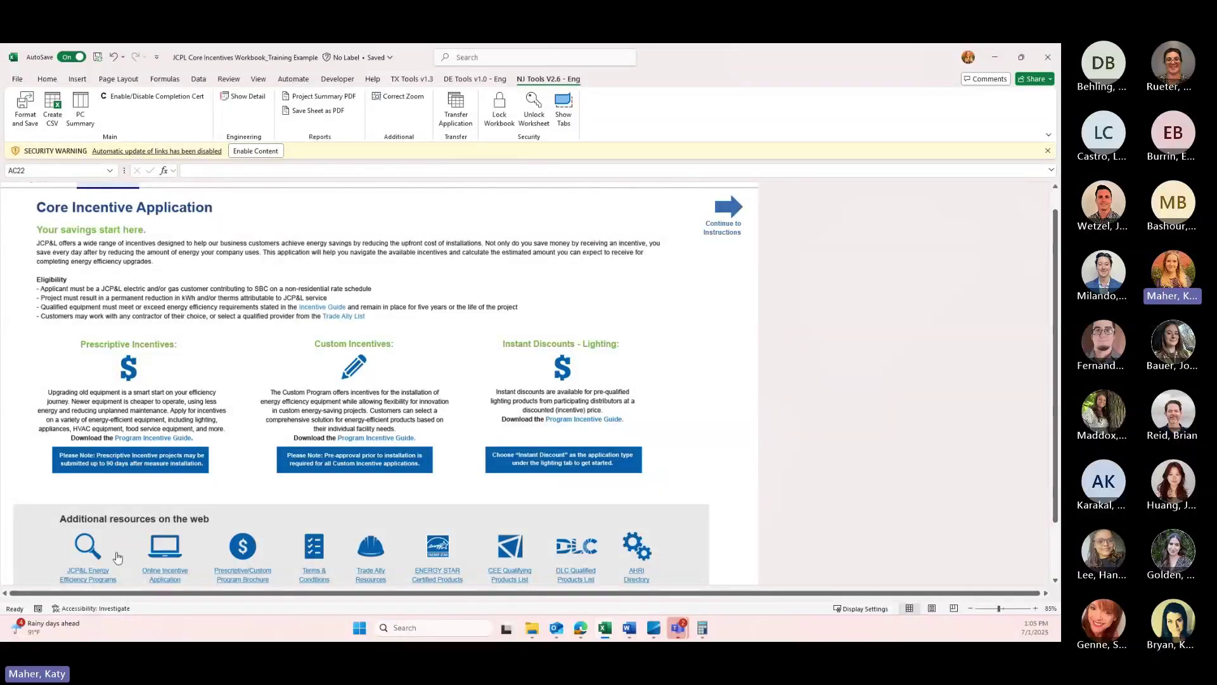
scroll(202, 532, up, 1)
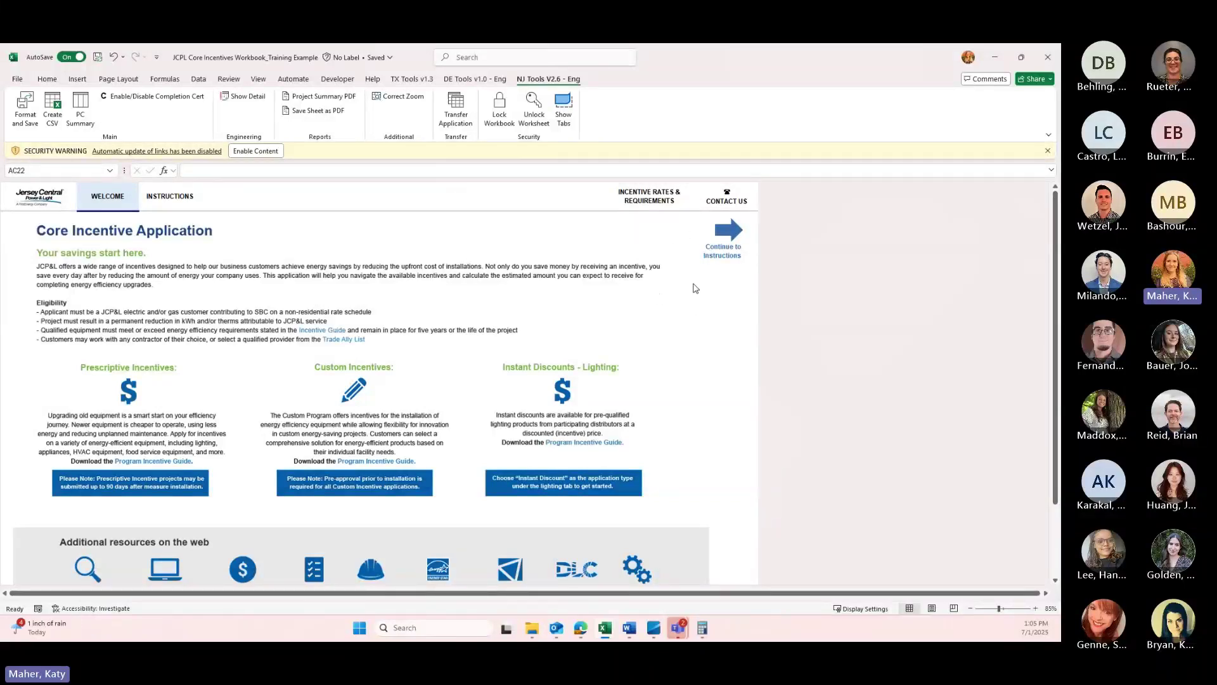
- Open the application instructions and read the numbered steps, the equipment input tips and the Errors and Warnings table
click(730, 233)
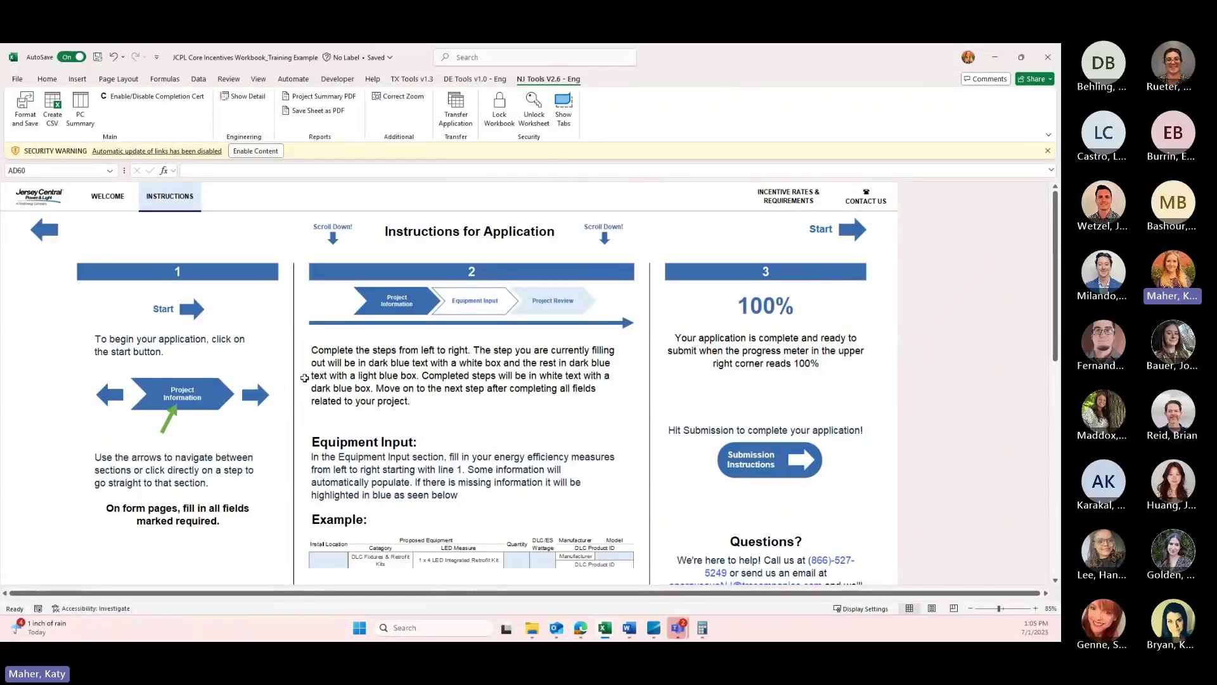
scroll(272, 371, down, 1)
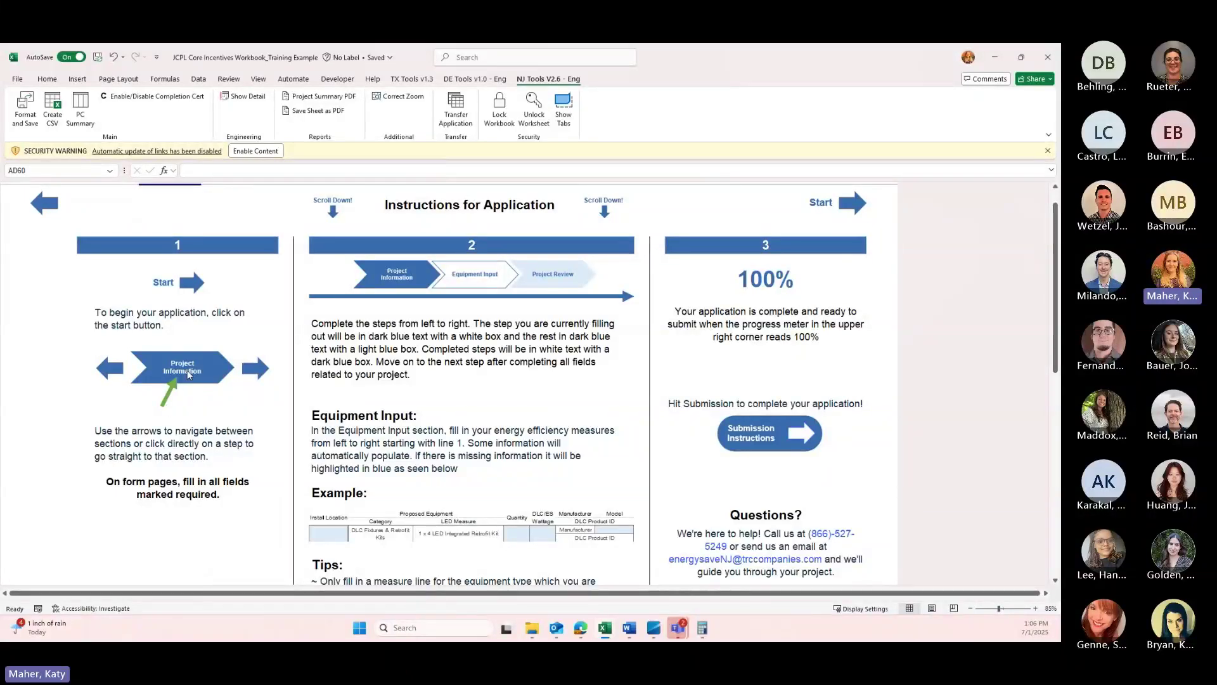
scroll(311, 322, up, 1)
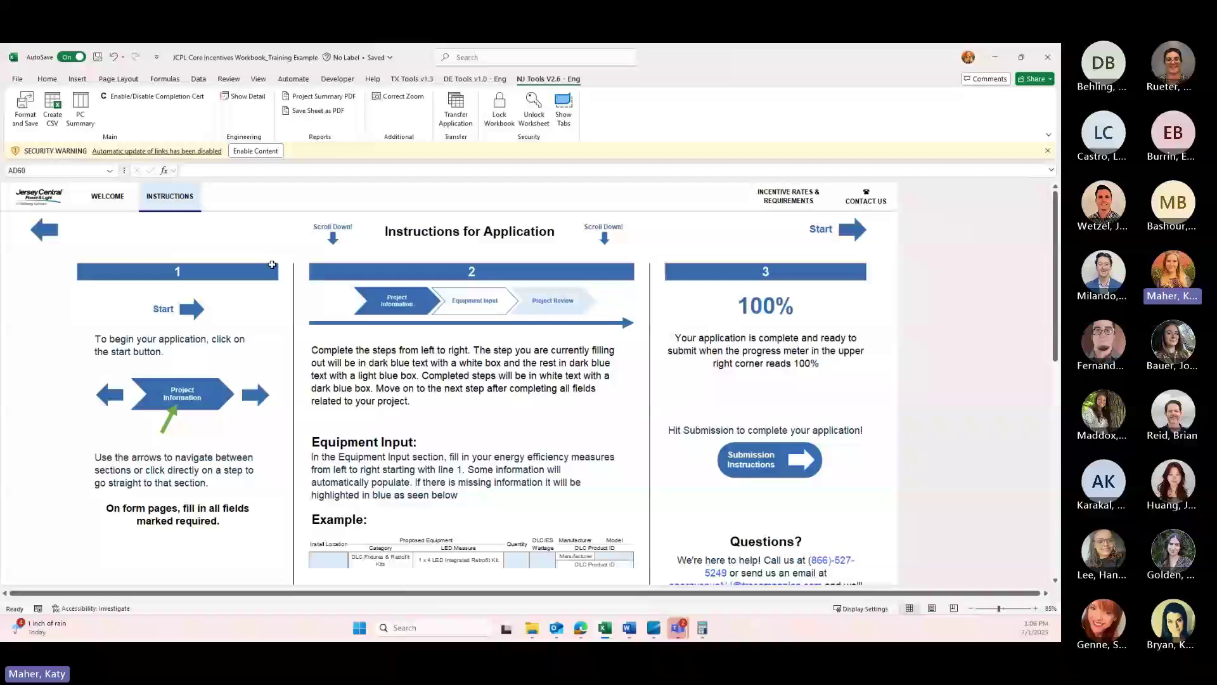
scroll(178, 285, down, 1)
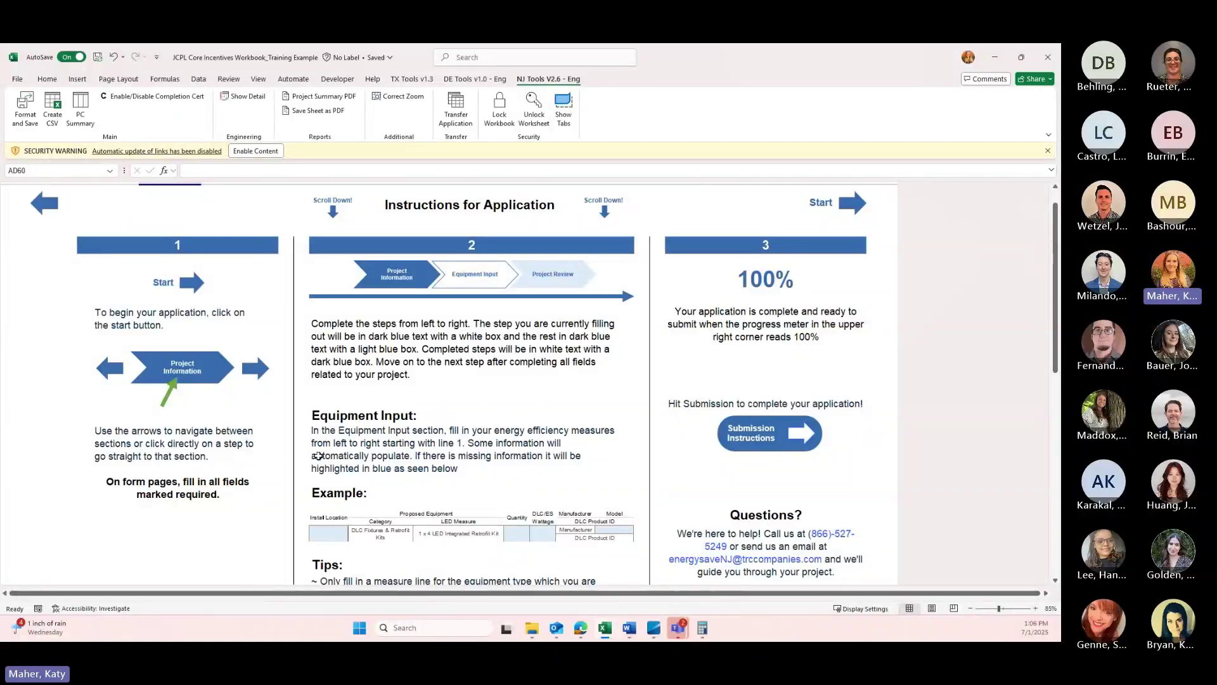
scroll(321, 486, down, 2)
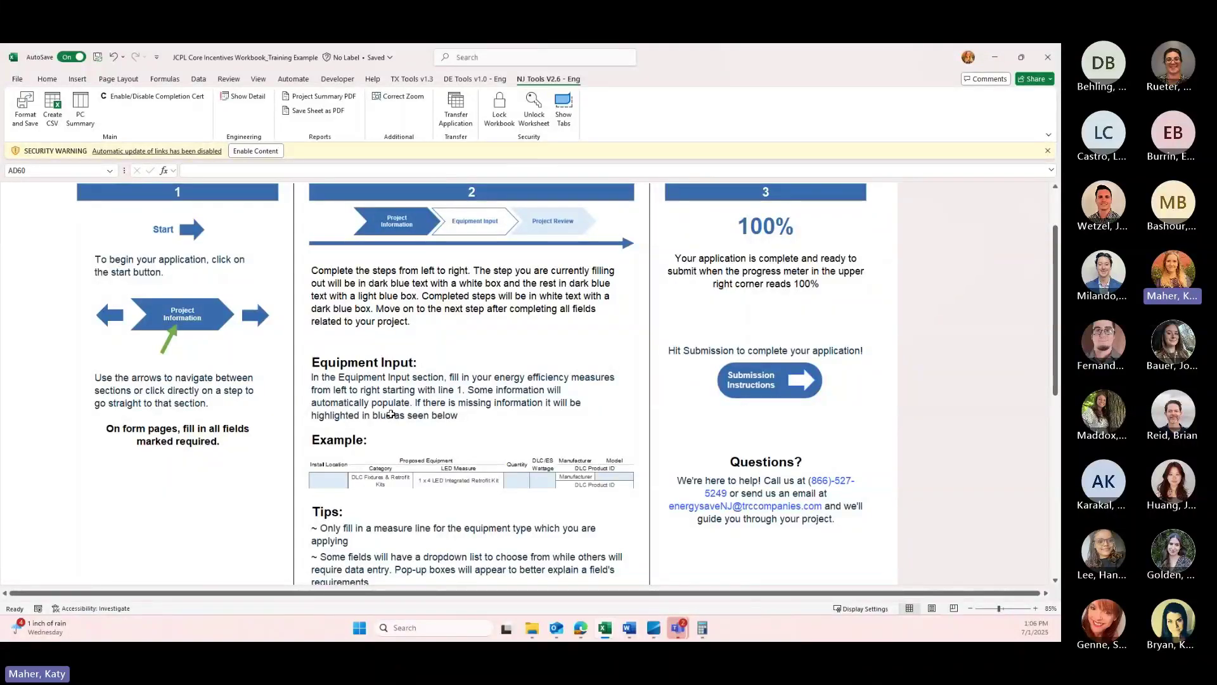
scroll(391, 415, down, 5)
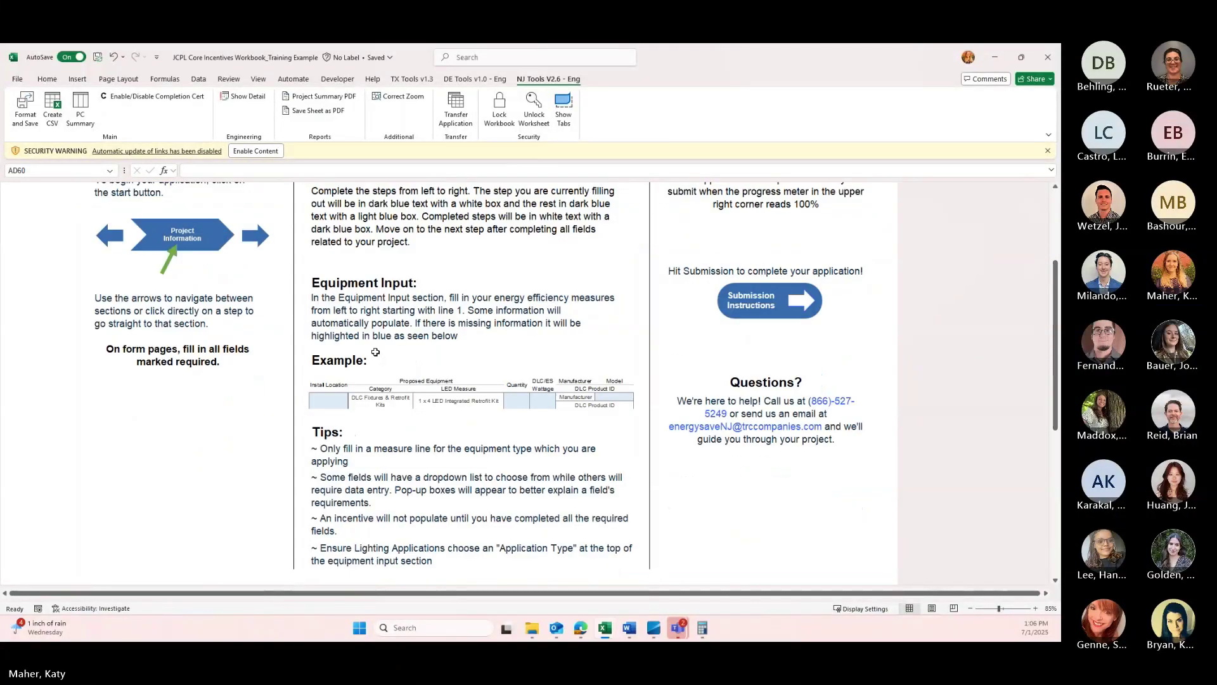
scroll(371, 346, down, 2)
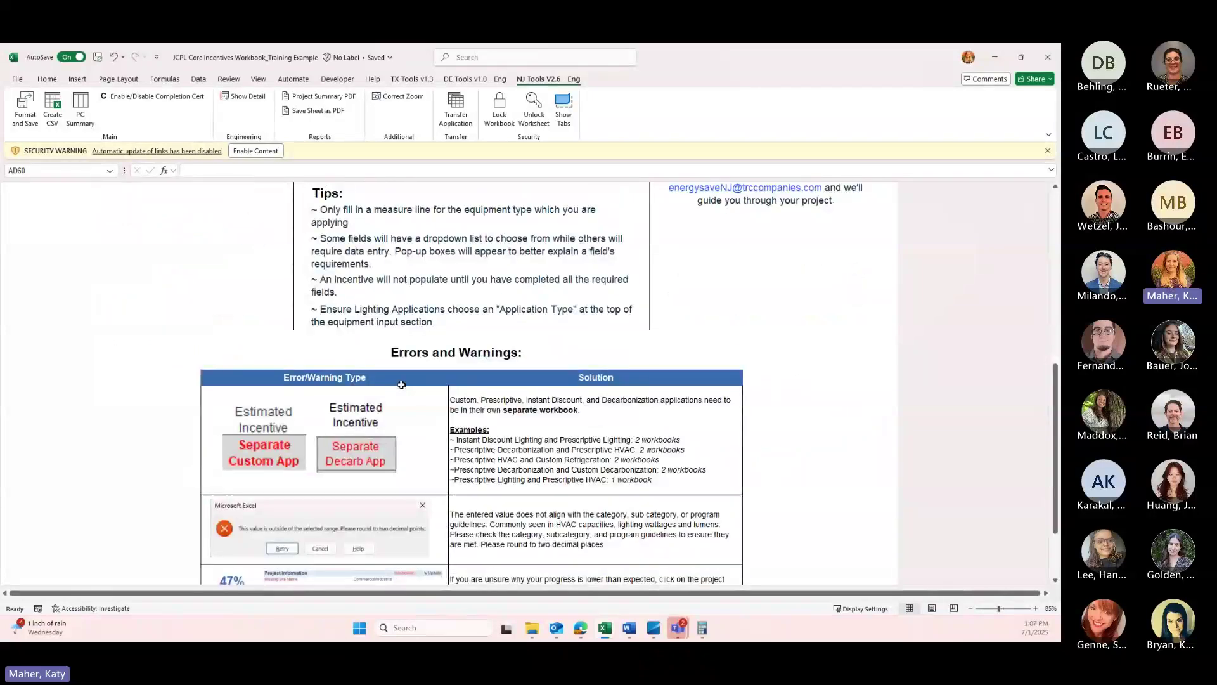
scroll(330, 418, down, 1)
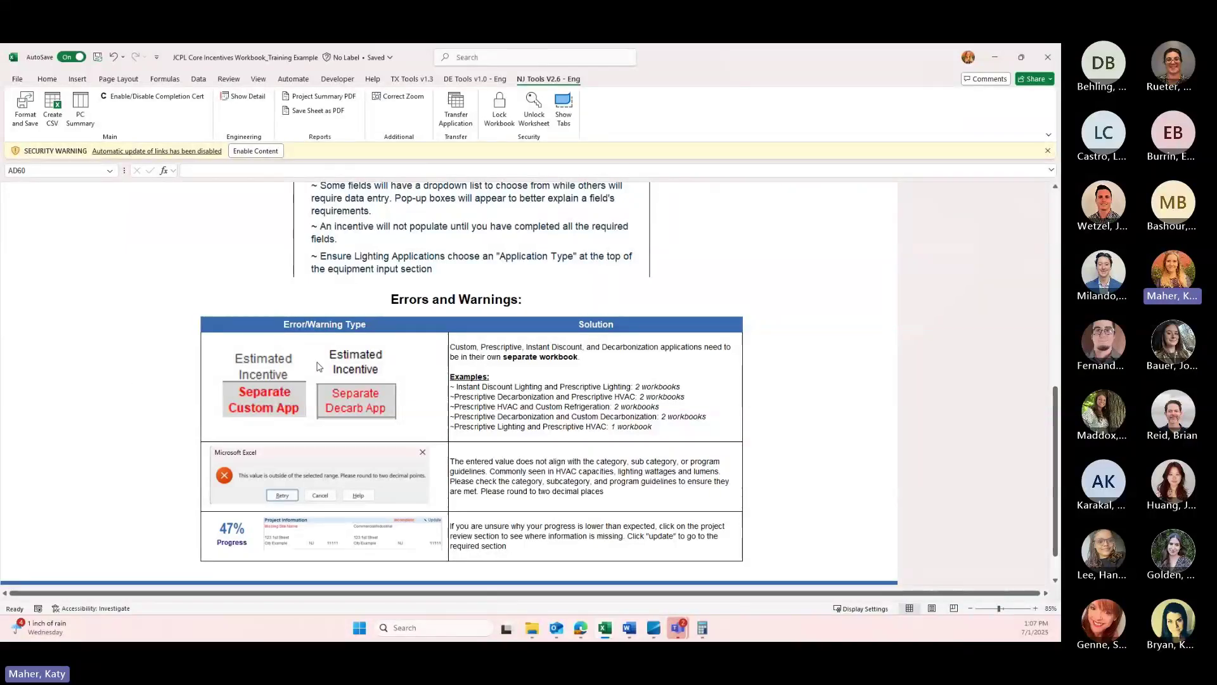
scroll(472, 432, up, 1)
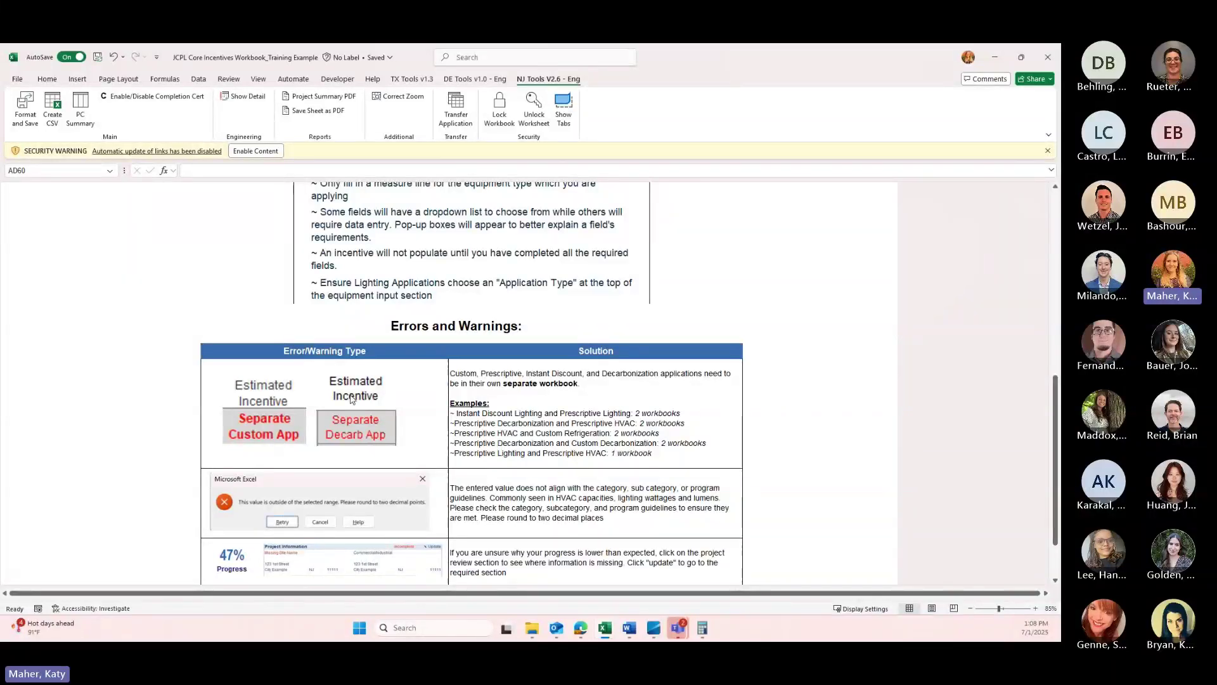
scroll(337, 400, down, 1)
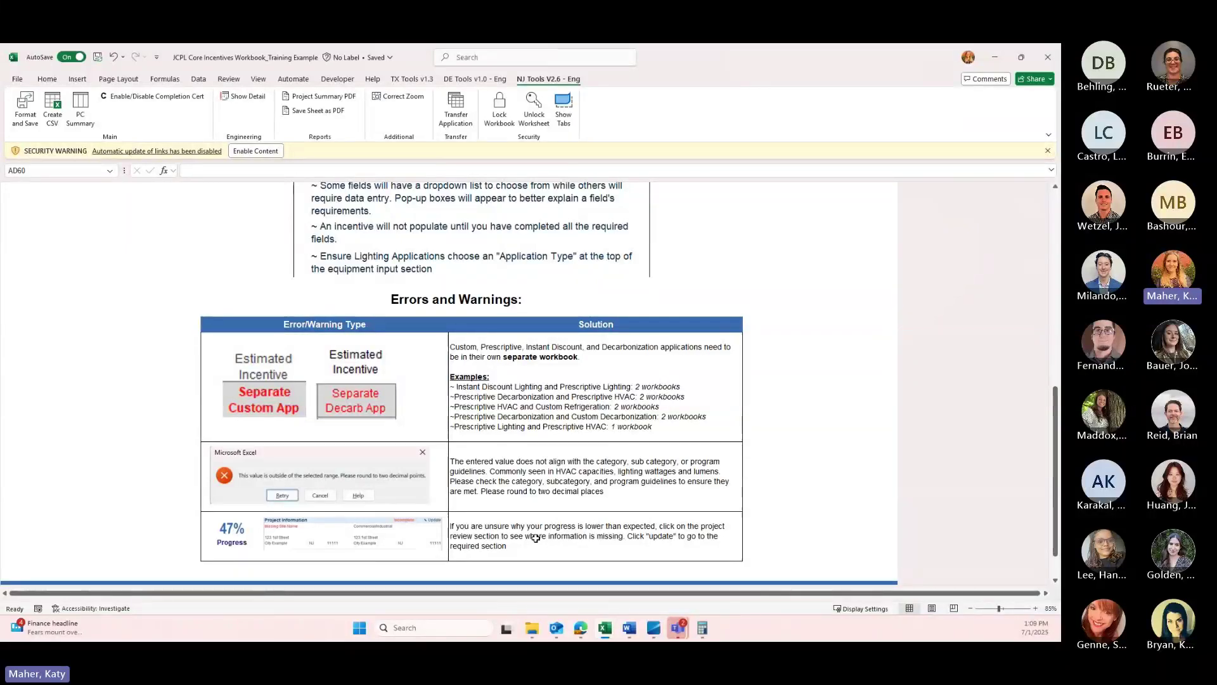
- Start the application from the top of the instructions page to open the Project Information form
scroll(536, 538, up, 10)
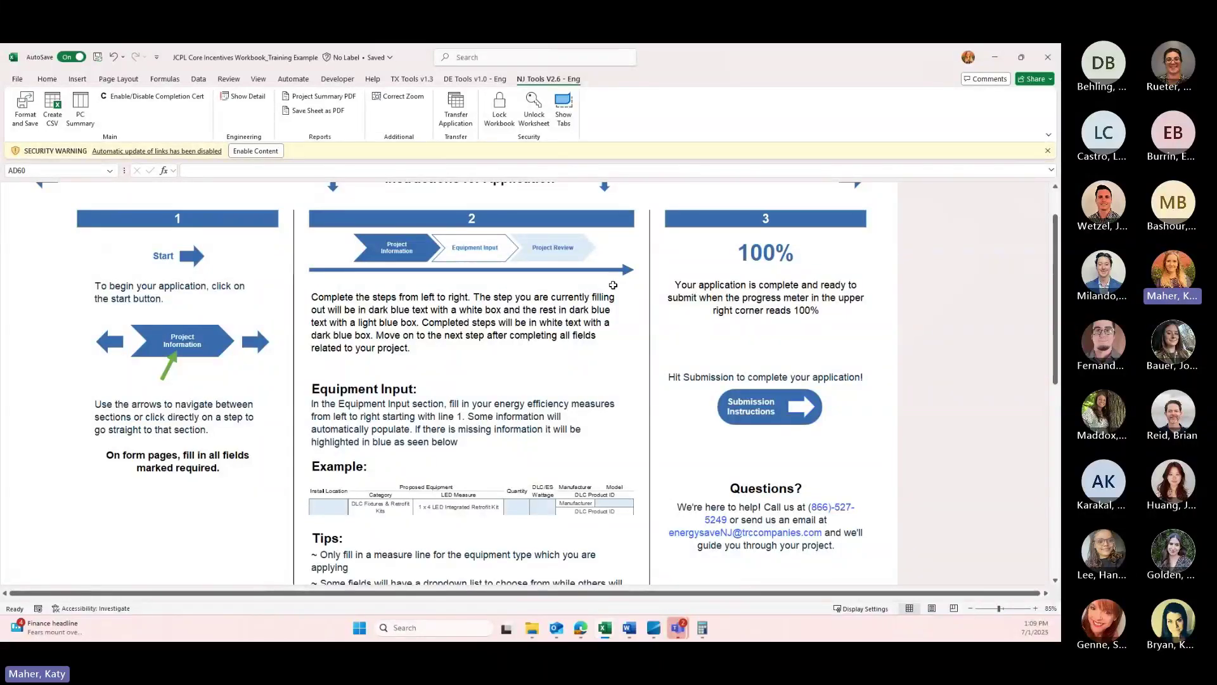
scroll(760, 351, up, 1)
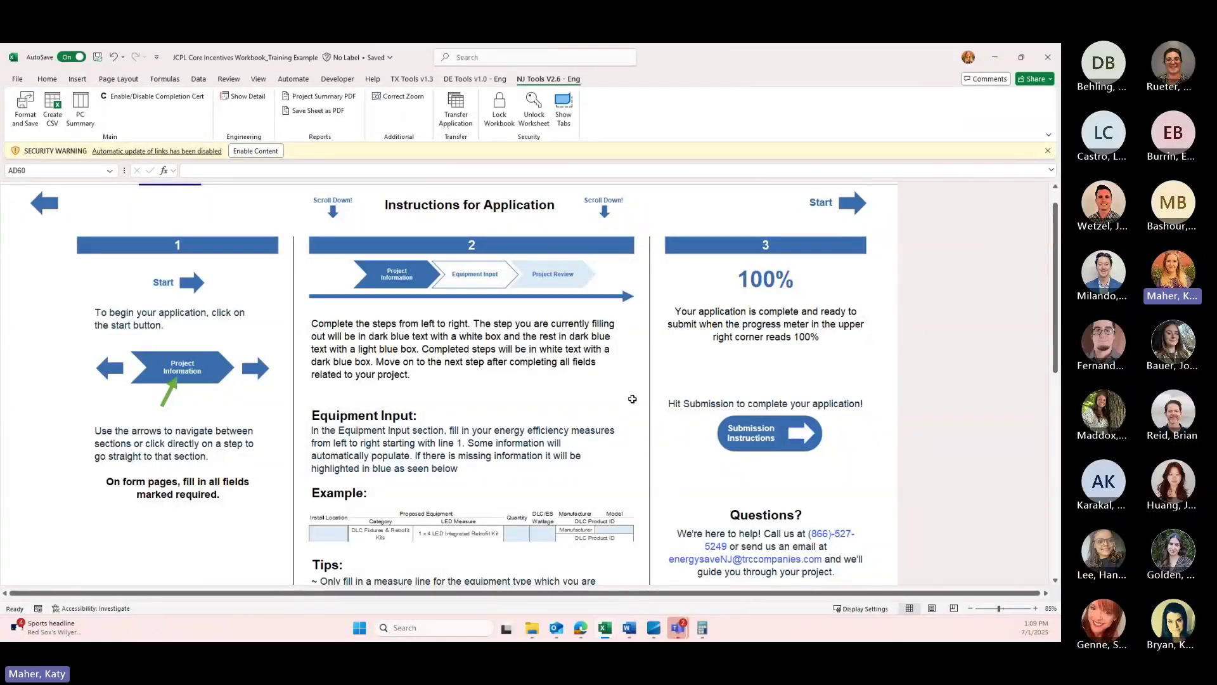
scroll(589, 374, up, 1)
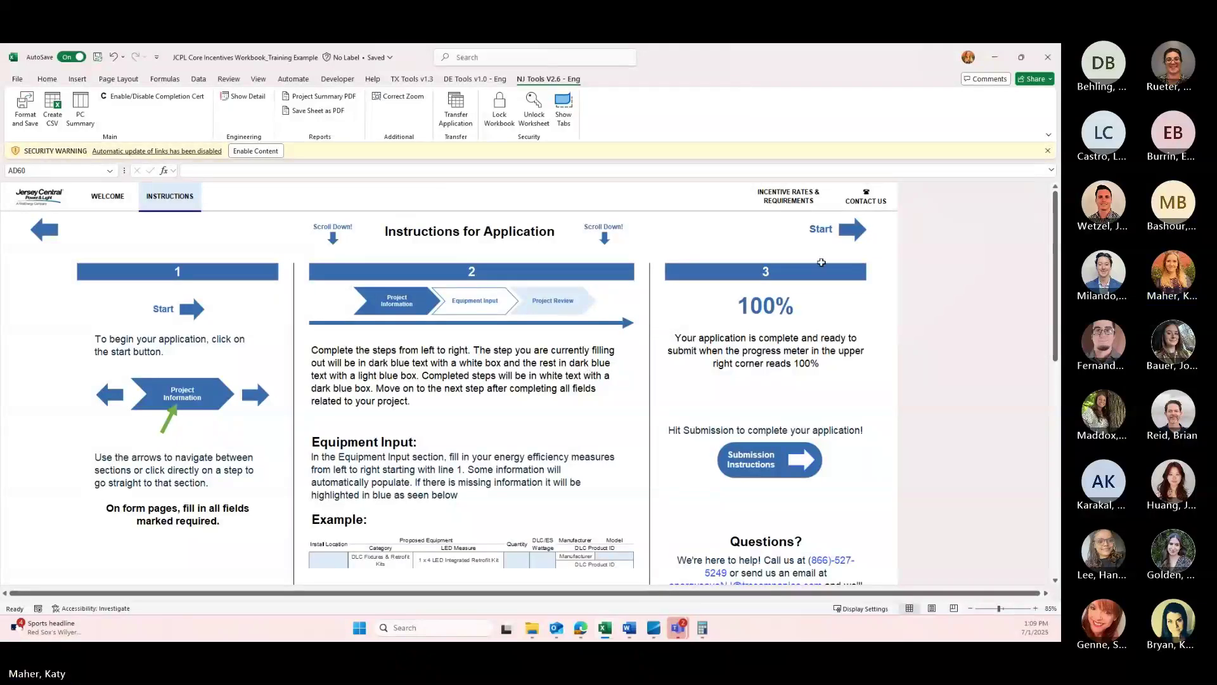
click(851, 229)
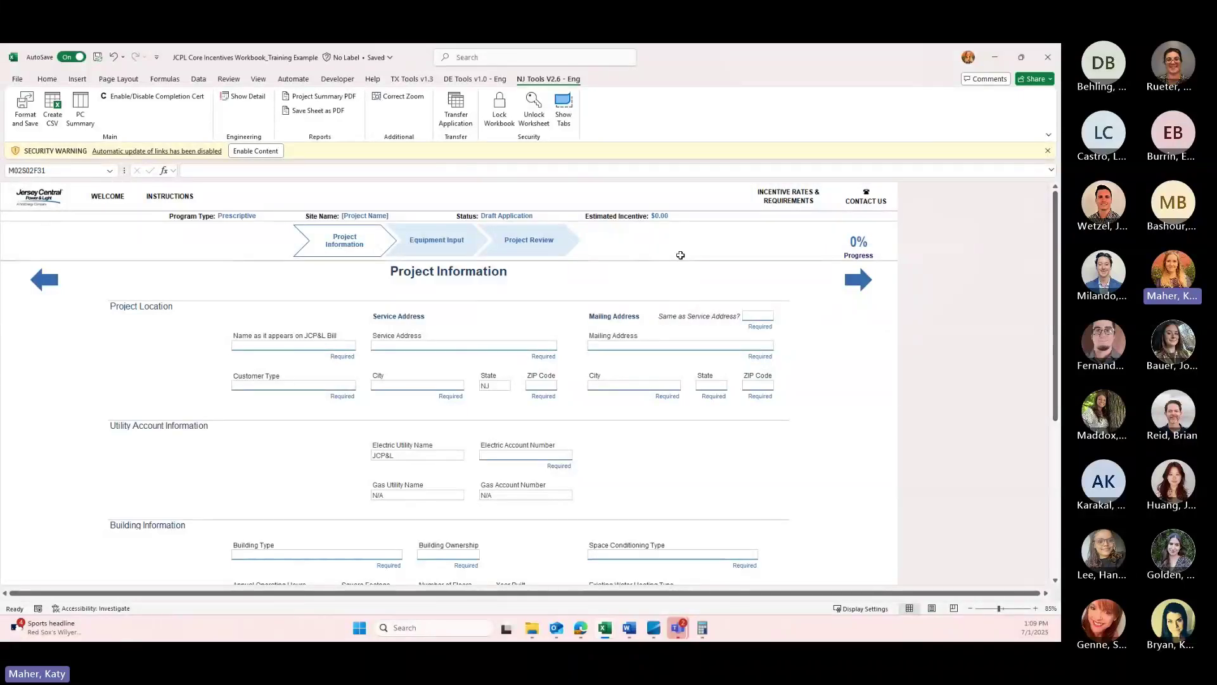
- Look through the Equipment Input and Project Review sections and return to the Project Information form
click(435, 242)
click(532, 248)
click(483, 235)
click(391, 246)
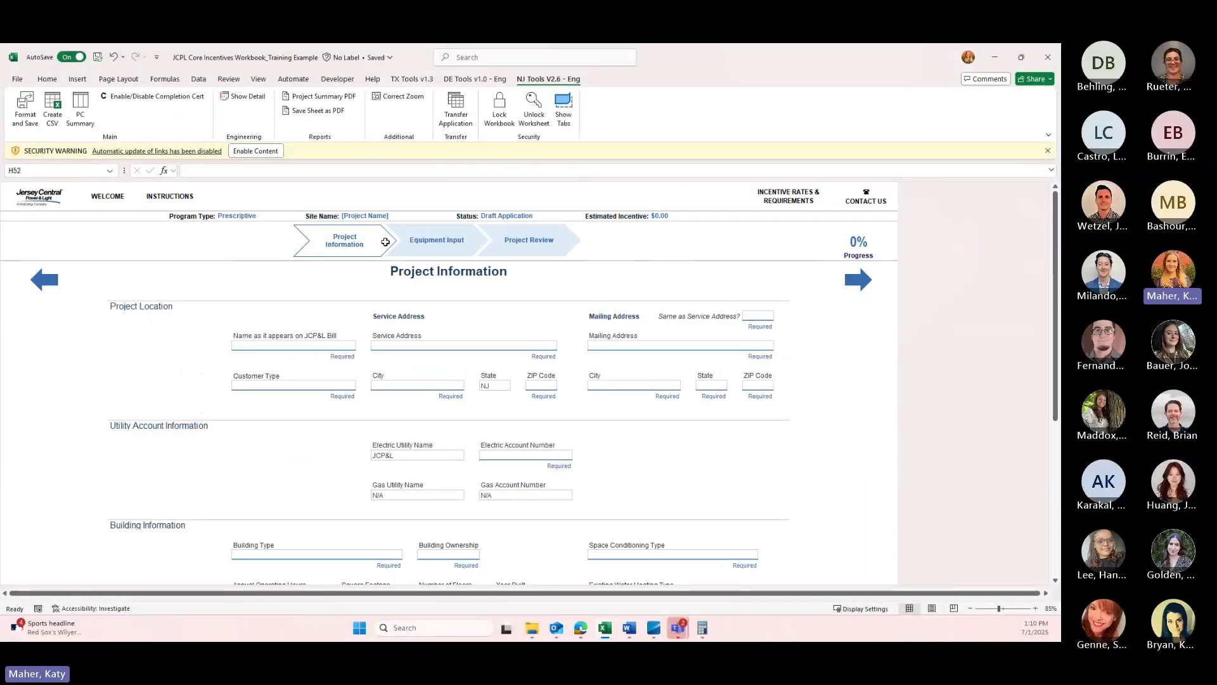
click(434, 240)
click(524, 240)
click(448, 241)
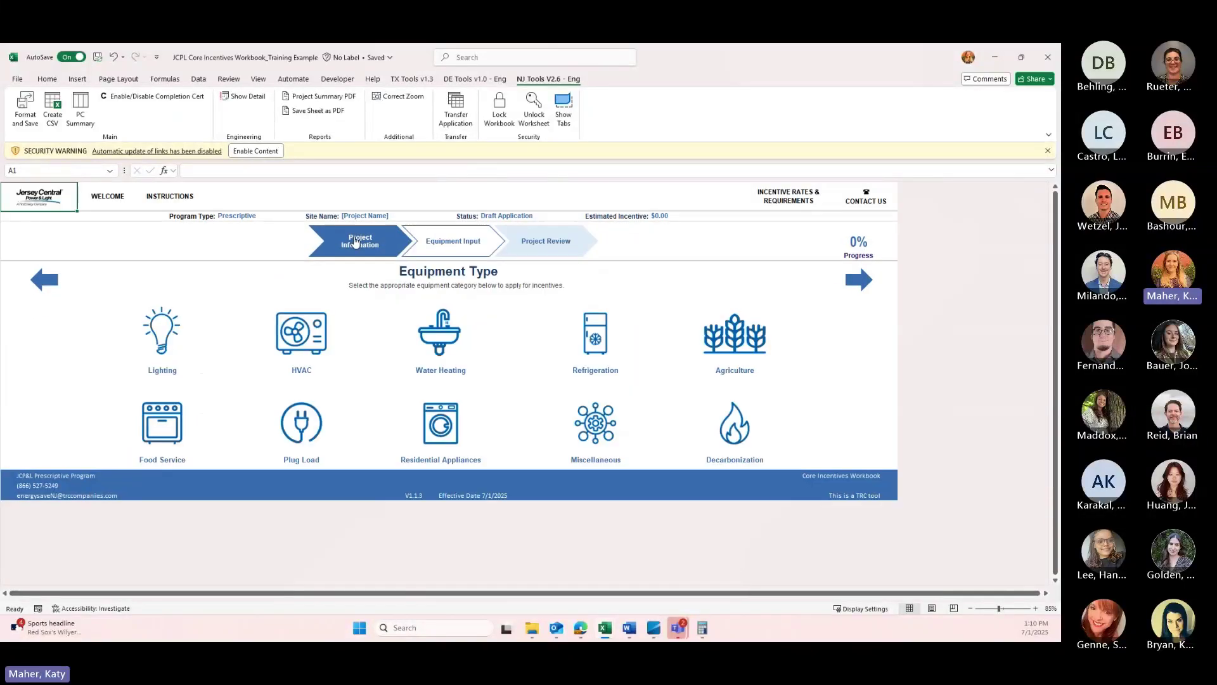
click(354, 244)
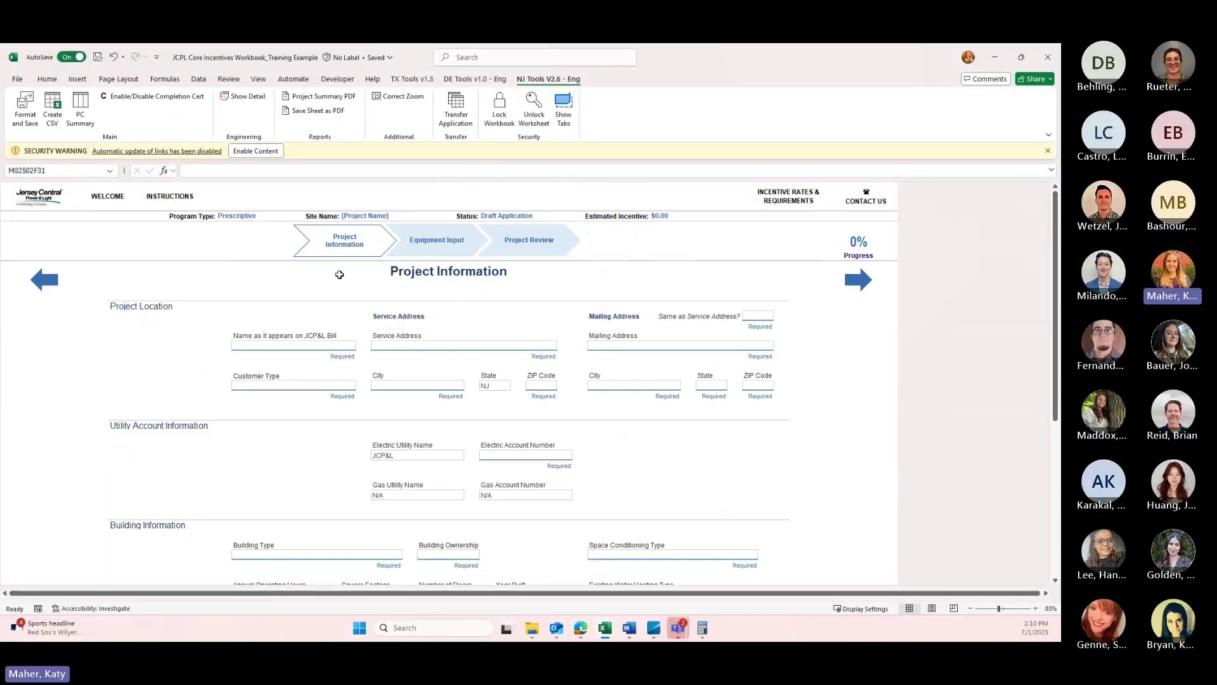
- Enter SAMPLE SITE as the name on the JCP&L bill and fill in the service street address
click(302, 347)
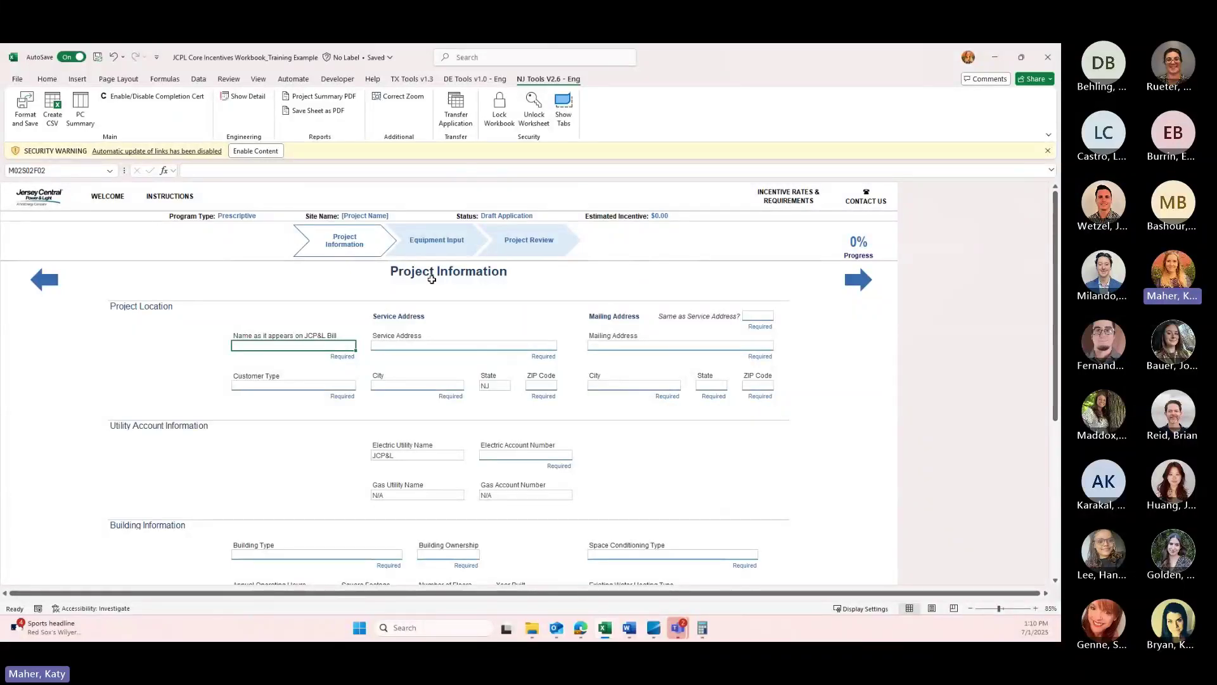
text(SA)
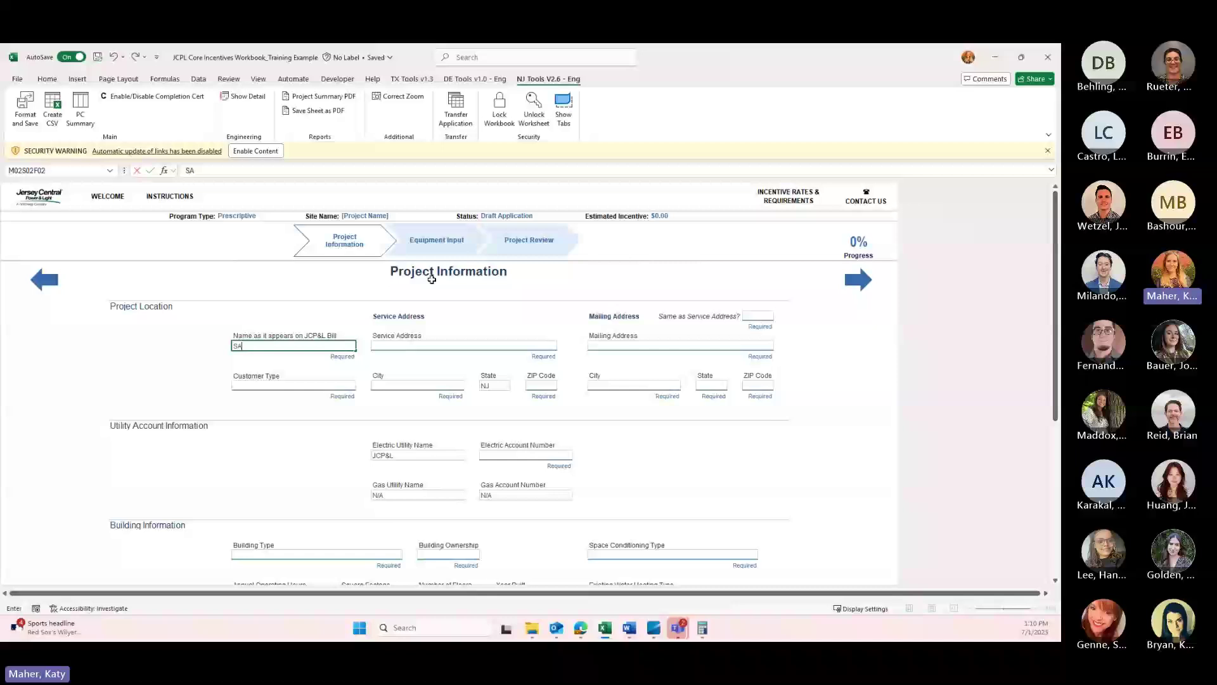
text(MPLE SITE)
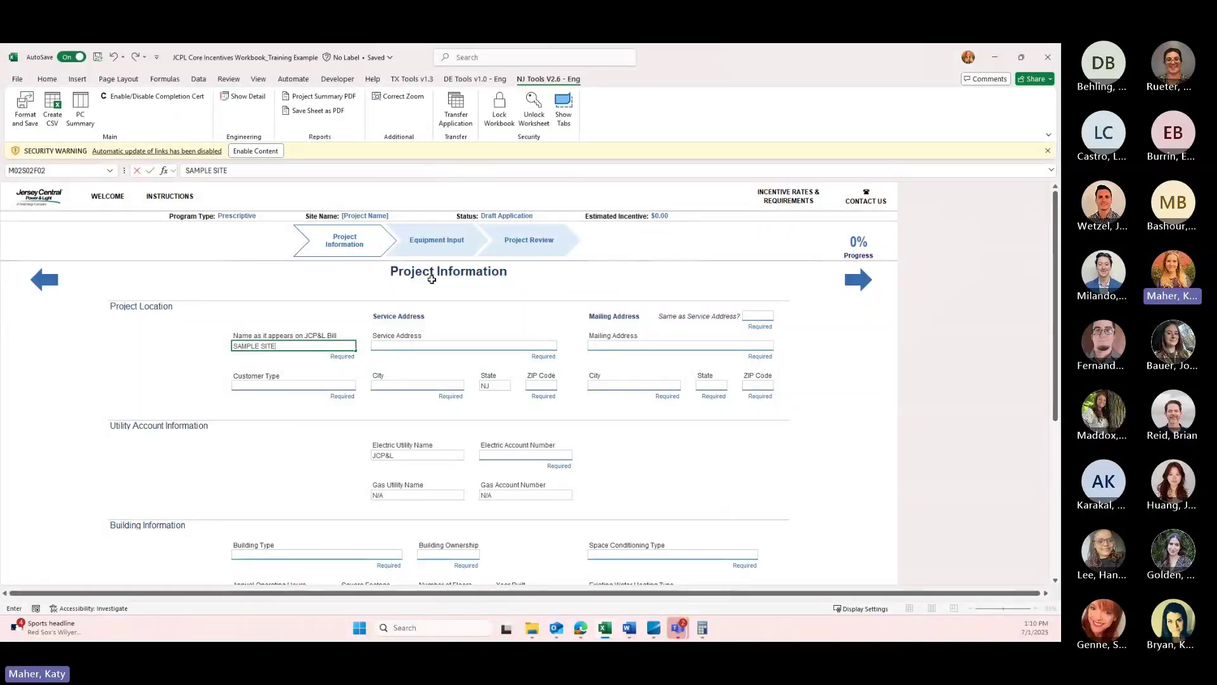
key(Tab)
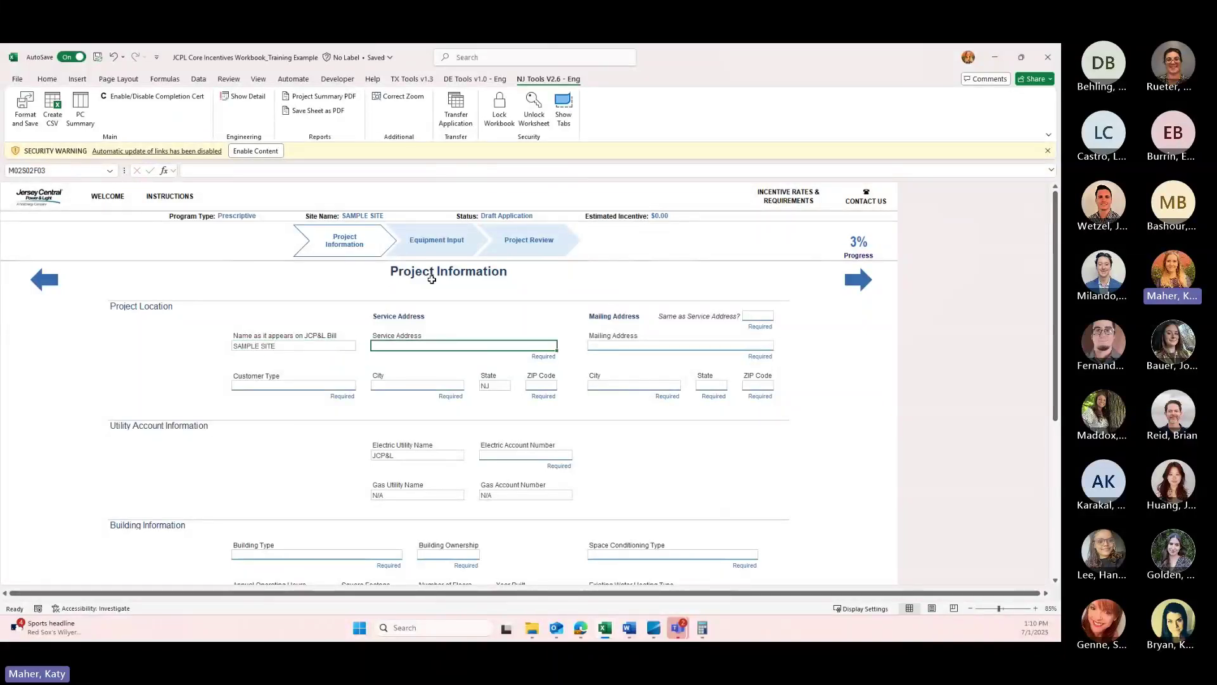
text(123)
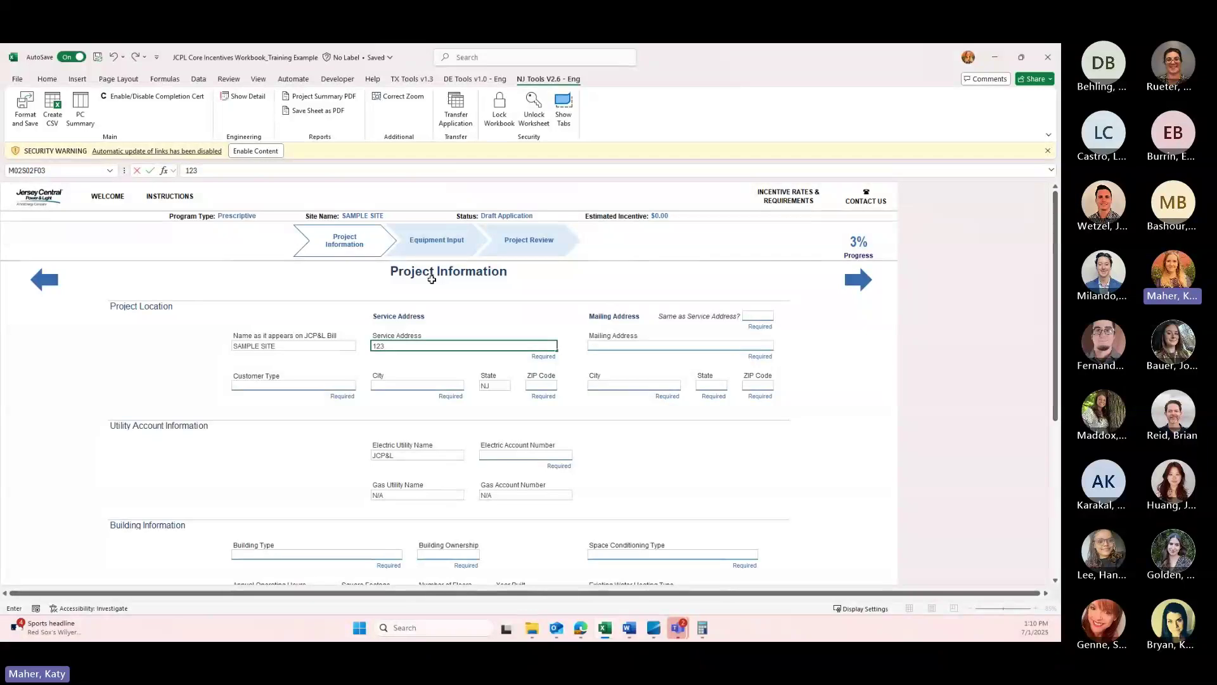
text( Samp[le Street)
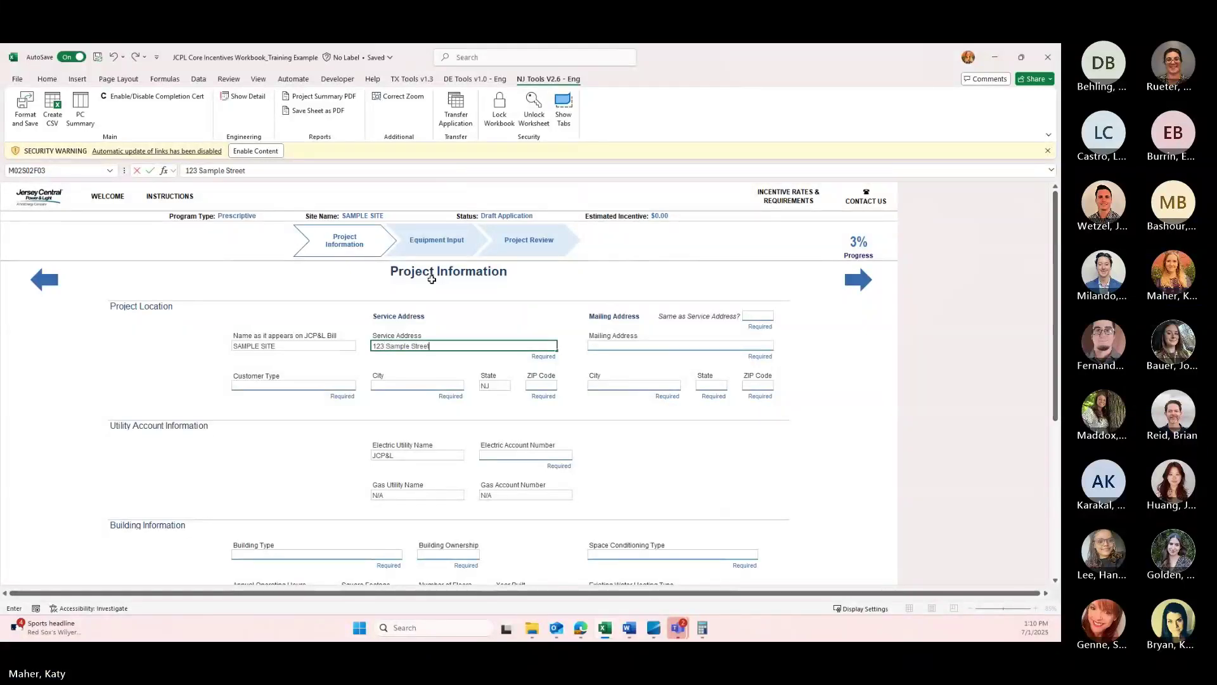
- Set the project location's customer type to Commercial/Industrial
click(309, 386)
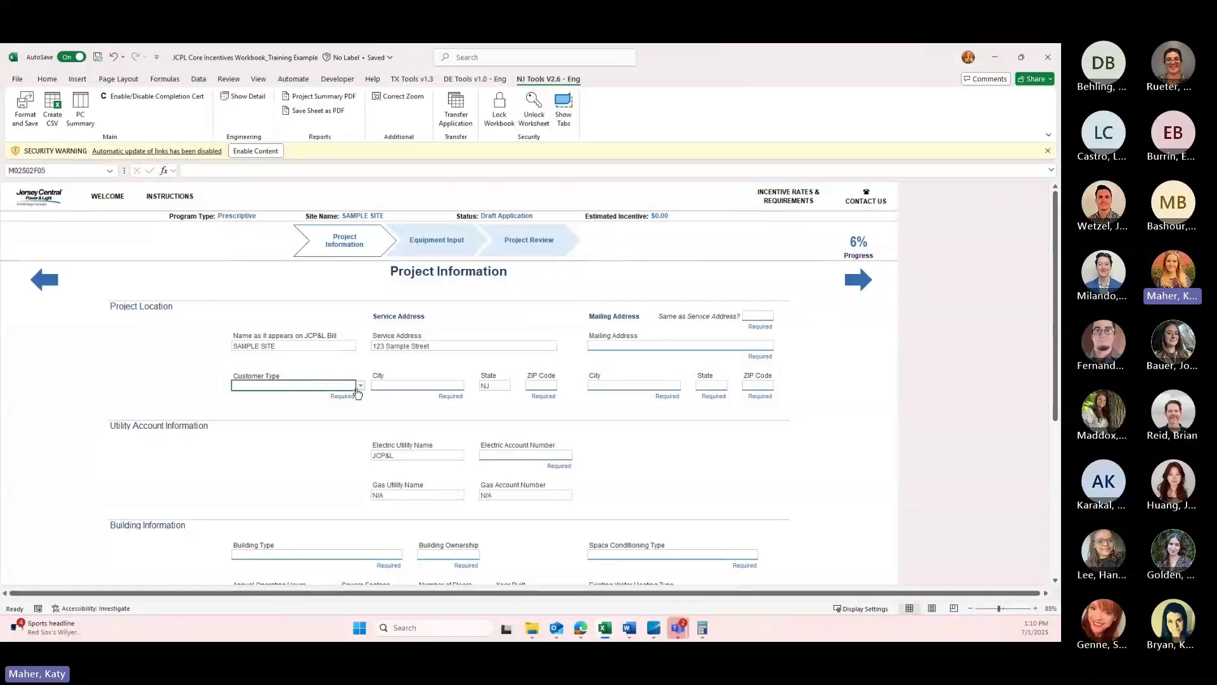
click(360, 389)
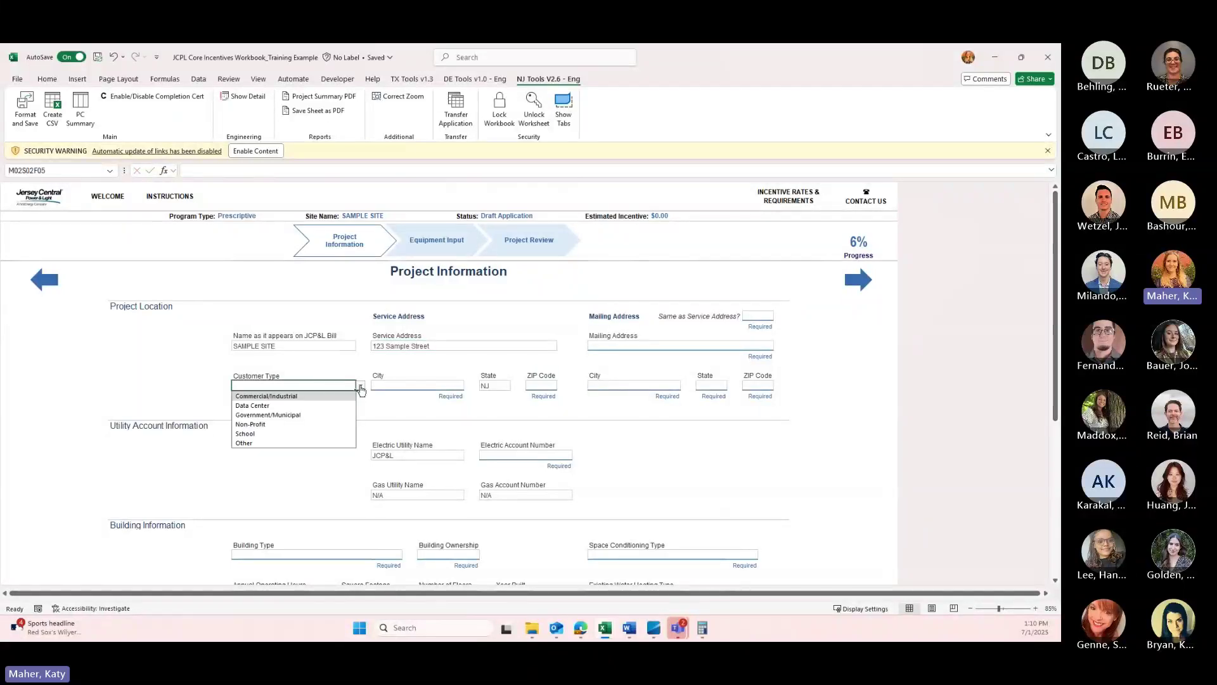
click(318, 396)
key(Tab)
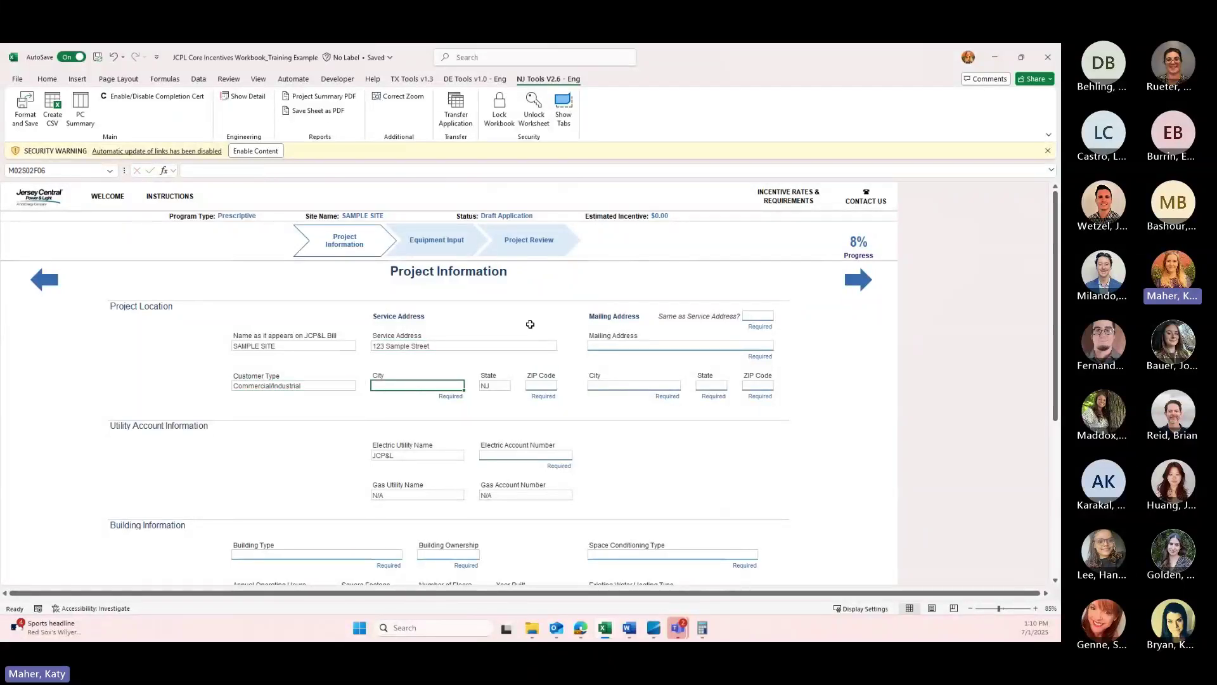
- Fill in the city and ZIP code of the project's service address
text(Sample)
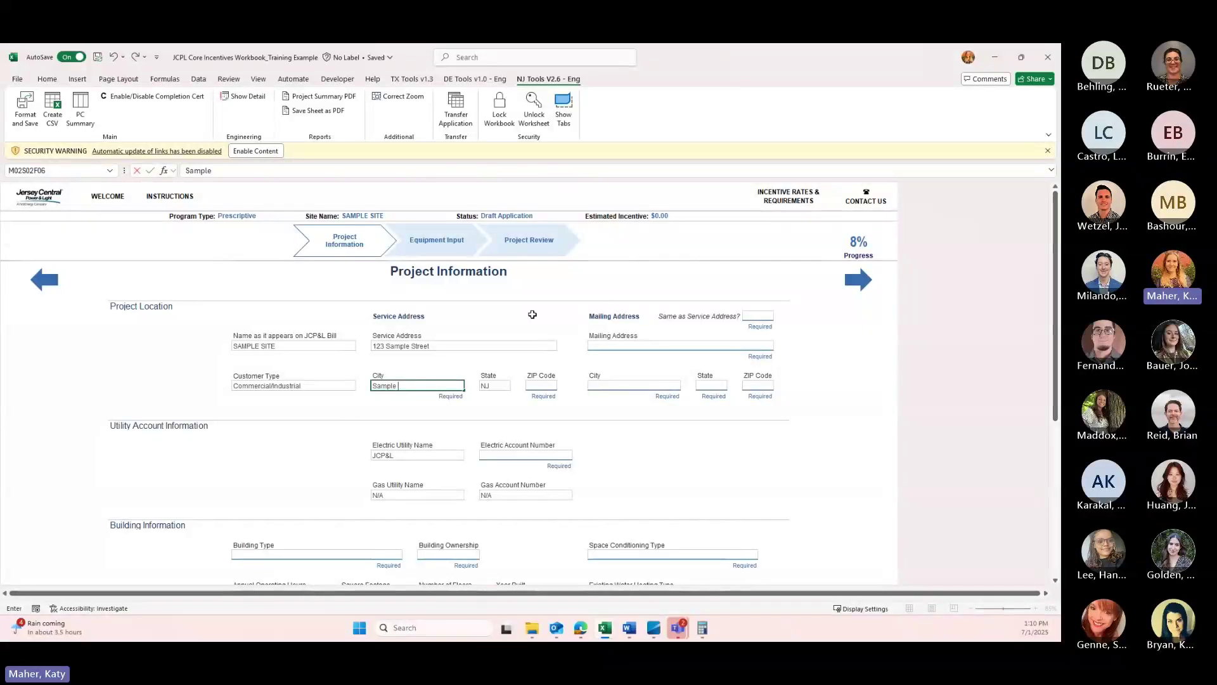
text( City)
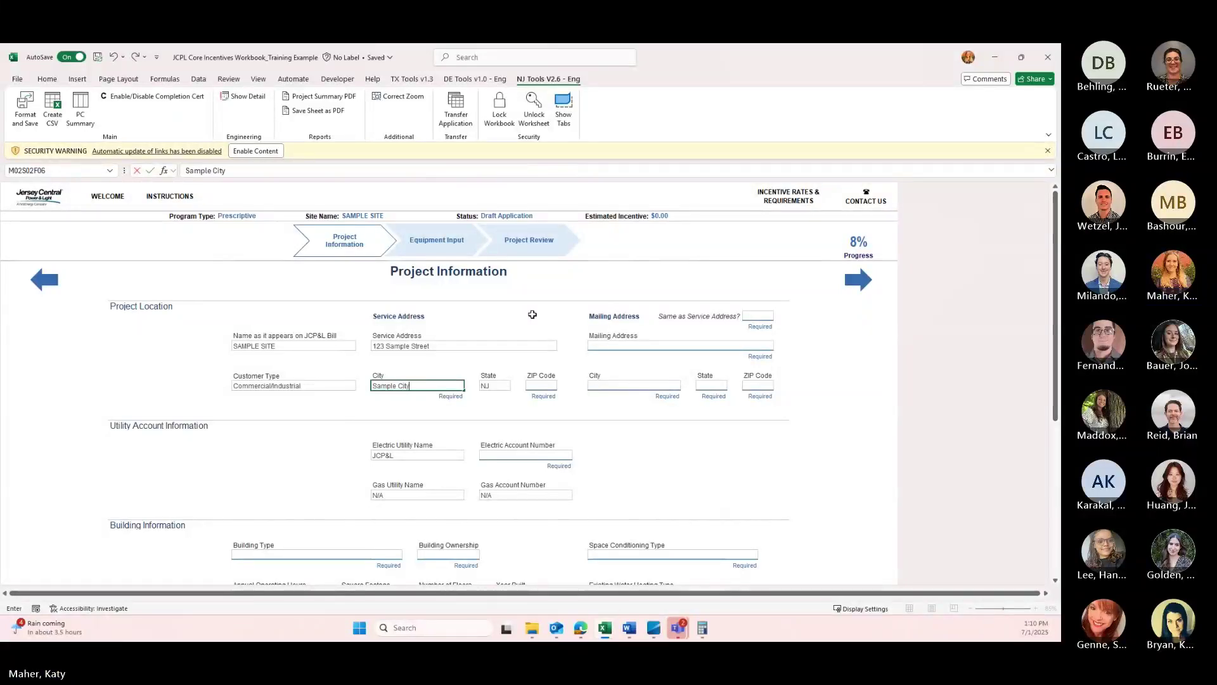
click(542, 387)
text(1234)
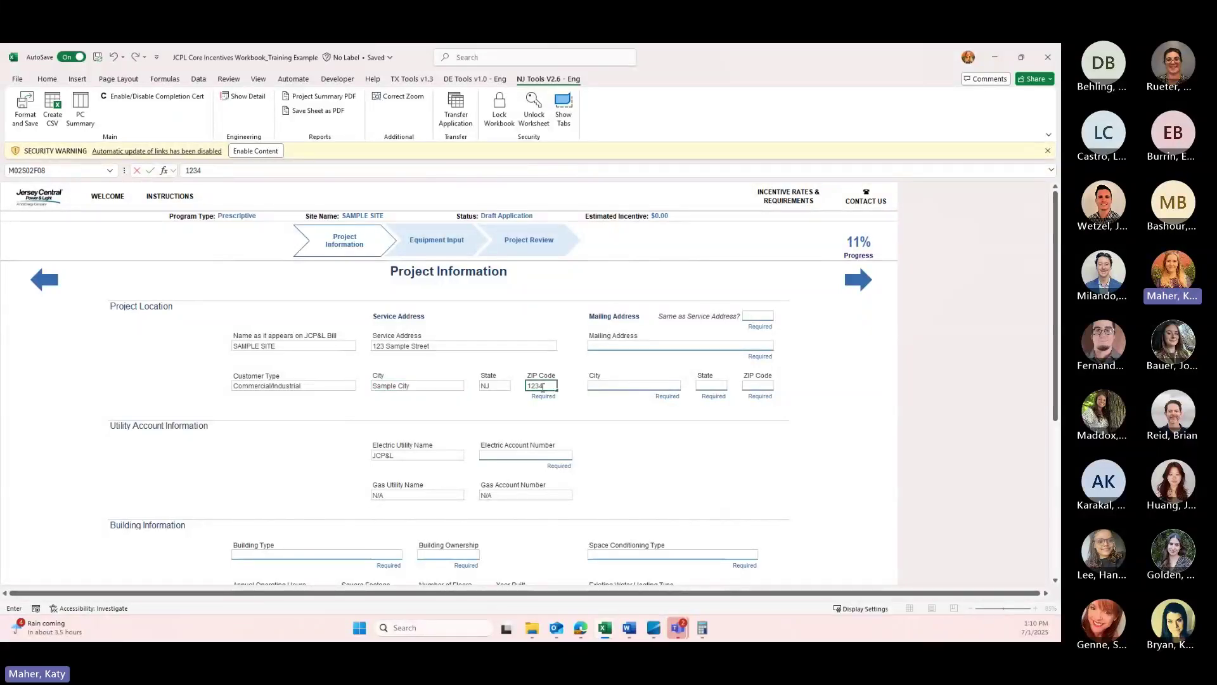
text(5)
- Answer Yes to the mailing address being the same as the service address
click(764, 317)
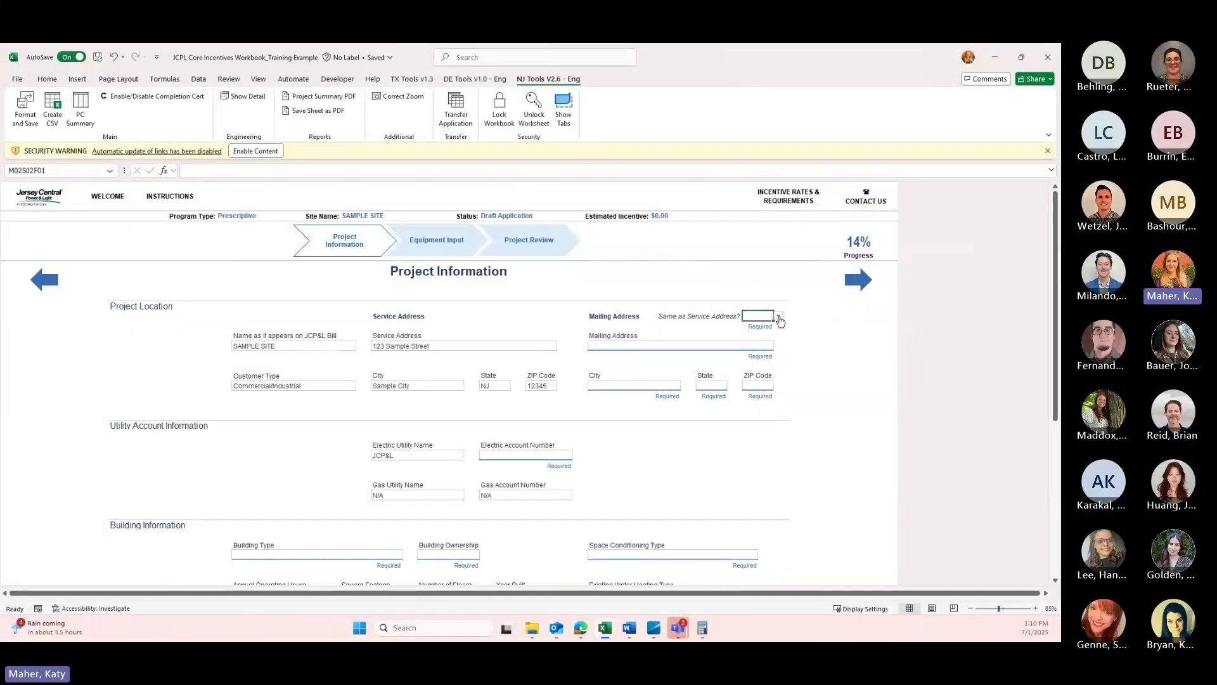
click(779, 316)
click(757, 325)
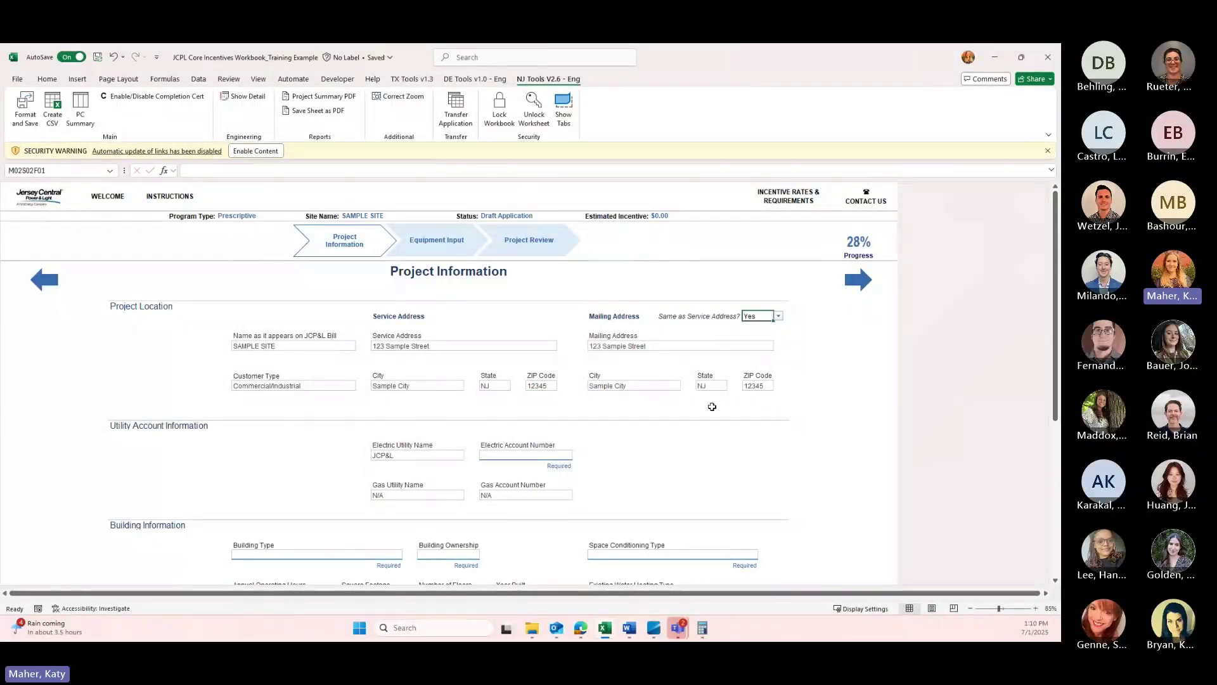
- Enter the electric account number in the Utility Account Information section
scroll(614, 336, down, 2)
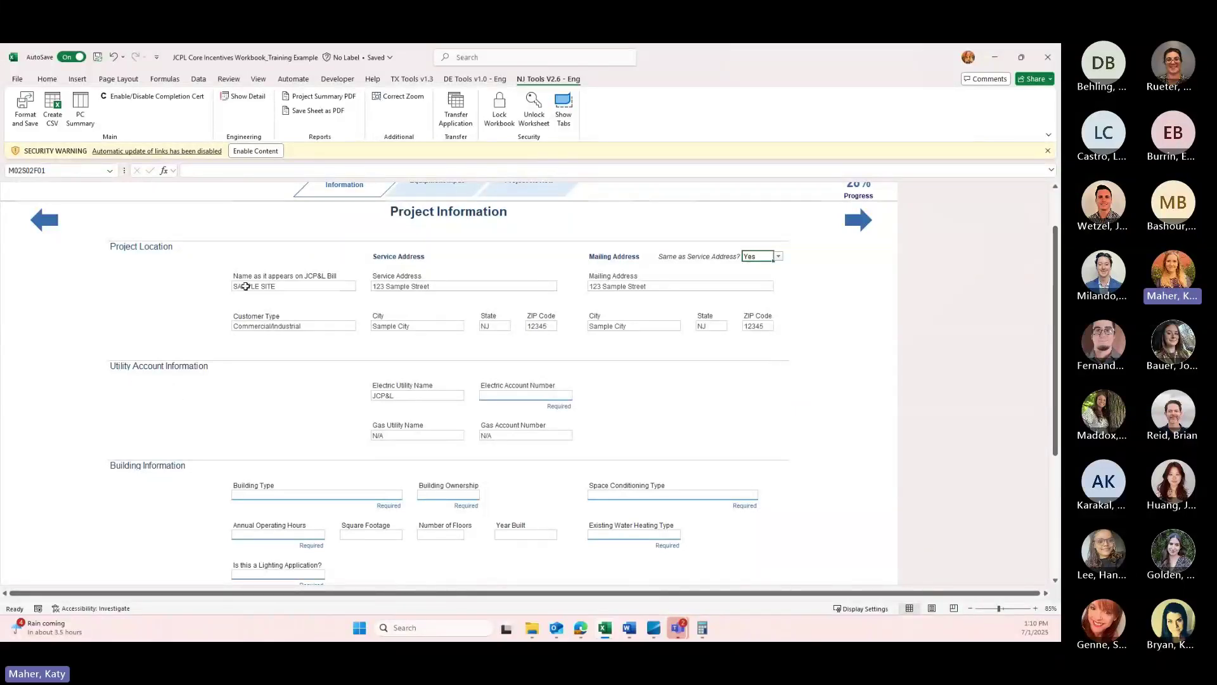
click(527, 394)
text(1234)
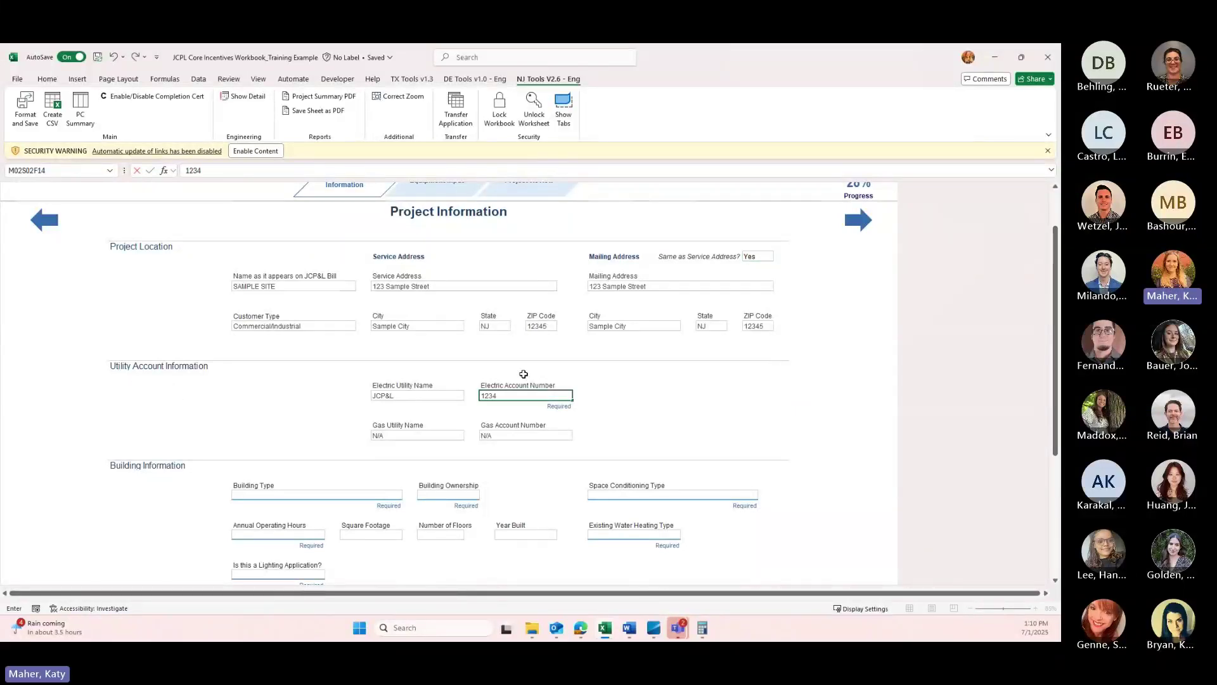
text(56789)
click(698, 406)
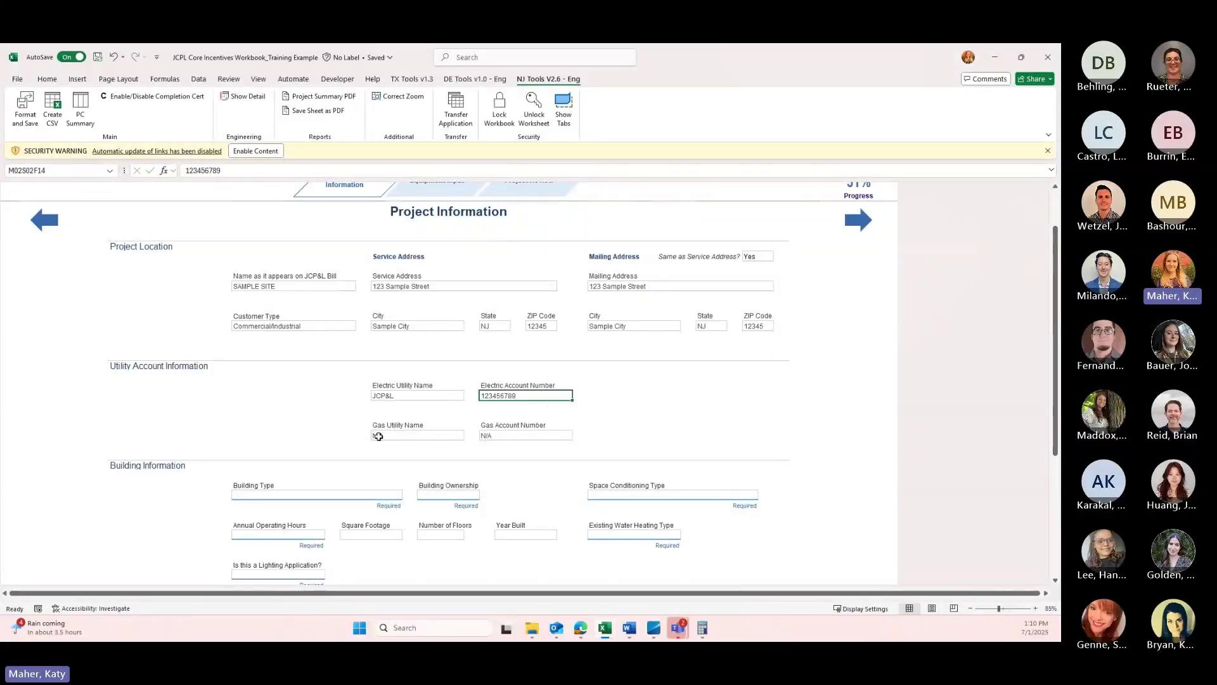
- Set the gas utility name to Elizabethtown Gas and enter the gas account number
click(421, 435)
click(469, 437)
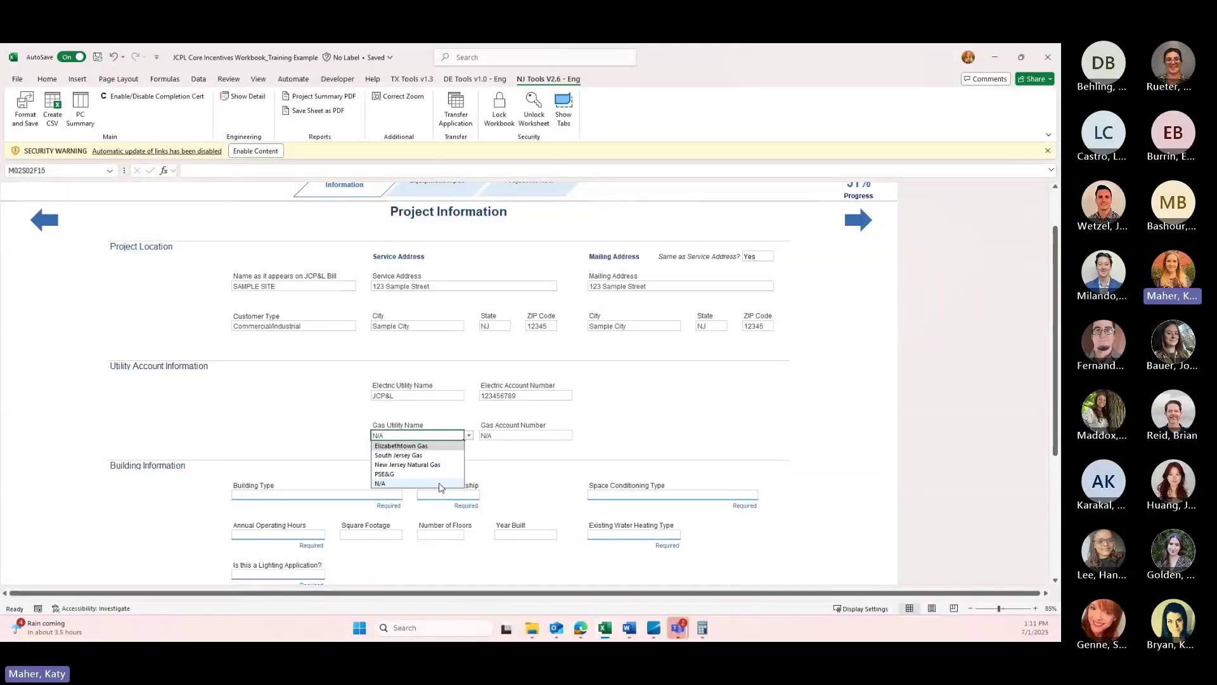
click(405, 446)
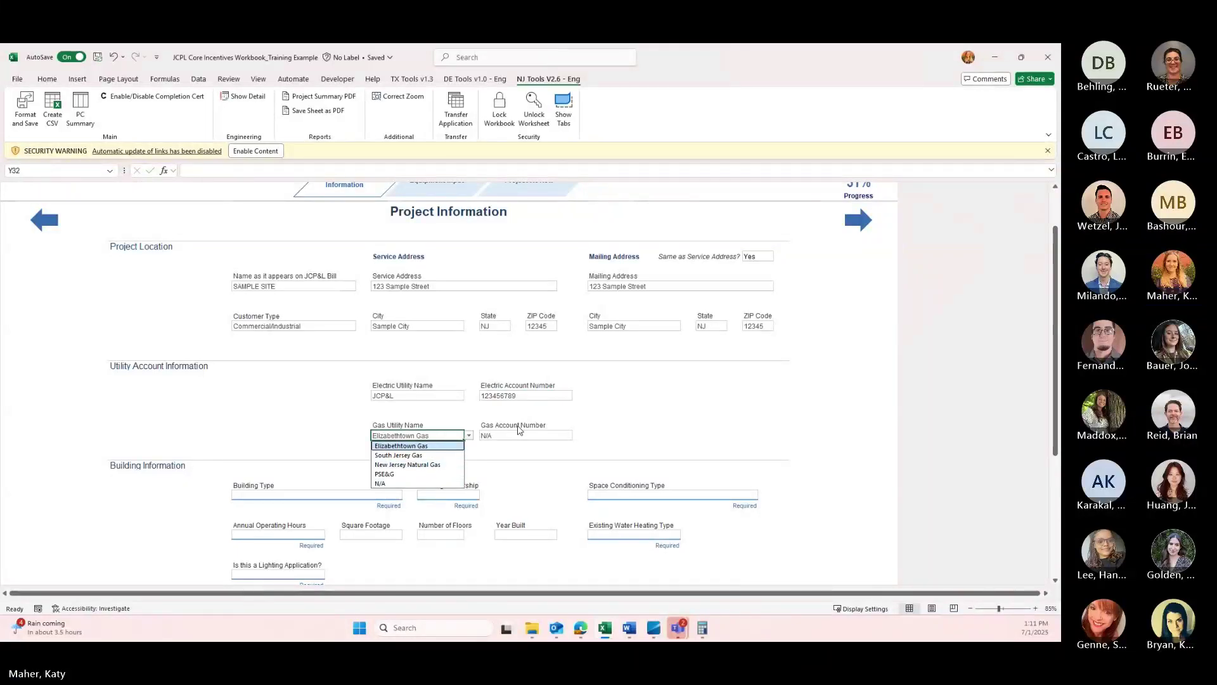
click(515, 436)
text(123456)
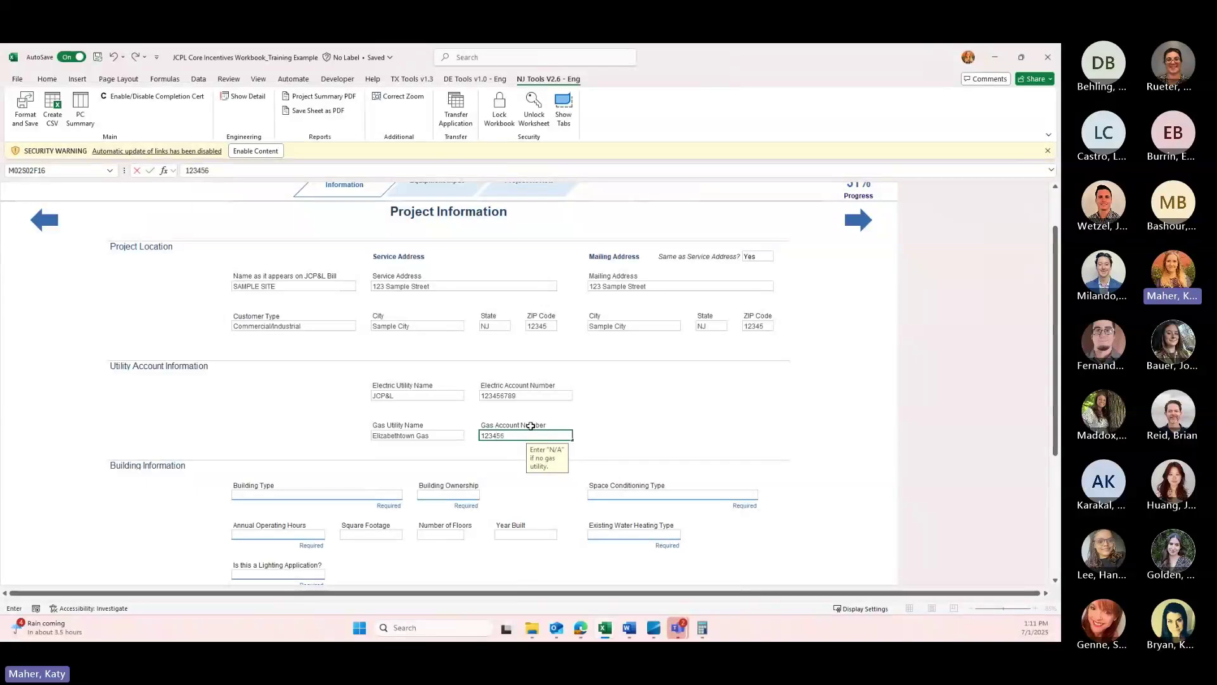
text(789)
click(638, 368)
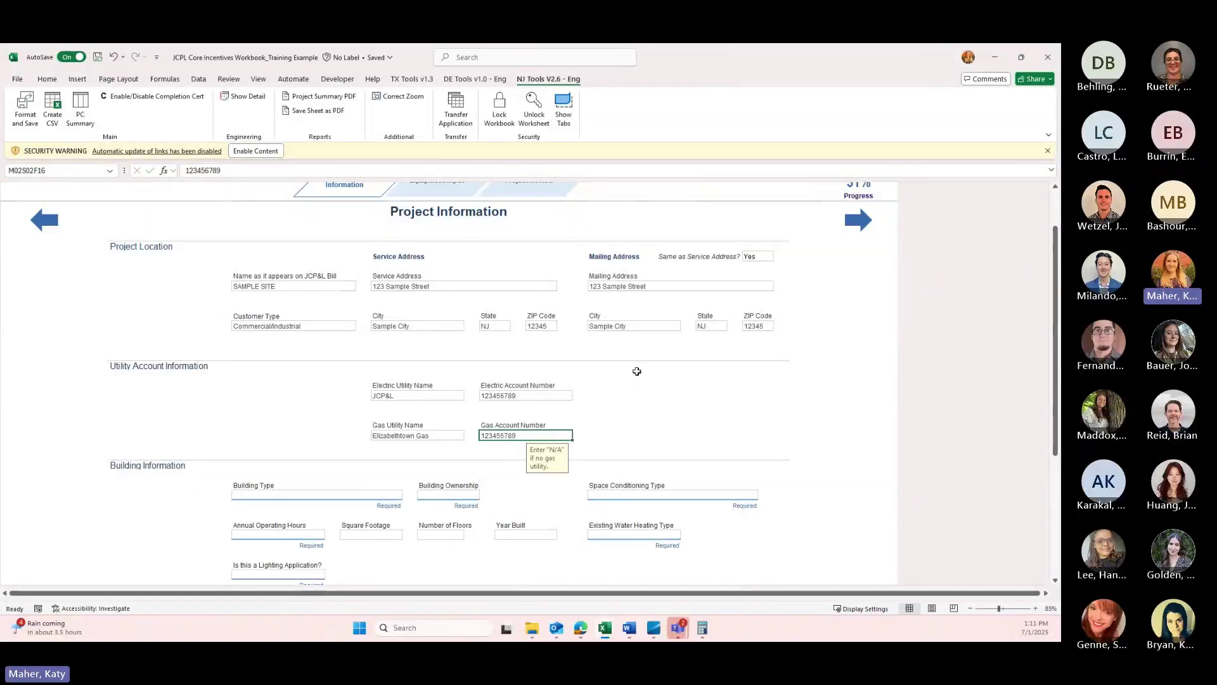
- Set the building type to Hotel and the building ownership to Owner in the Building Information section
scroll(636, 371, down, 1)
scroll(636, 370, down, 4)
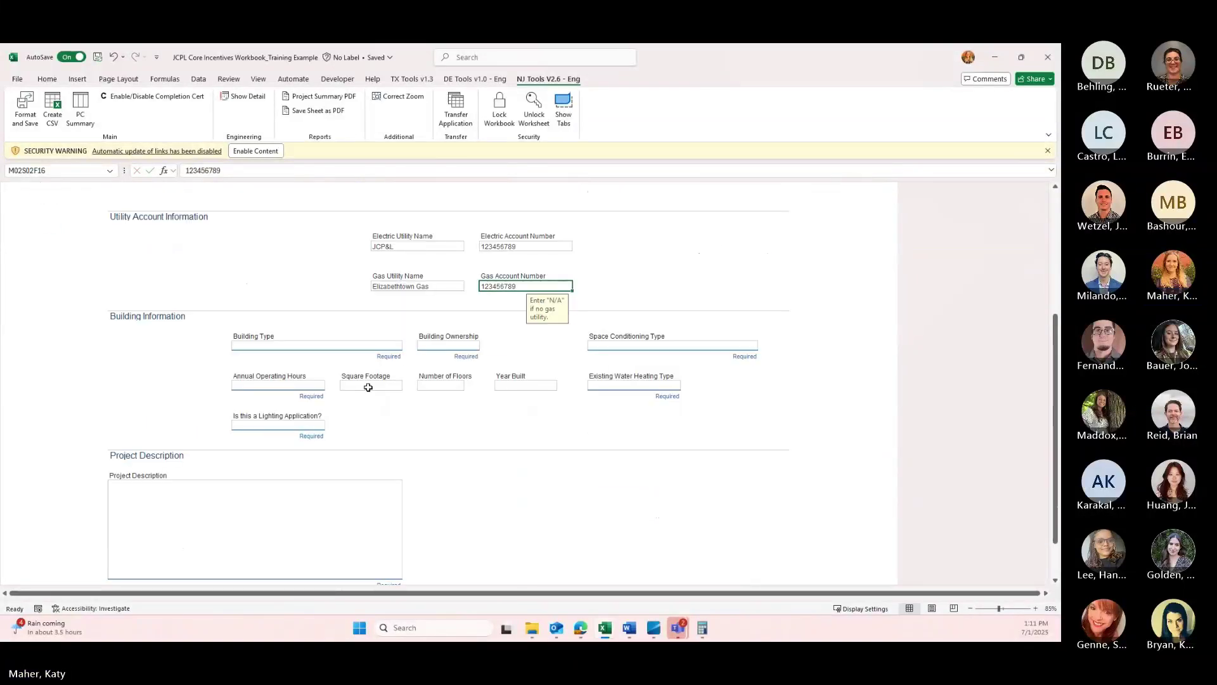
click(367, 348)
click(407, 345)
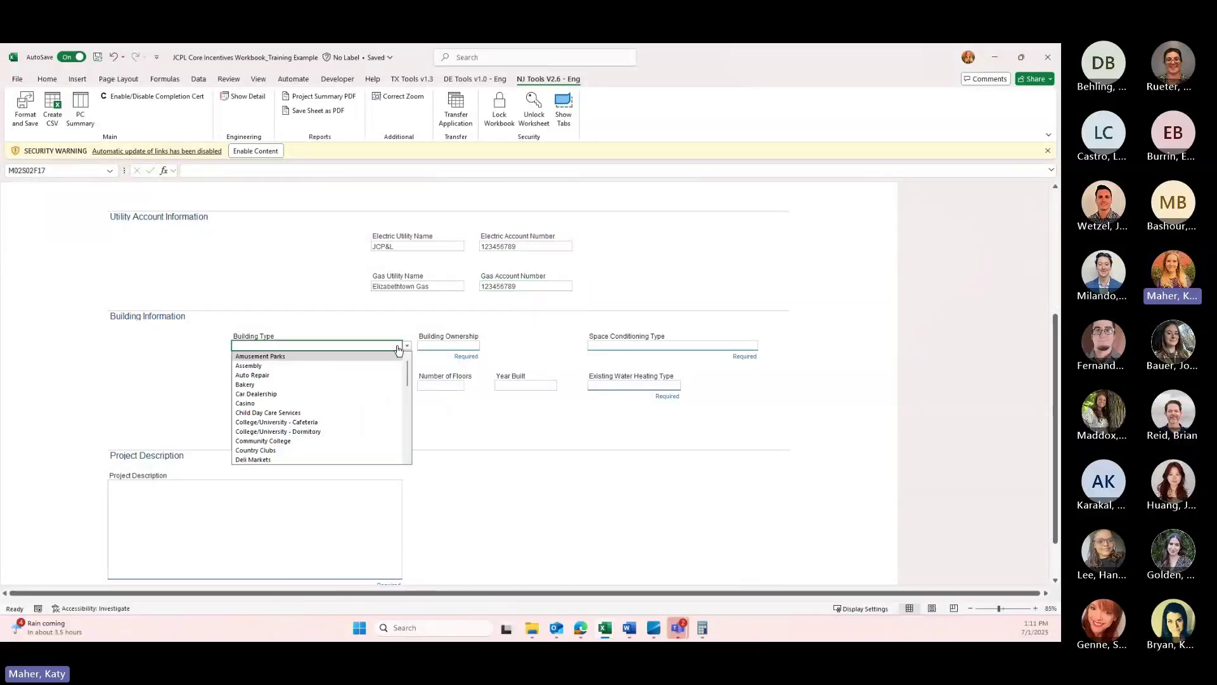
scroll(305, 417, down, 6)
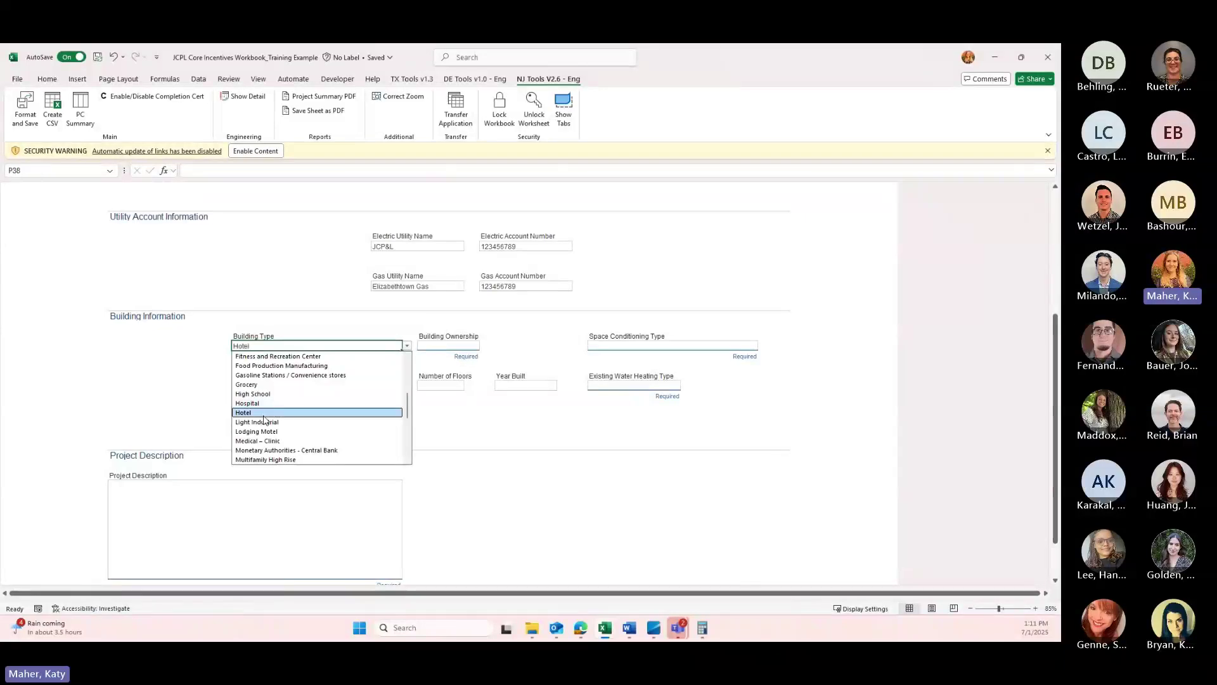
click(263, 413)
click(440, 343)
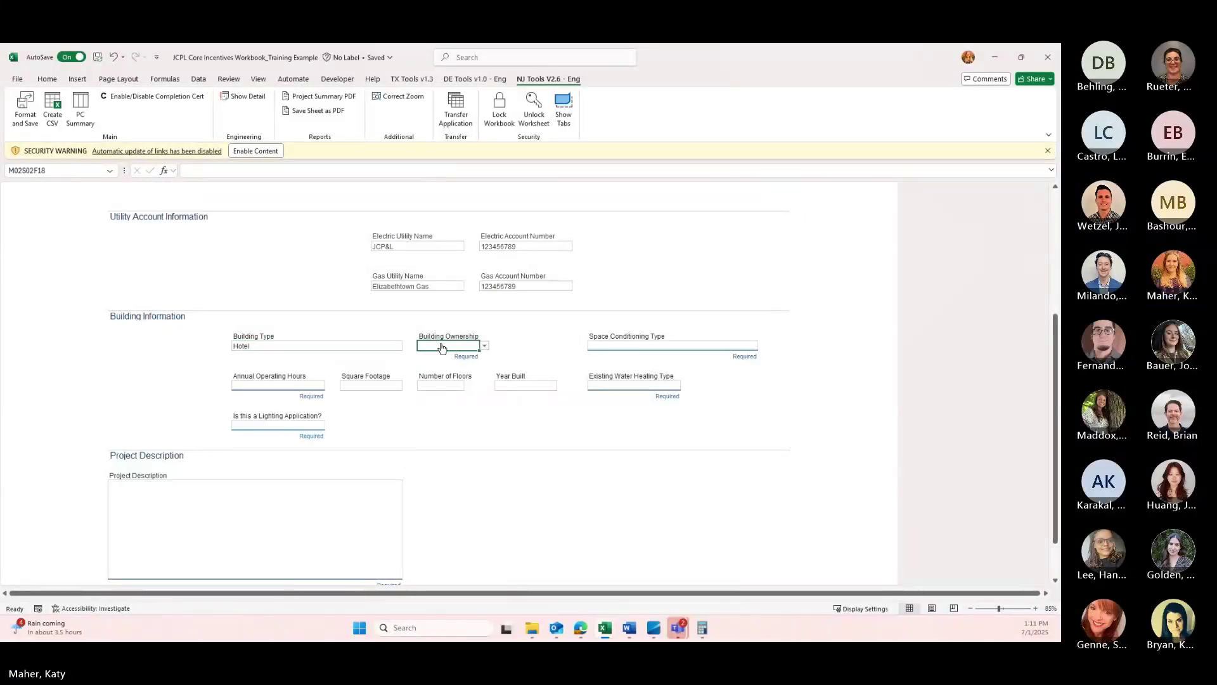
click(485, 346)
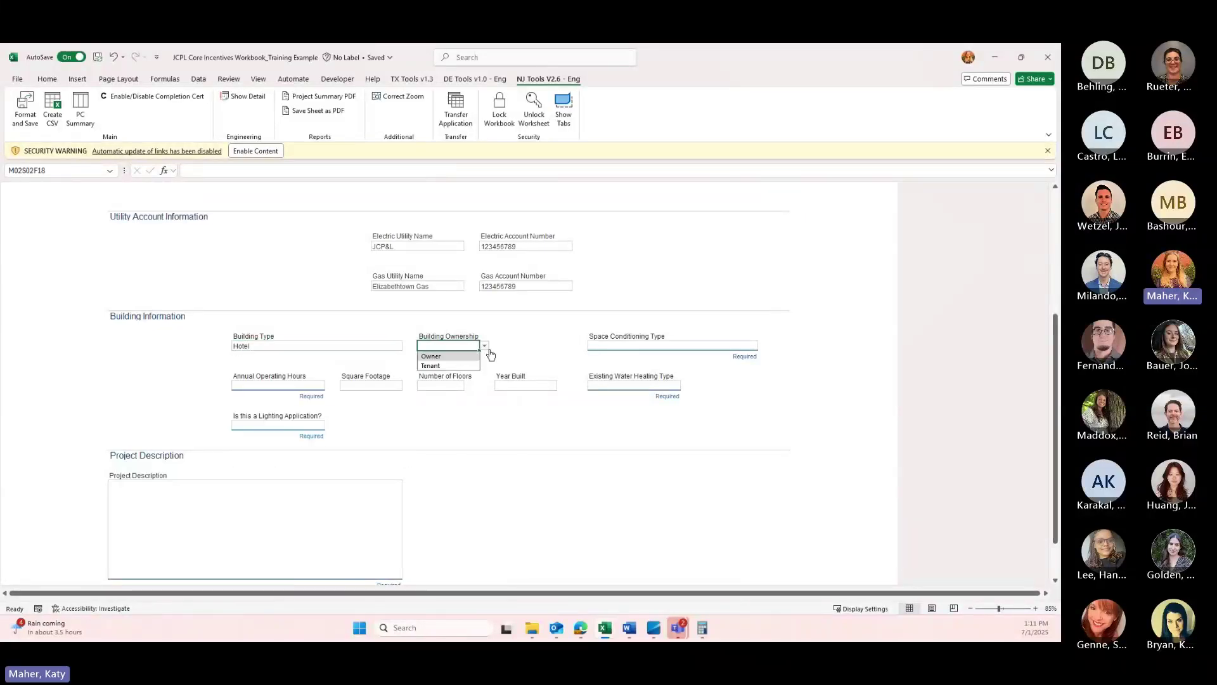
click(453, 357)
- Set the building's space conditioning type to Electric Cooling & Gas Heat
click(705, 347)
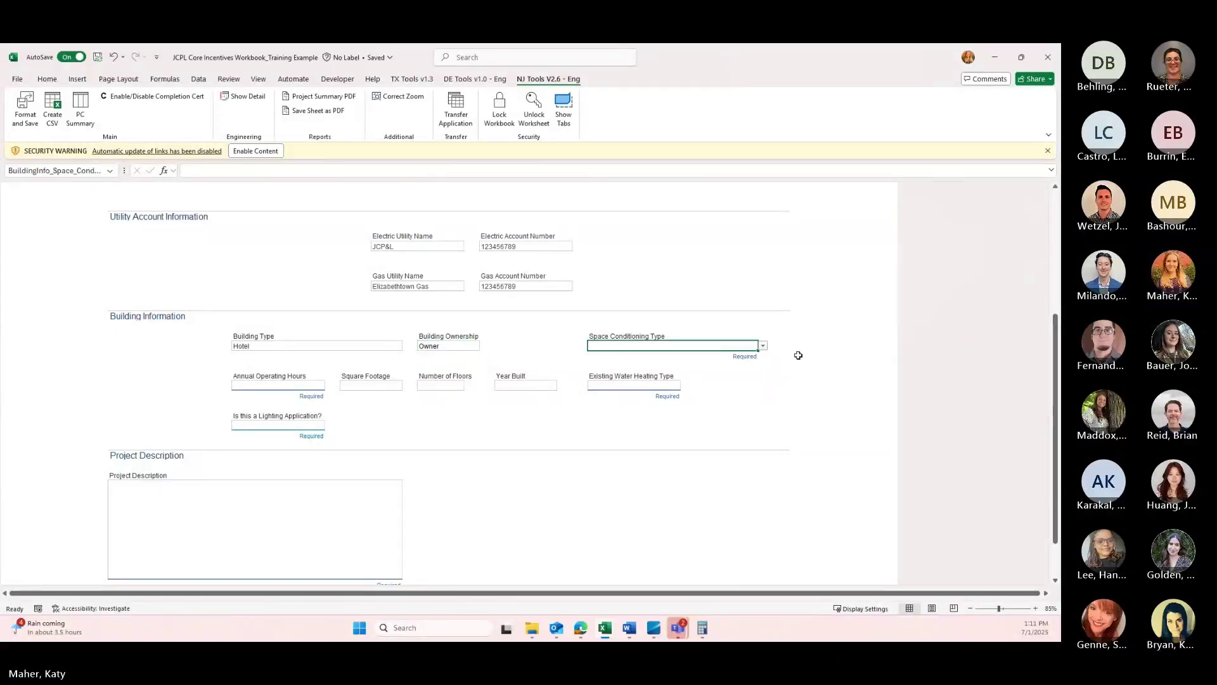
click(764, 347)
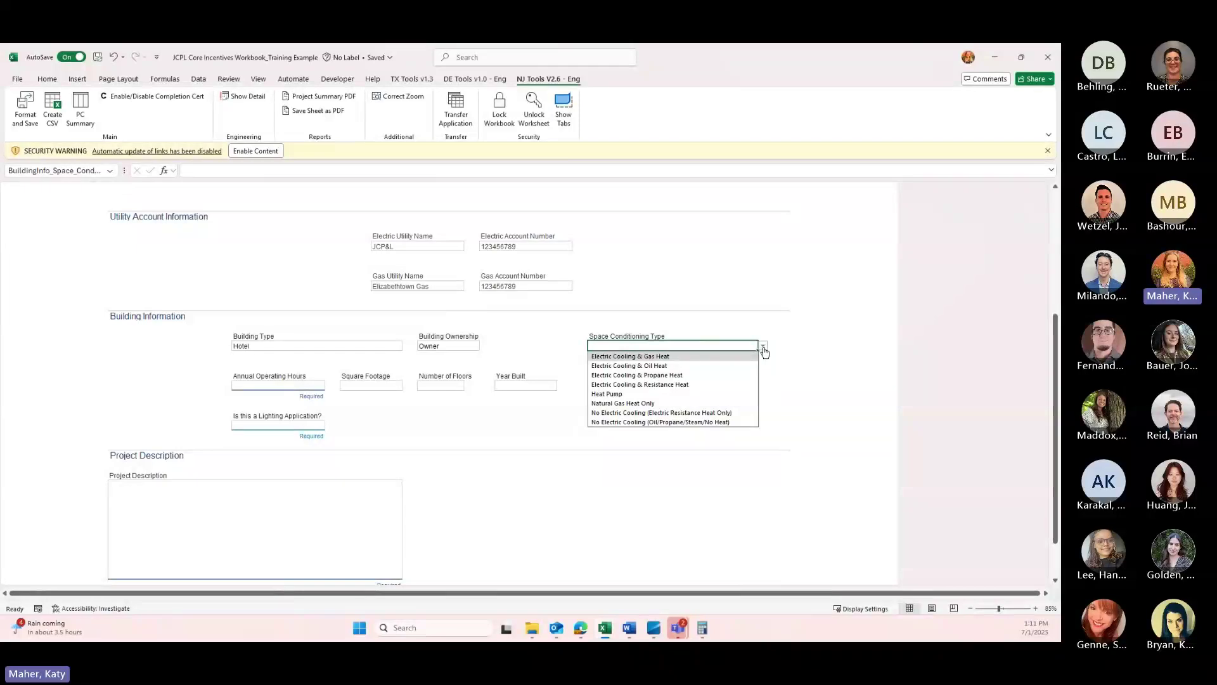
click(631, 356)
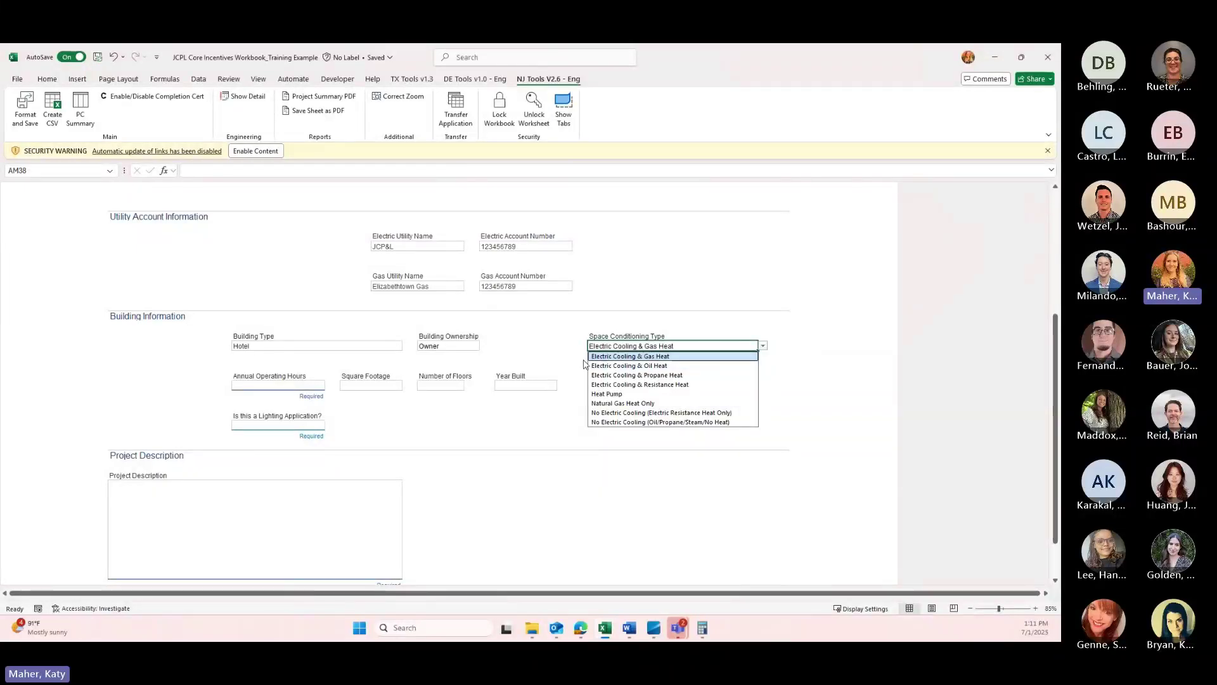
- Enter 5000 annual operating hours and a square footage of 20,000 for the building
click(298, 385)
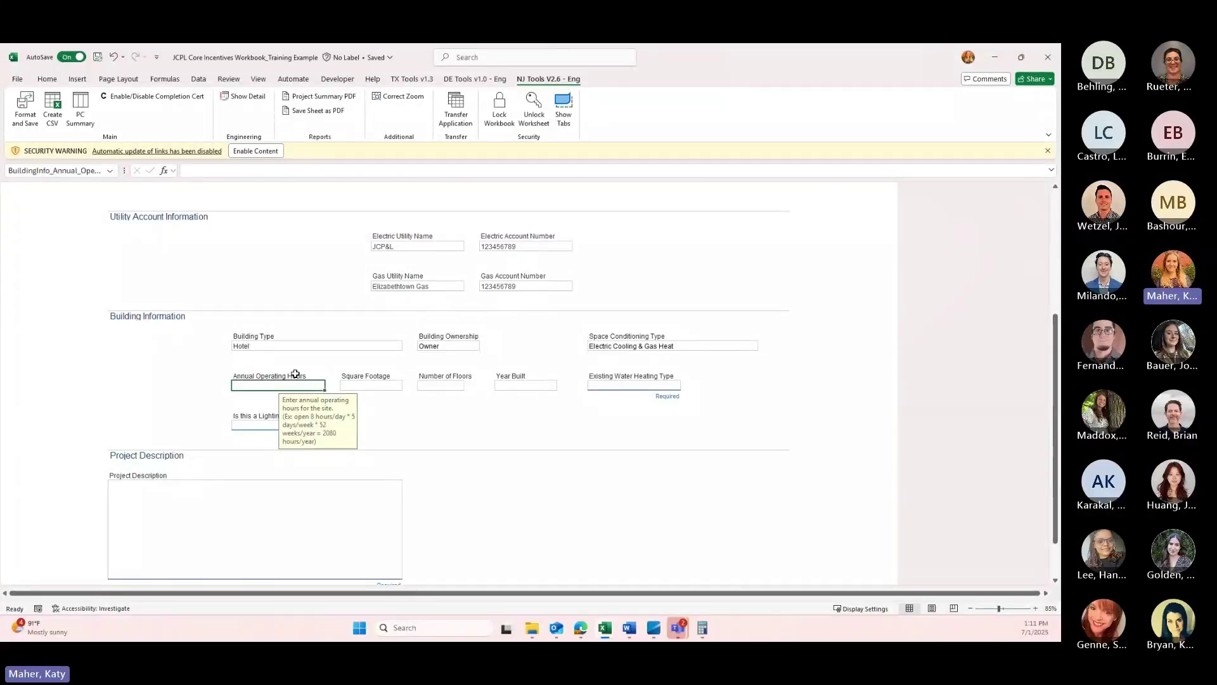
text(5000)
click(385, 390)
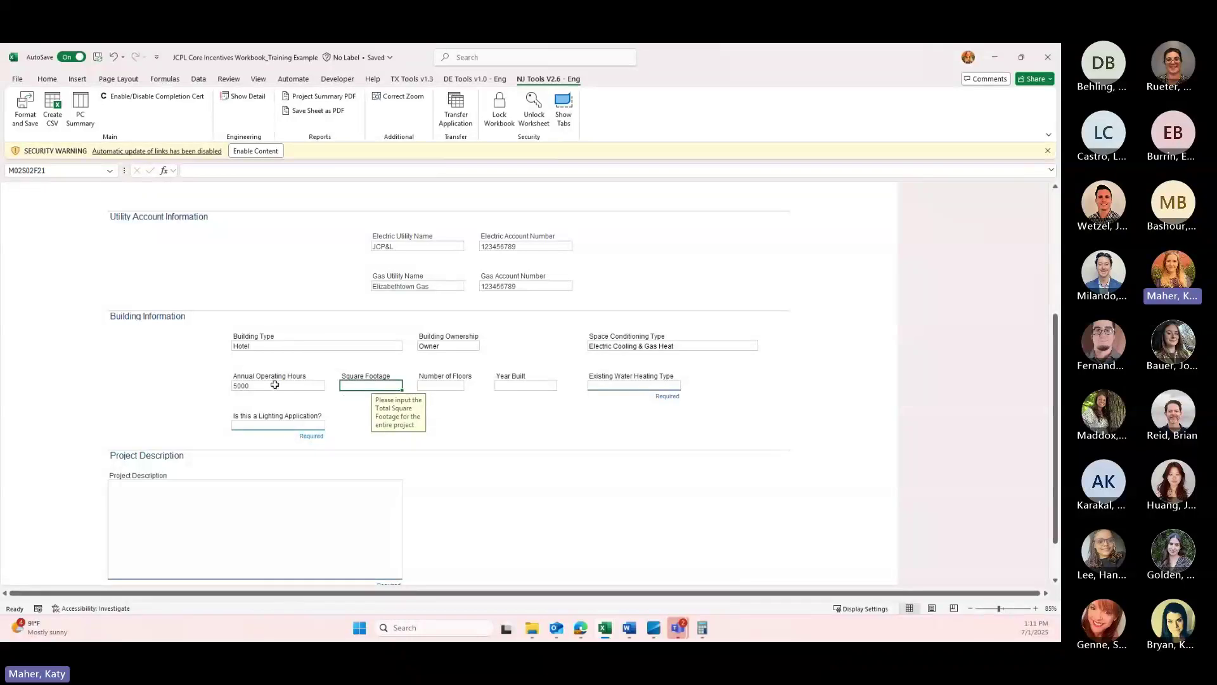
text(20)
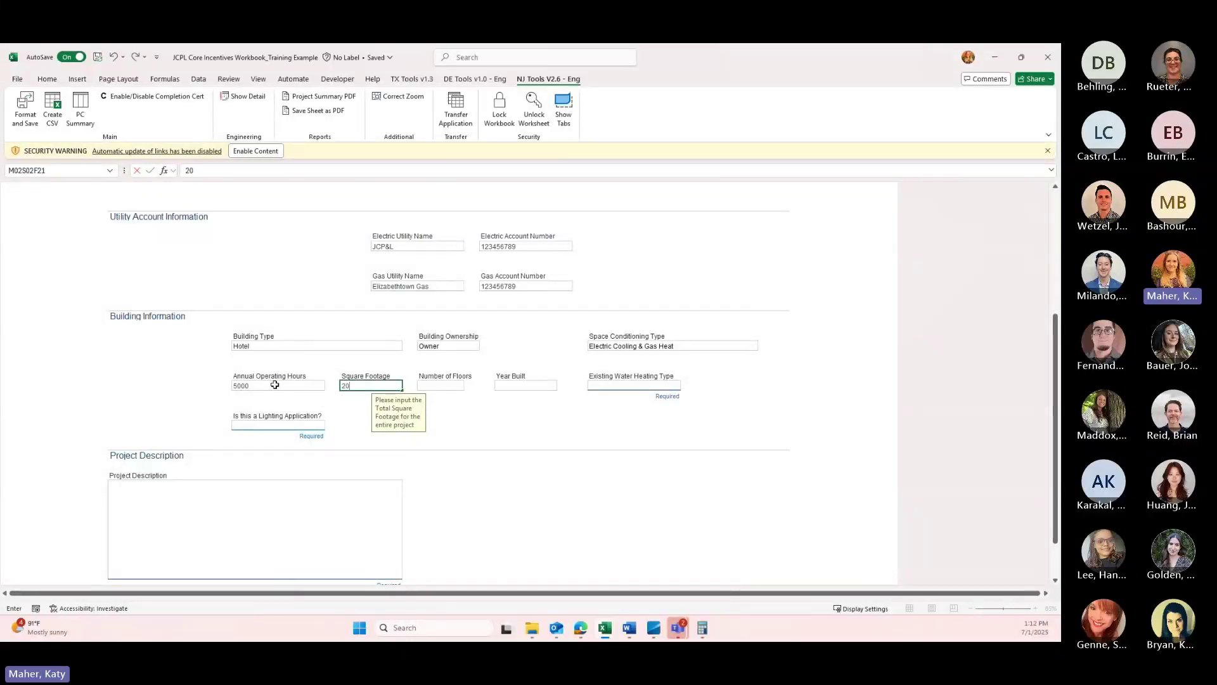
text(00)
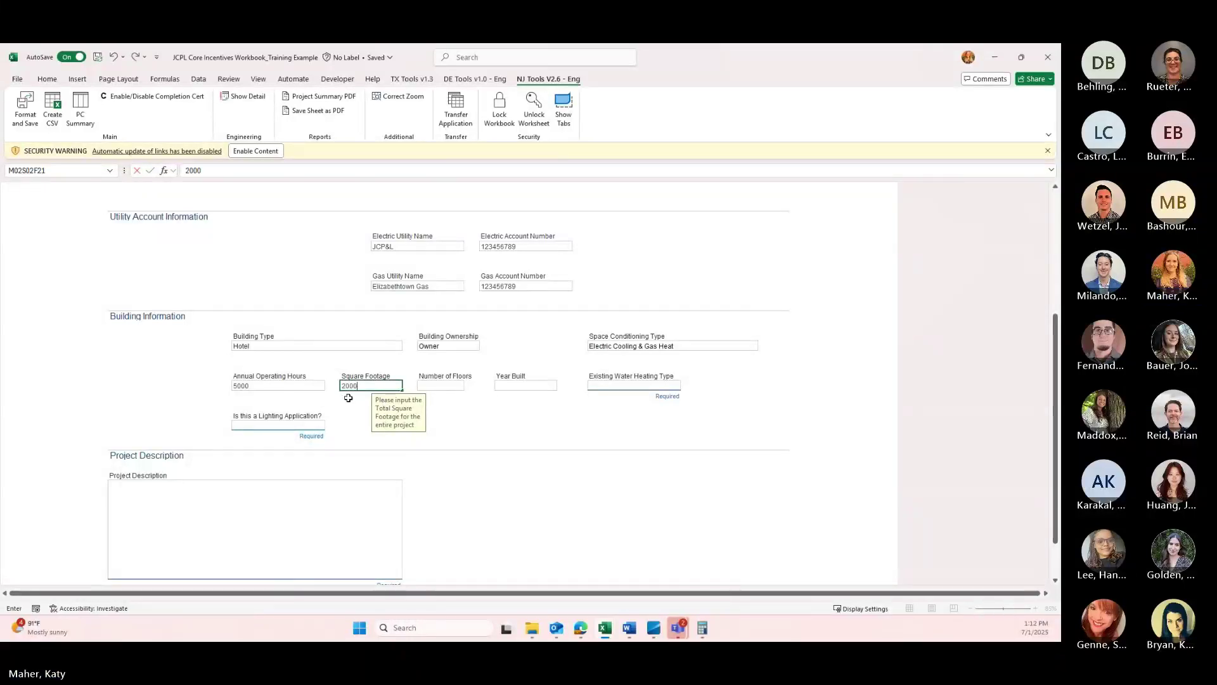
text(0)
key(Return)
- Enter 8 as the number of floors and 1990 as the year built
click(454, 388)
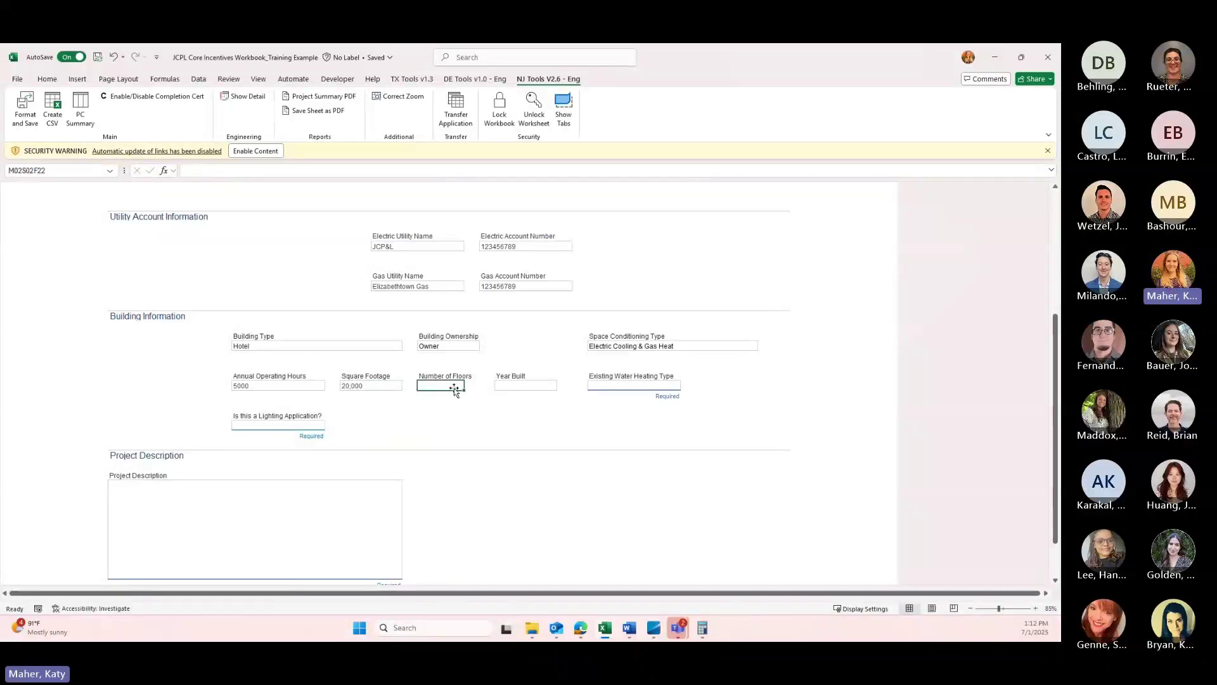
text(8)
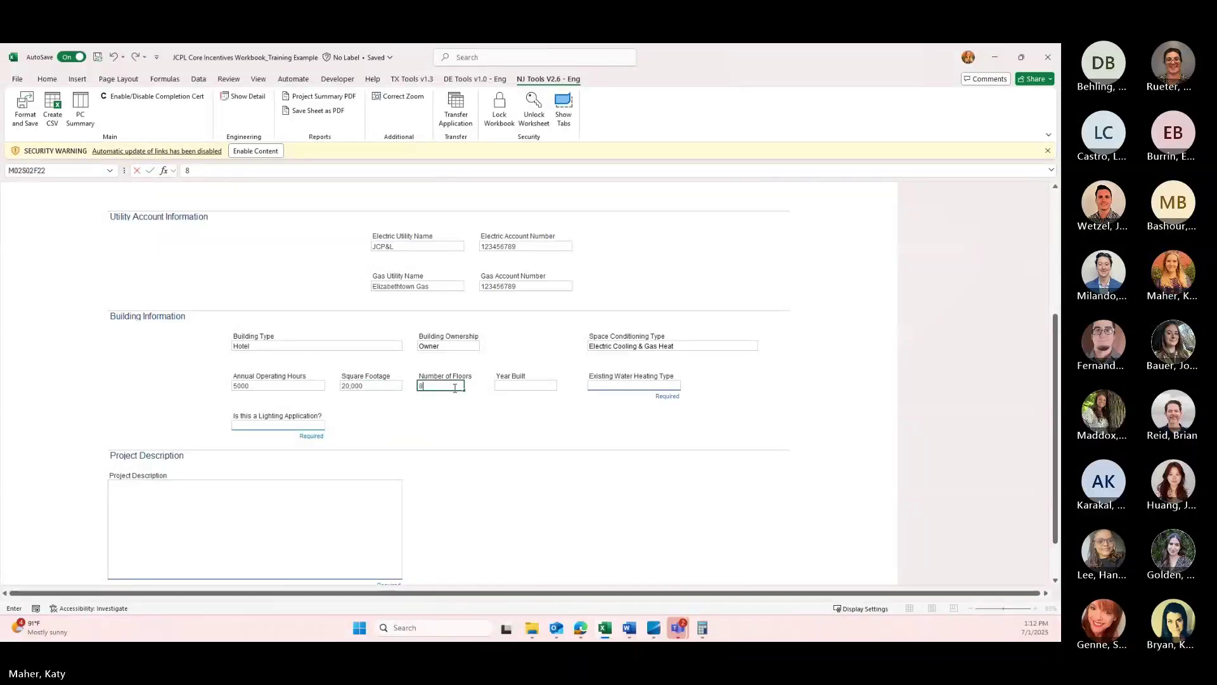
click(539, 384)
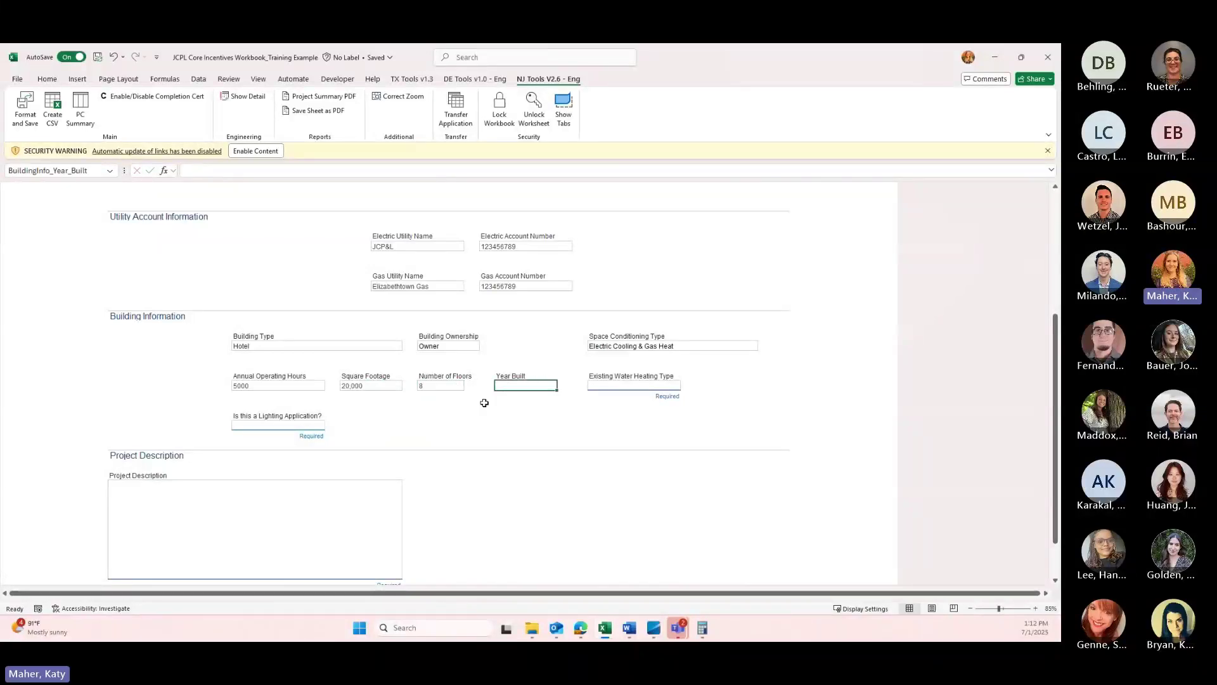
text(1990)
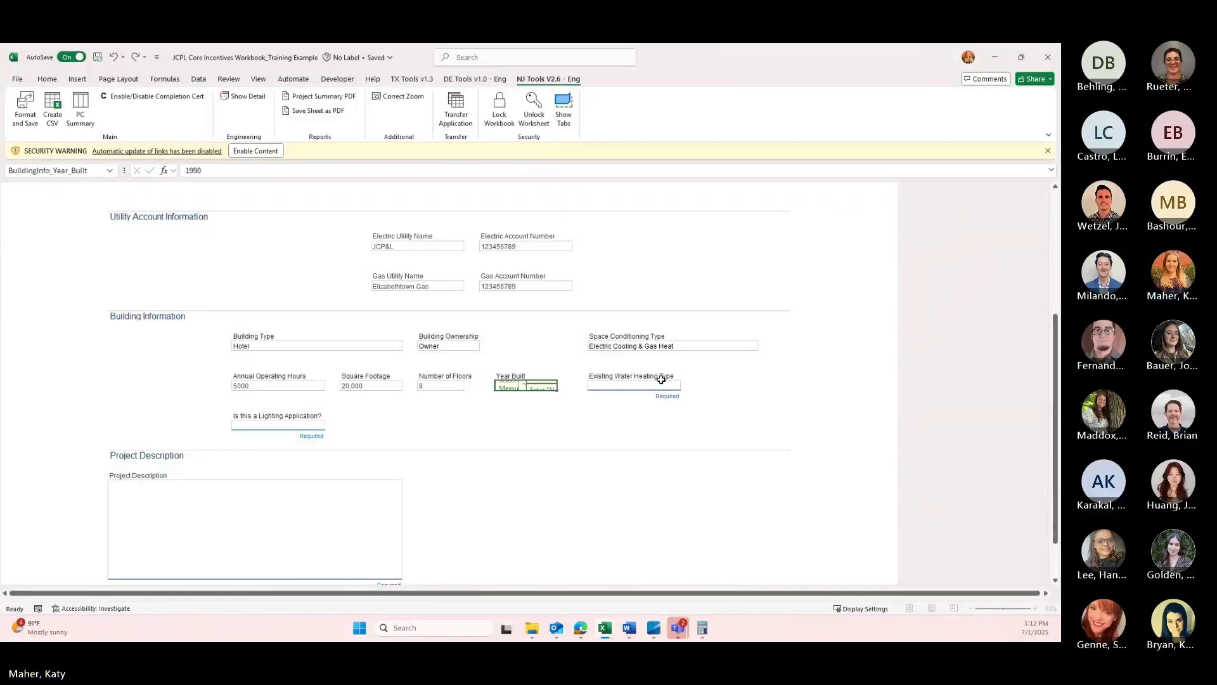
- Set the building's existing water heating type to Electric
click(647, 388)
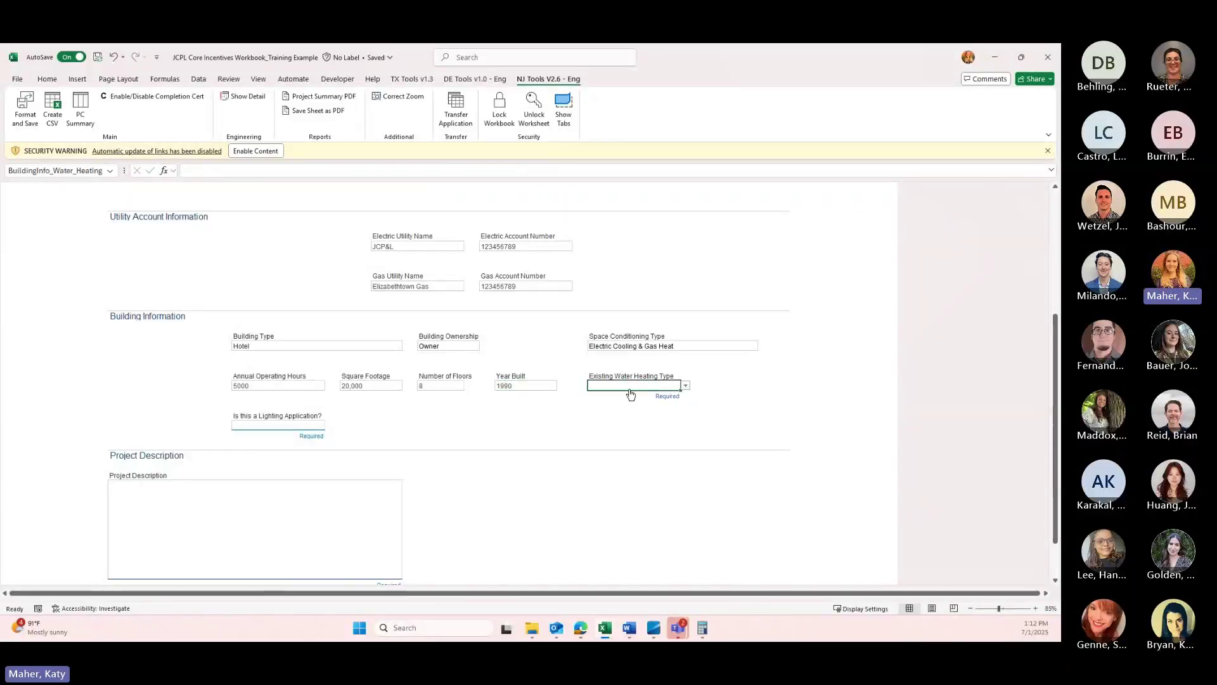
click(685, 384)
click(609, 394)
- Mark the project as a lighting application and set its lighting application type to Prescriptive
click(297, 421)
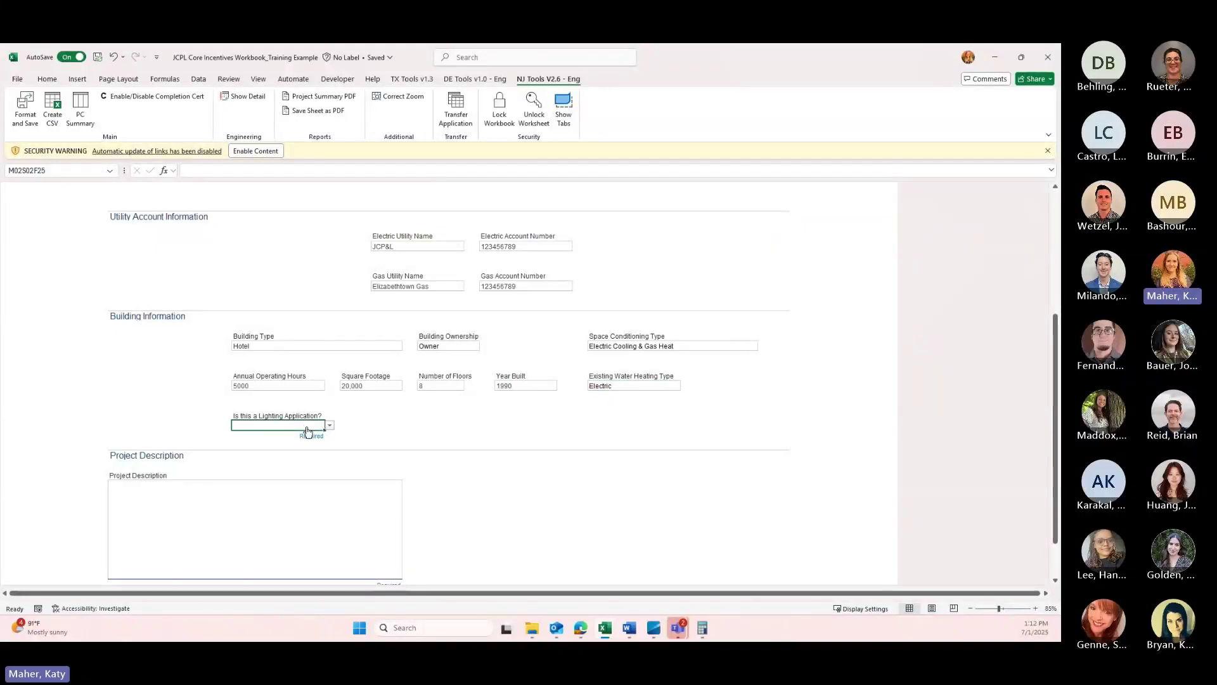
click(330, 426)
click(278, 437)
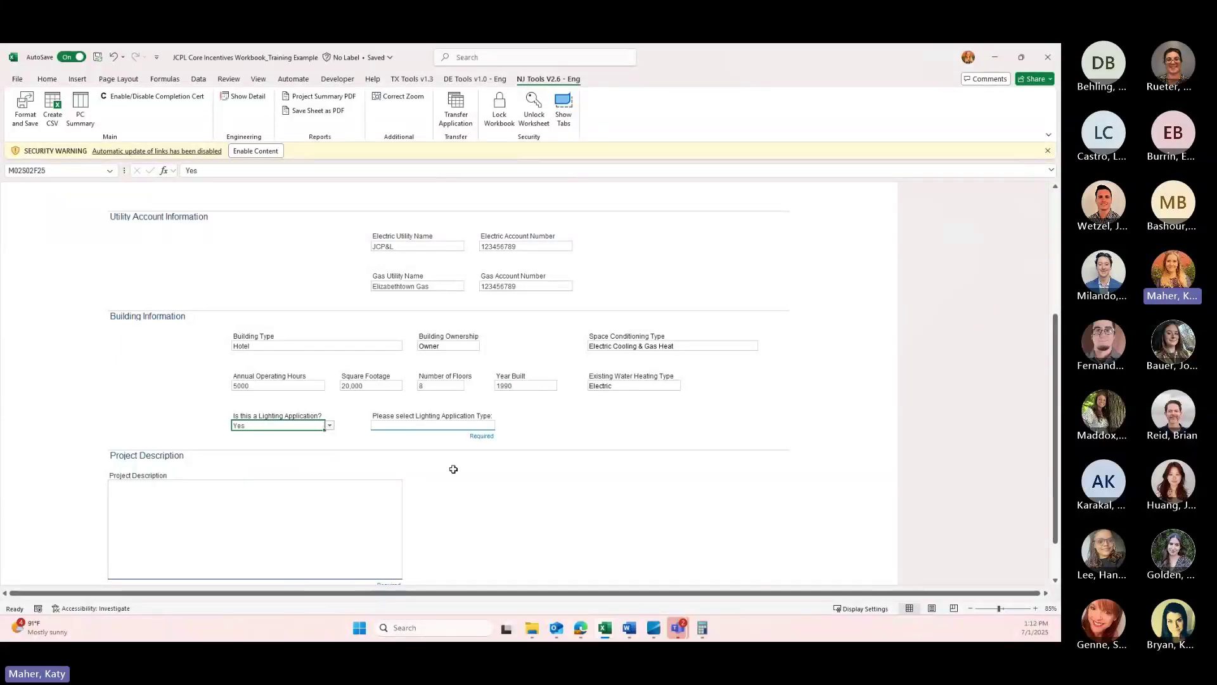
click(464, 429)
click(500, 426)
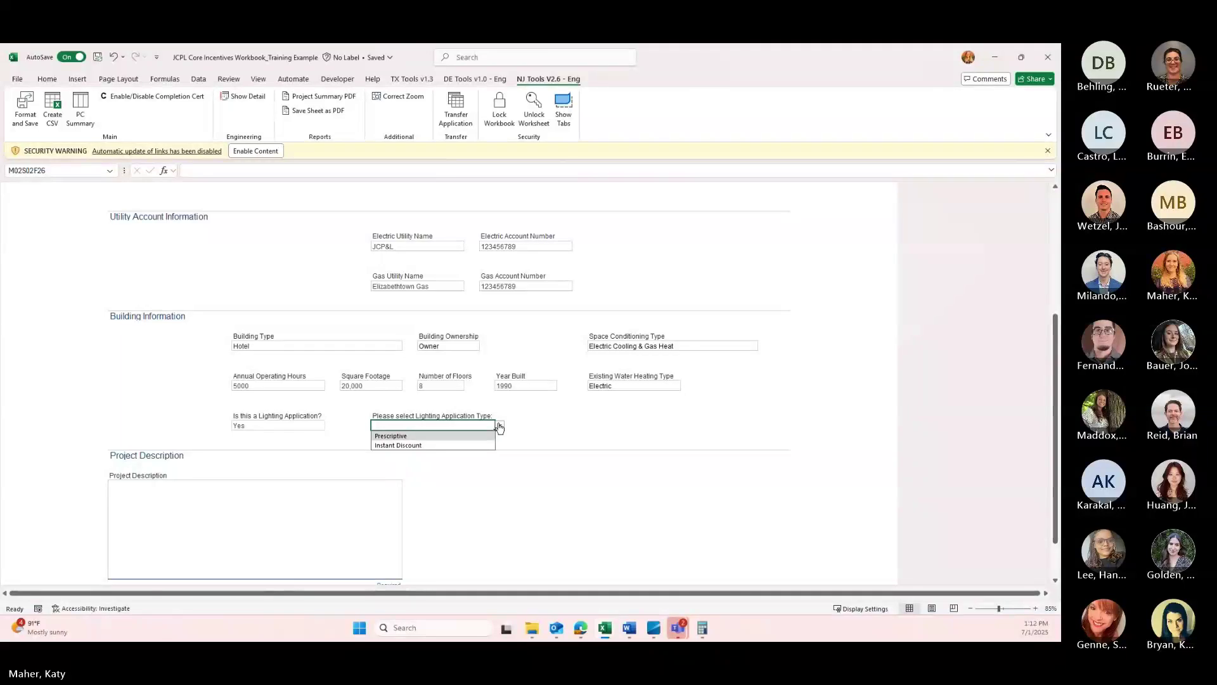
click(391, 436)
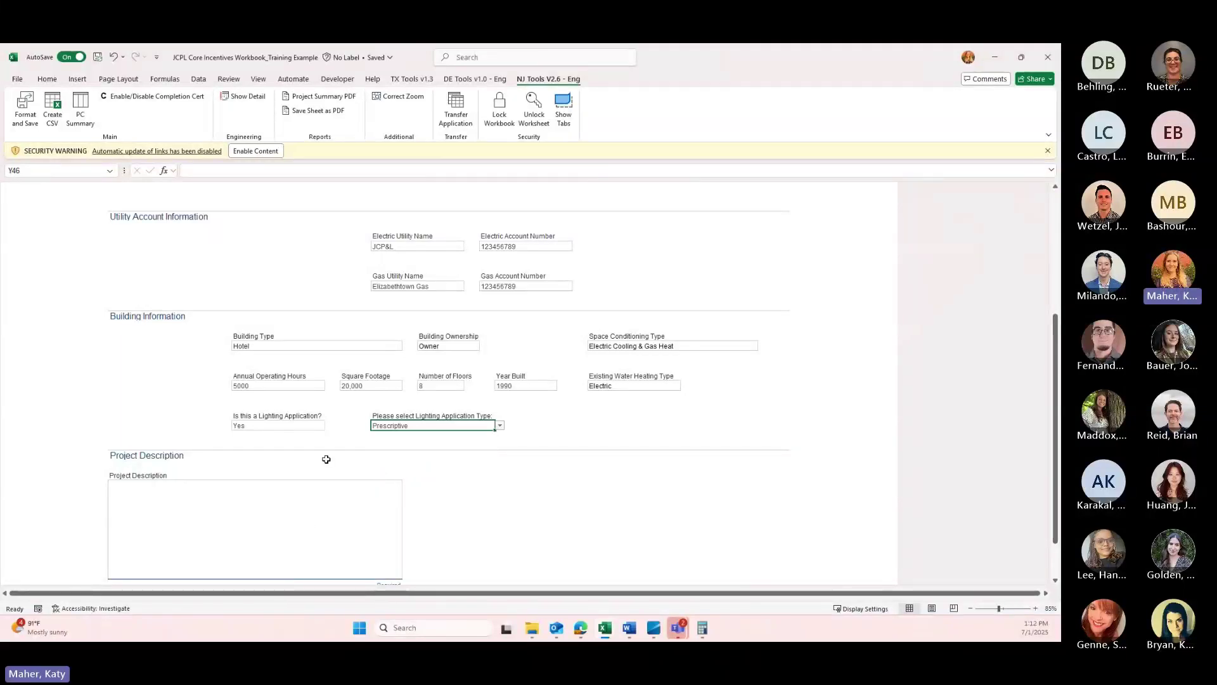
- Fill in the project description with "Lobby Lighting retrofit, replacing in unit HVAC"
click(231, 516)
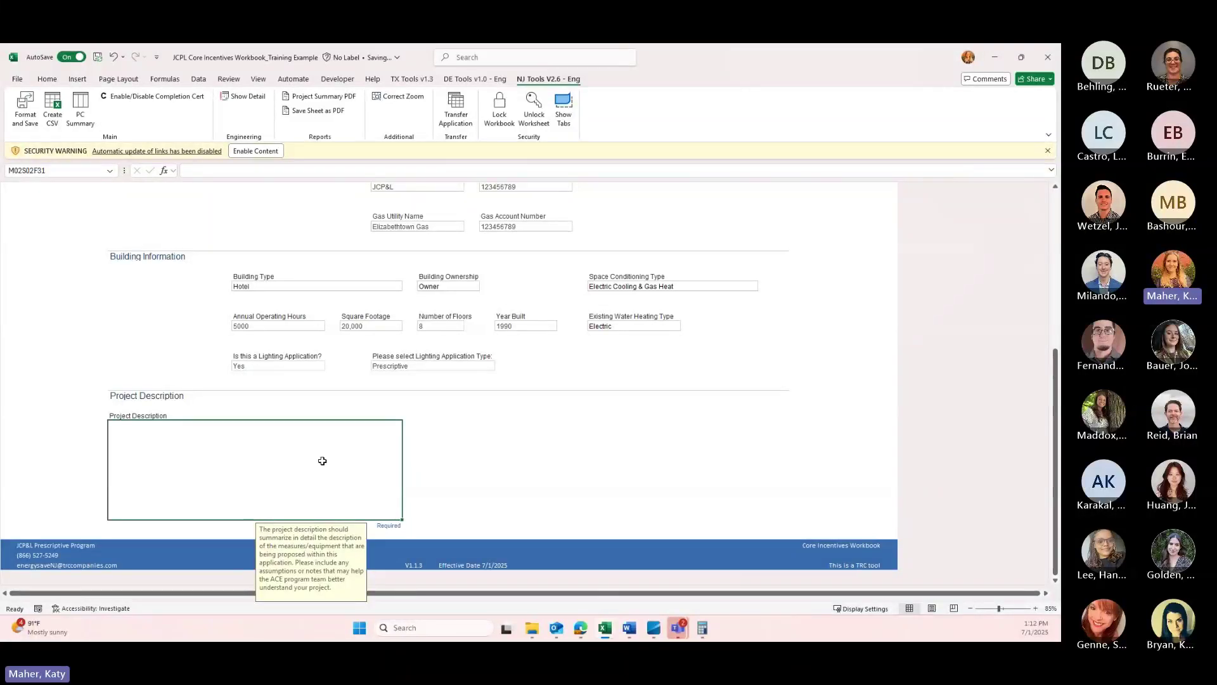
text(L)
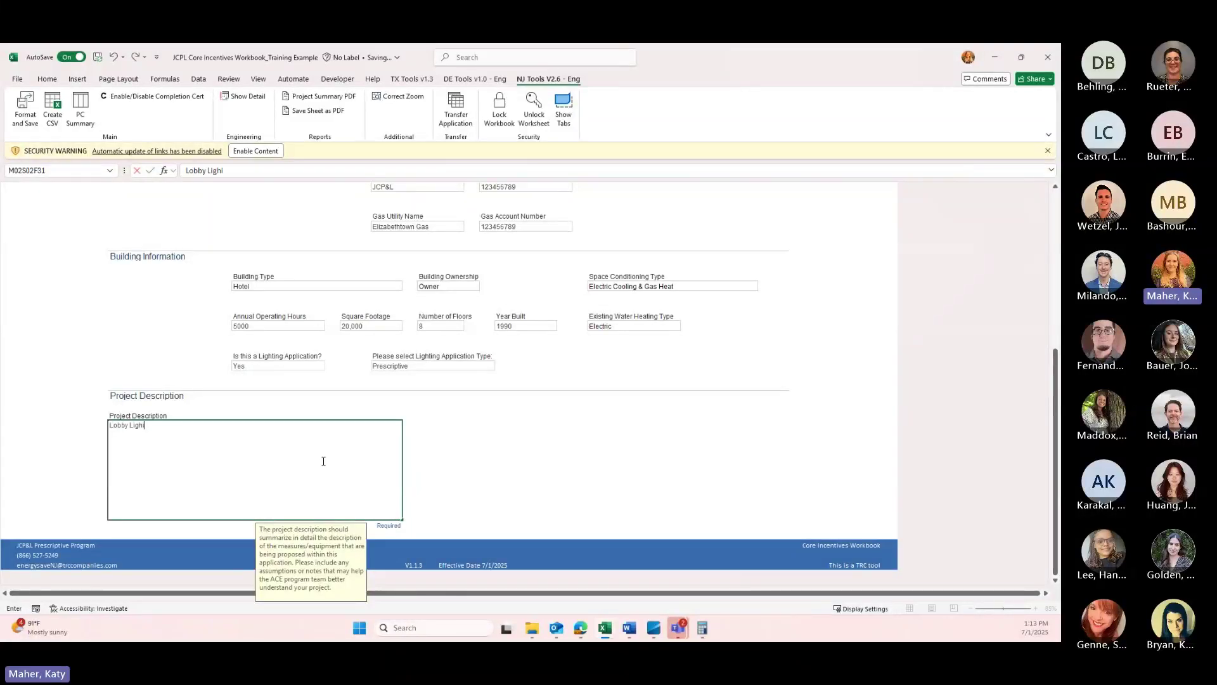
text(obby Lighting tr)
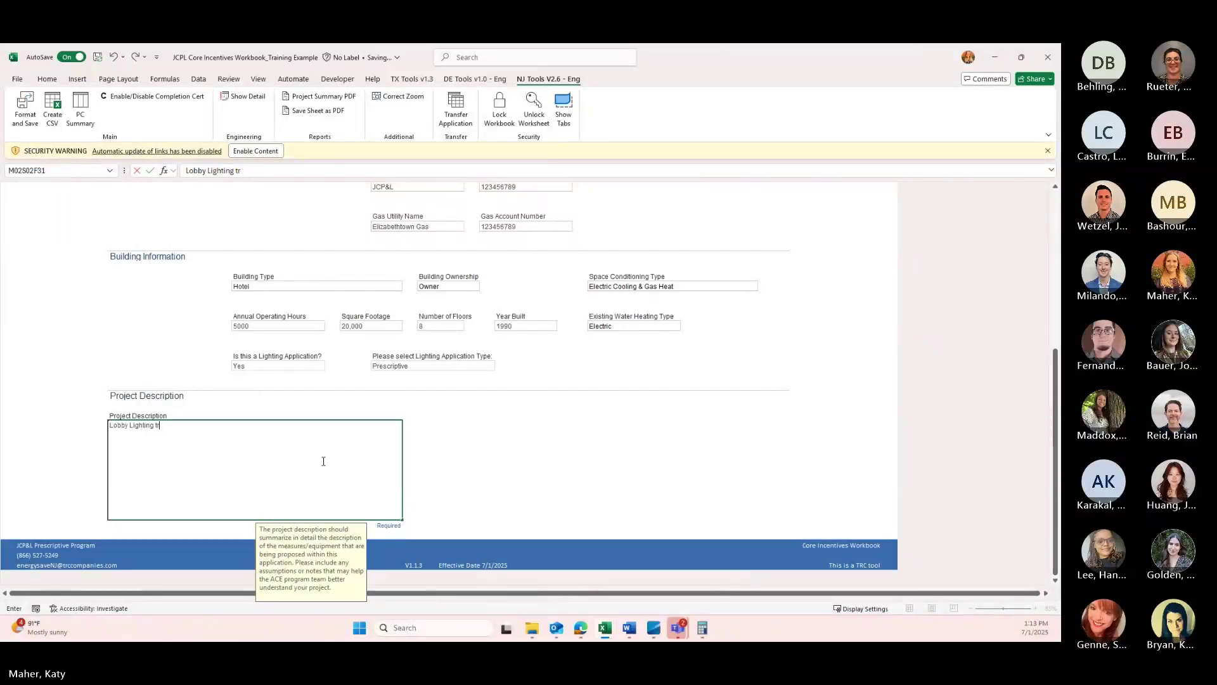
key(BackSpace)
key(BackSpace)
text(retrofit, replacing in)
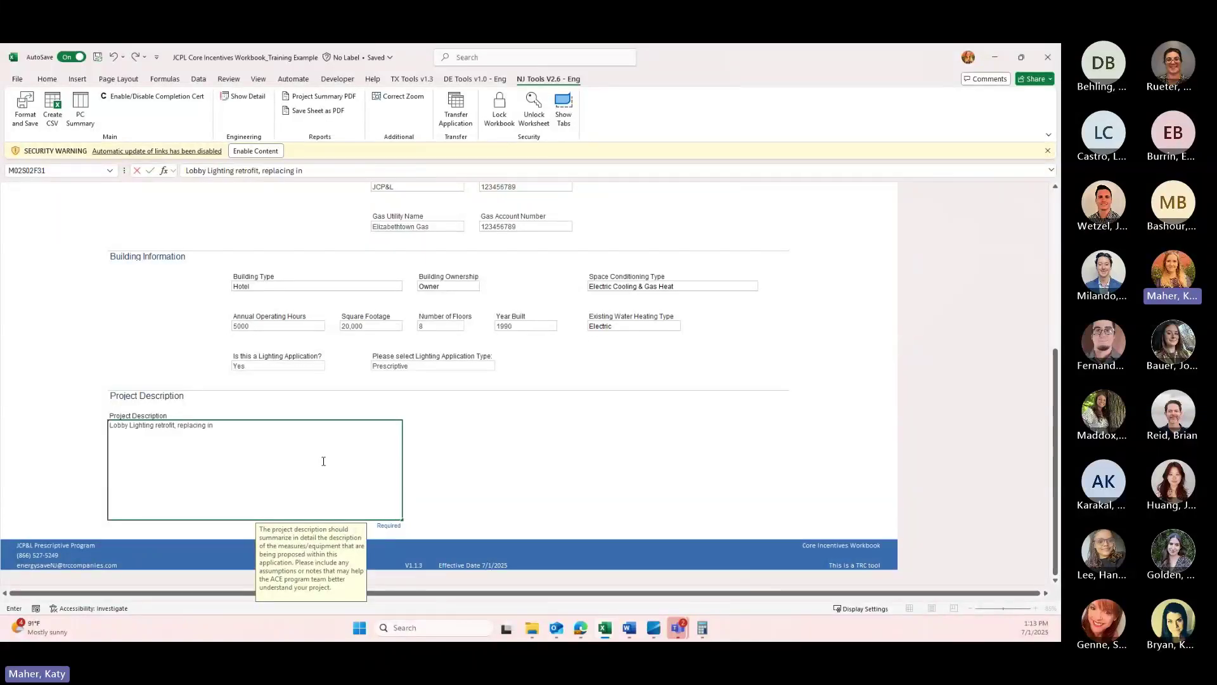
text( unit HVAC)
- Advance from Project Information to the equipment type selection and open the Lighting category
scroll(583, 408, up, 8)
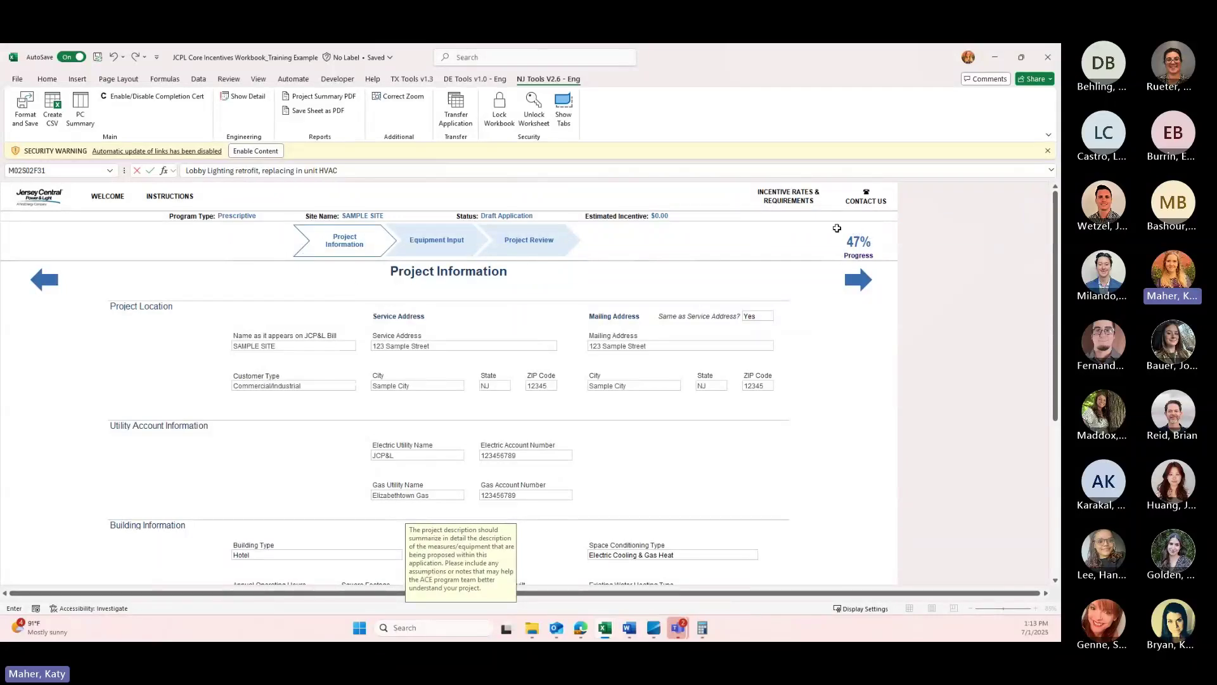
scroll(478, 330, down, 6)
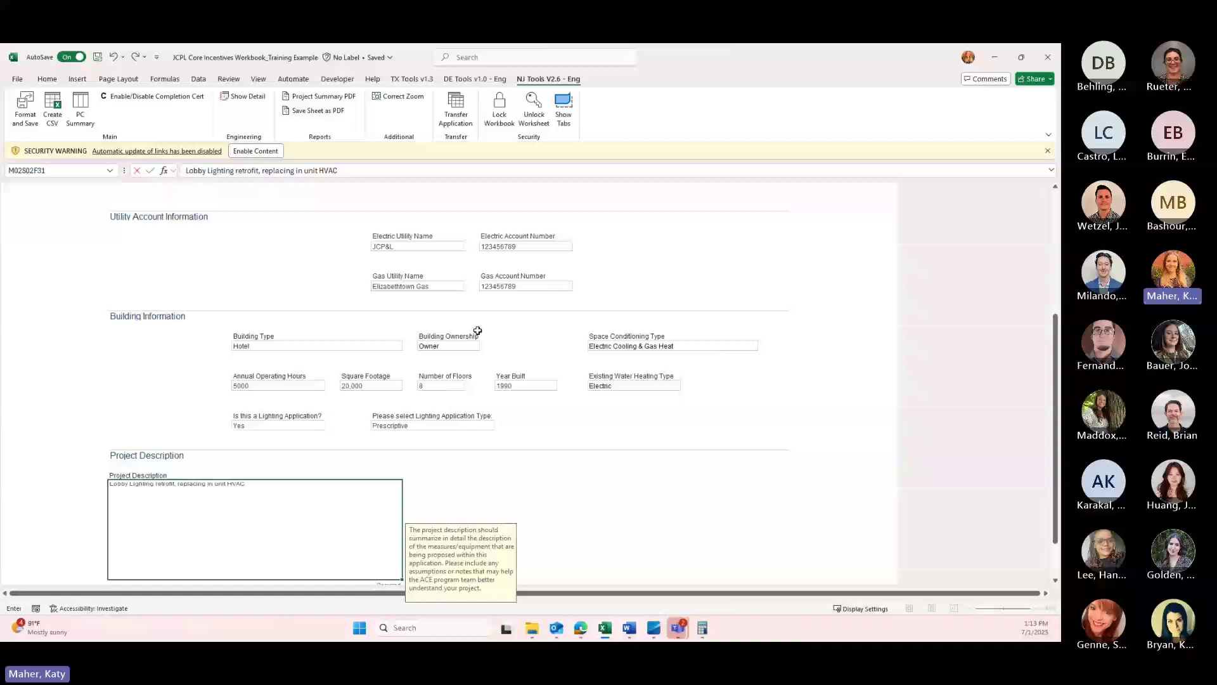
scroll(513, 443, up, 4)
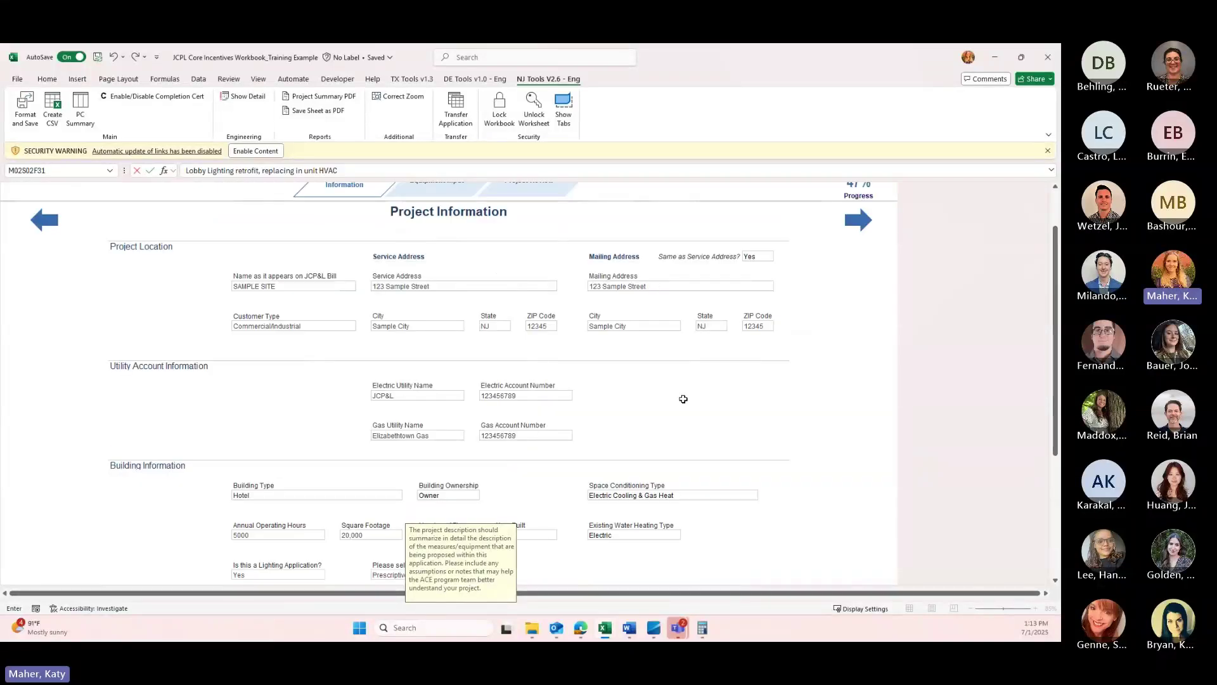
scroll(683, 399, up, 2)
click(855, 285)
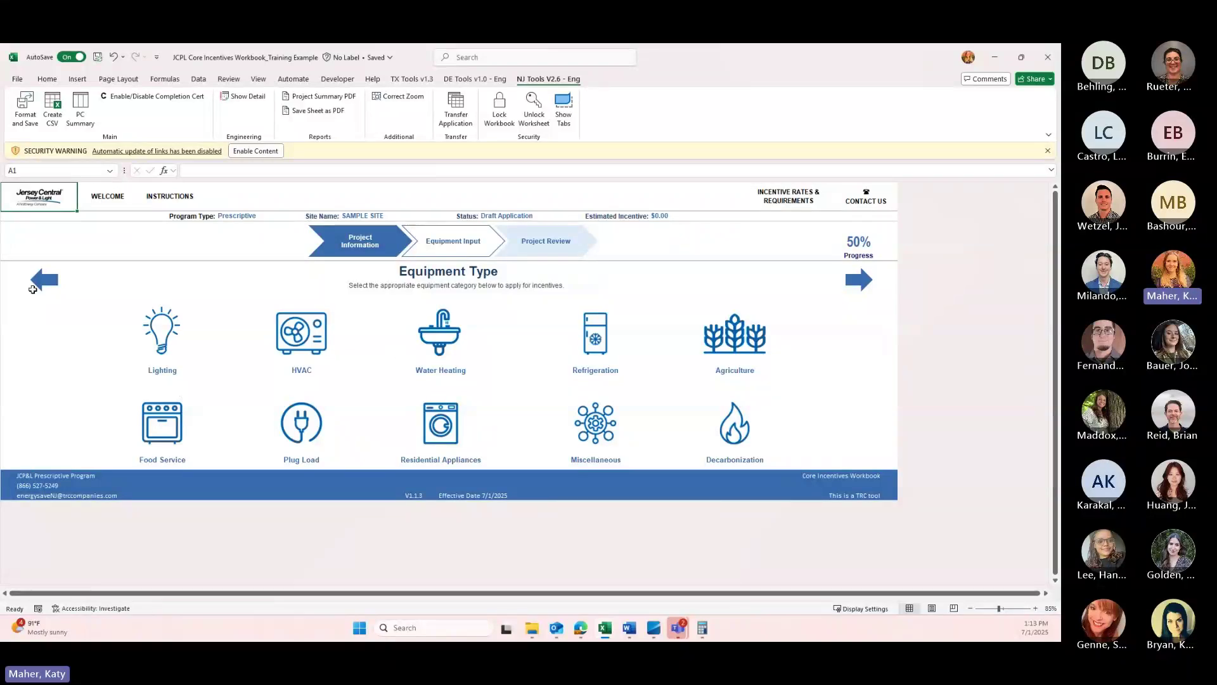
click(162, 333)
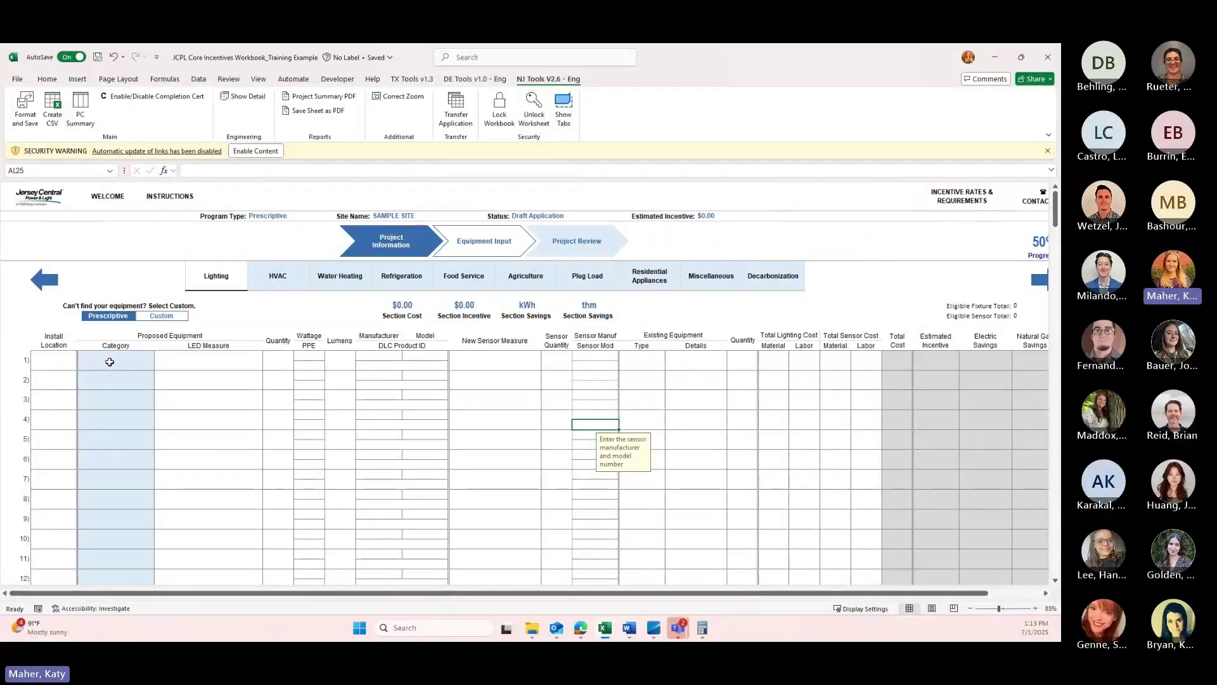
- In the first lighting row, set the proposed category to DLC Fixtures & Retrofit Kits and the LED measure to 2 x 2 LED Troffer Luminaire
click(153, 361)
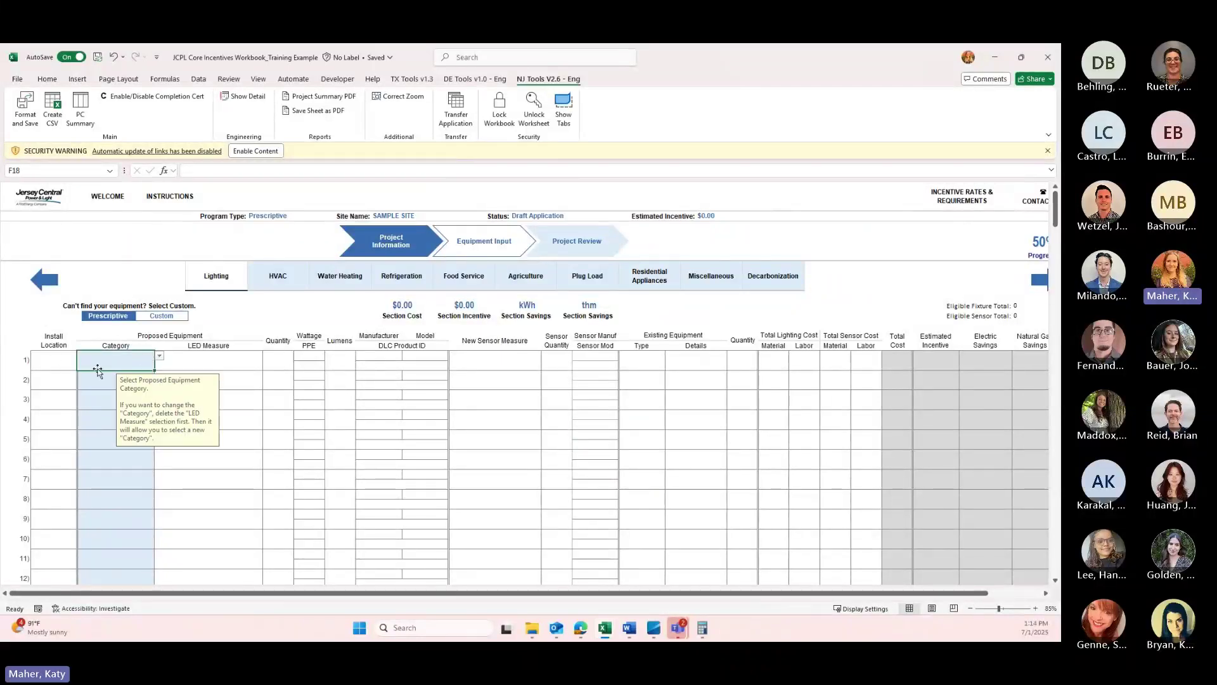
click(159, 359)
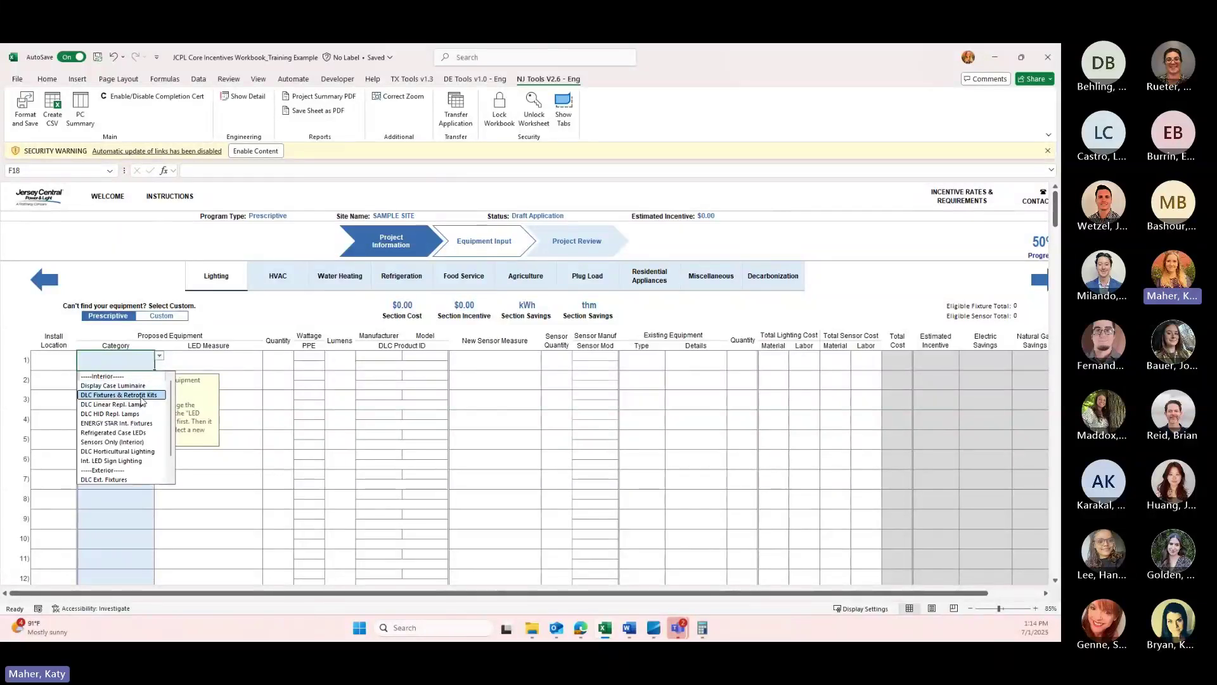
key(Return)
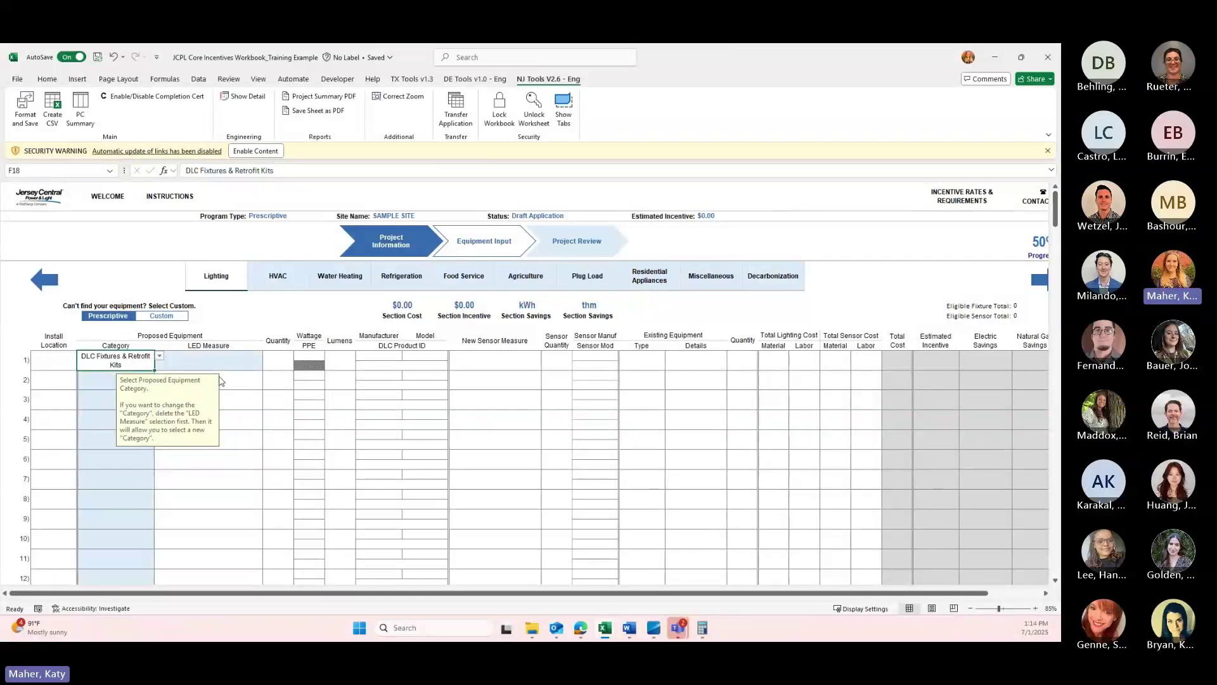
click(231, 364)
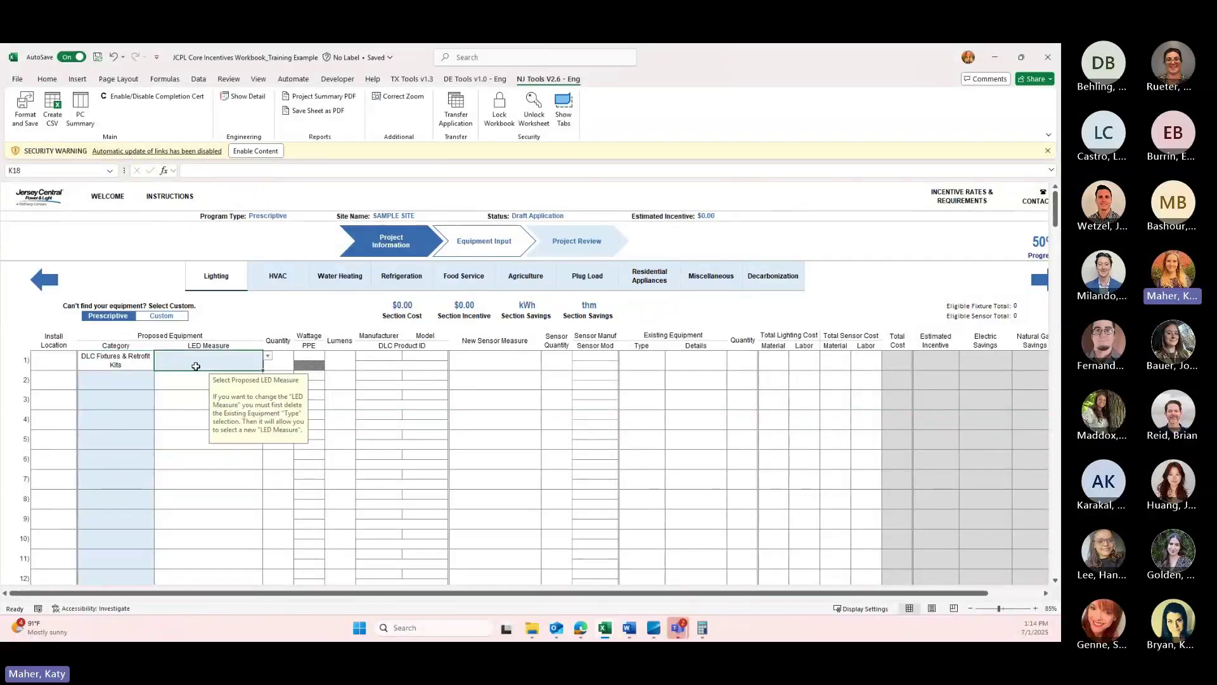
click(268, 357)
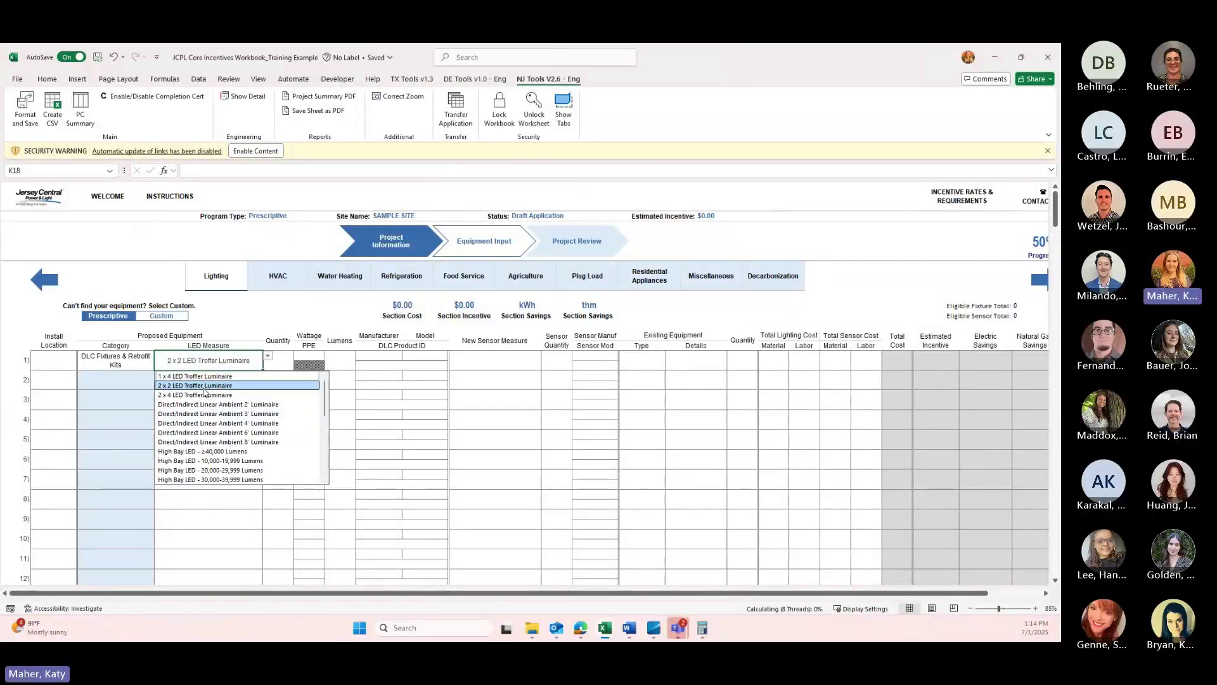
click(205, 386)
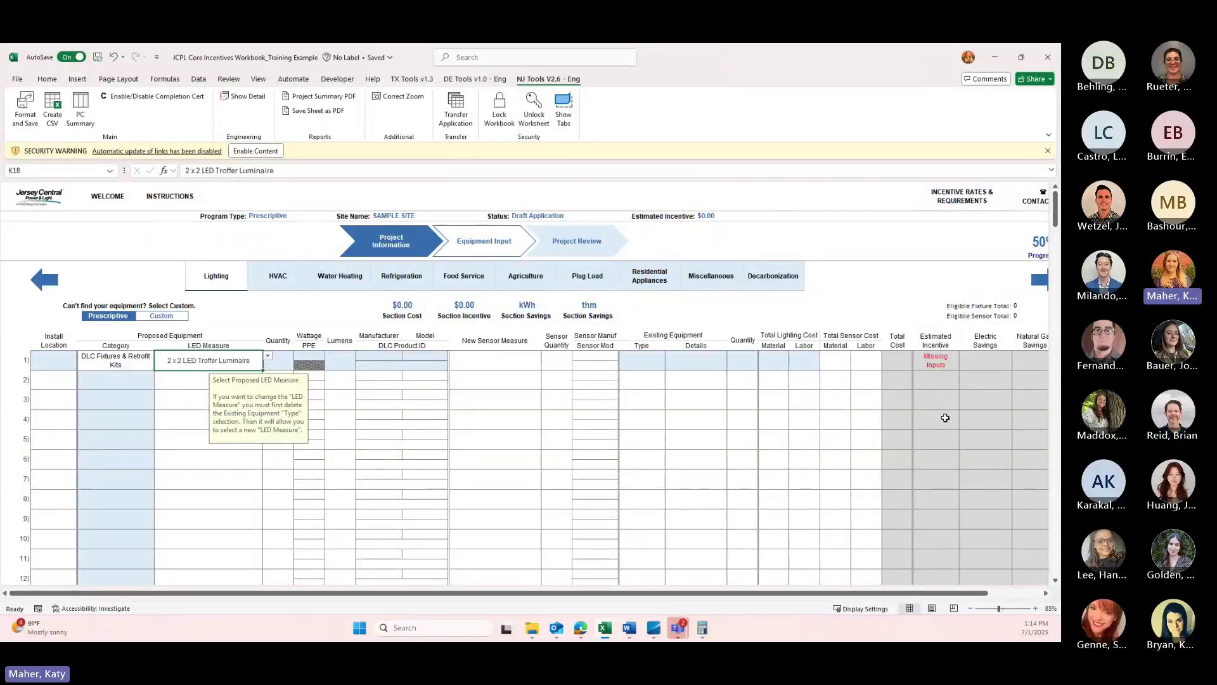
- Enter Lobby as the first row's install location and 50 as its proposed equipment quantity
click(1047, 593)
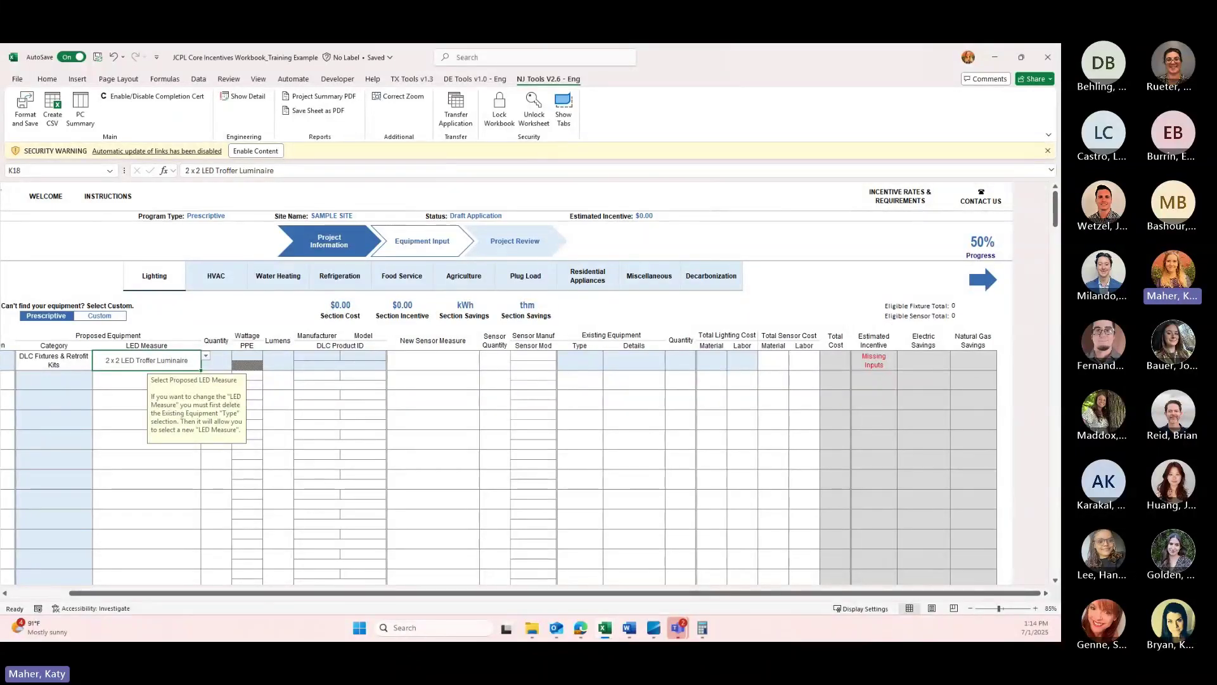
click(5, 594)
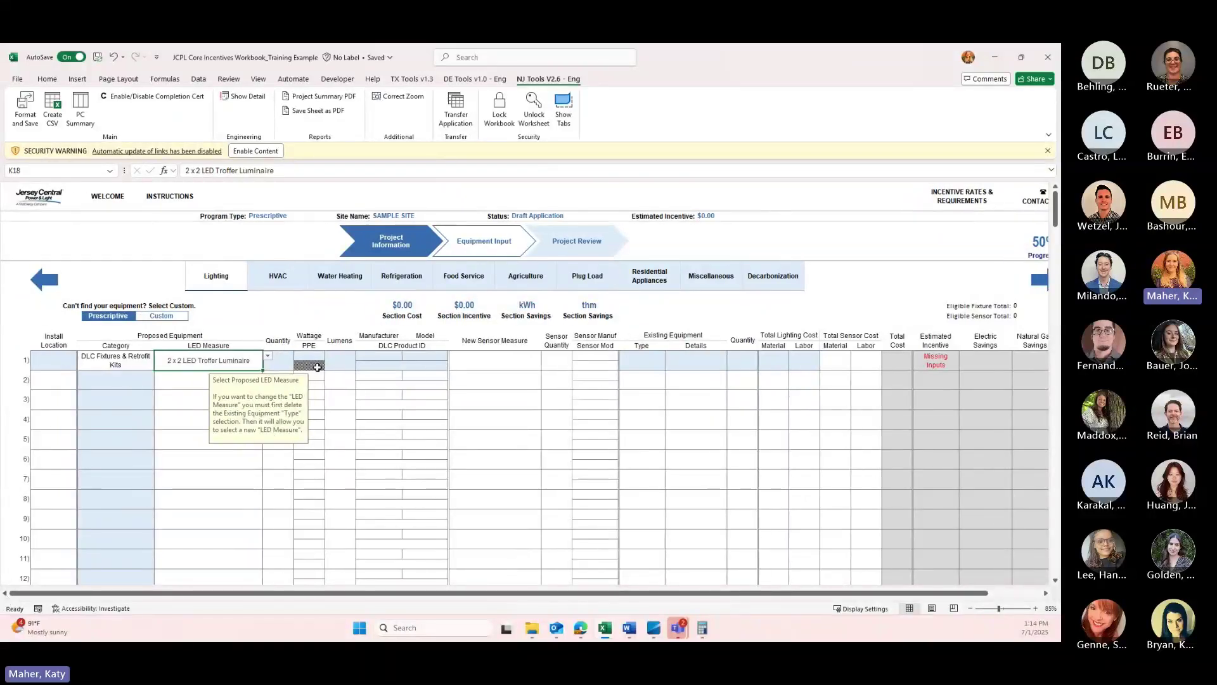
click(36, 354)
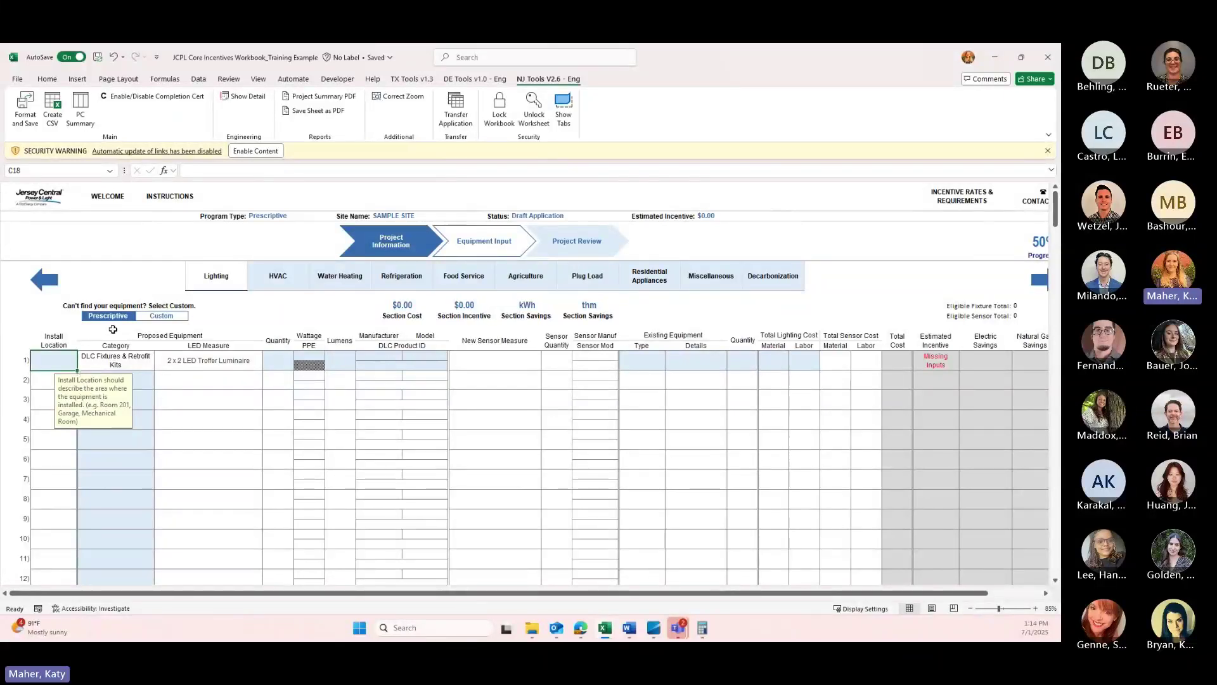
text(Lobby)
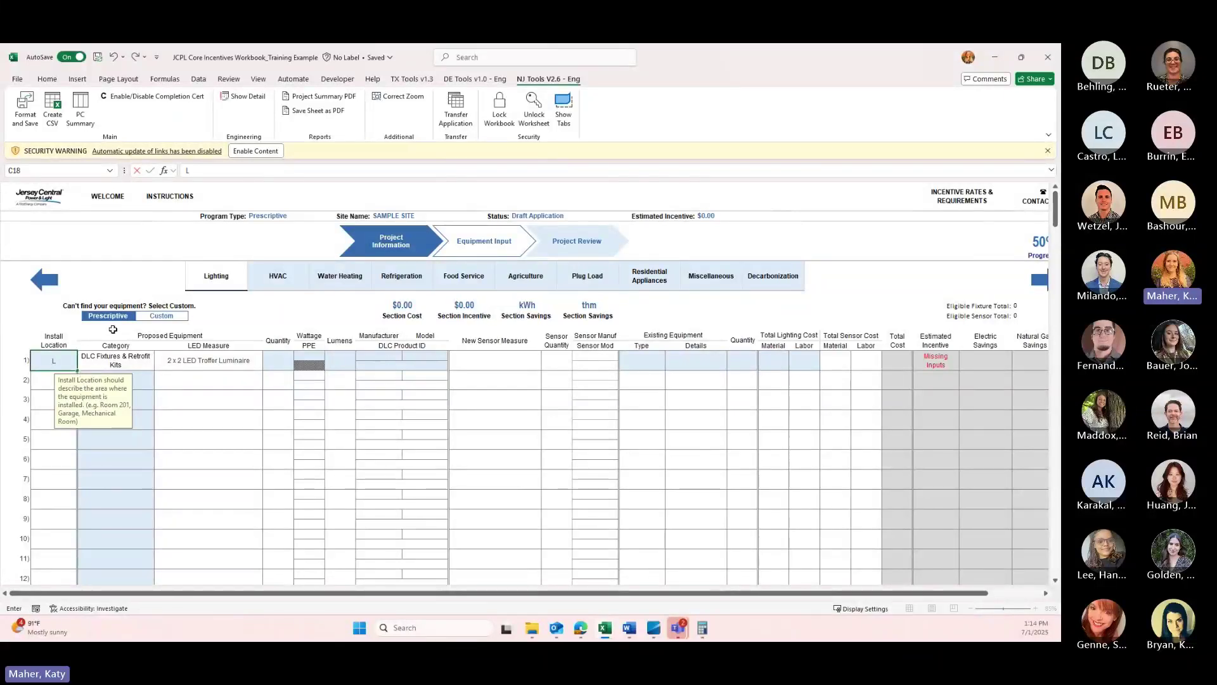
click(276, 359)
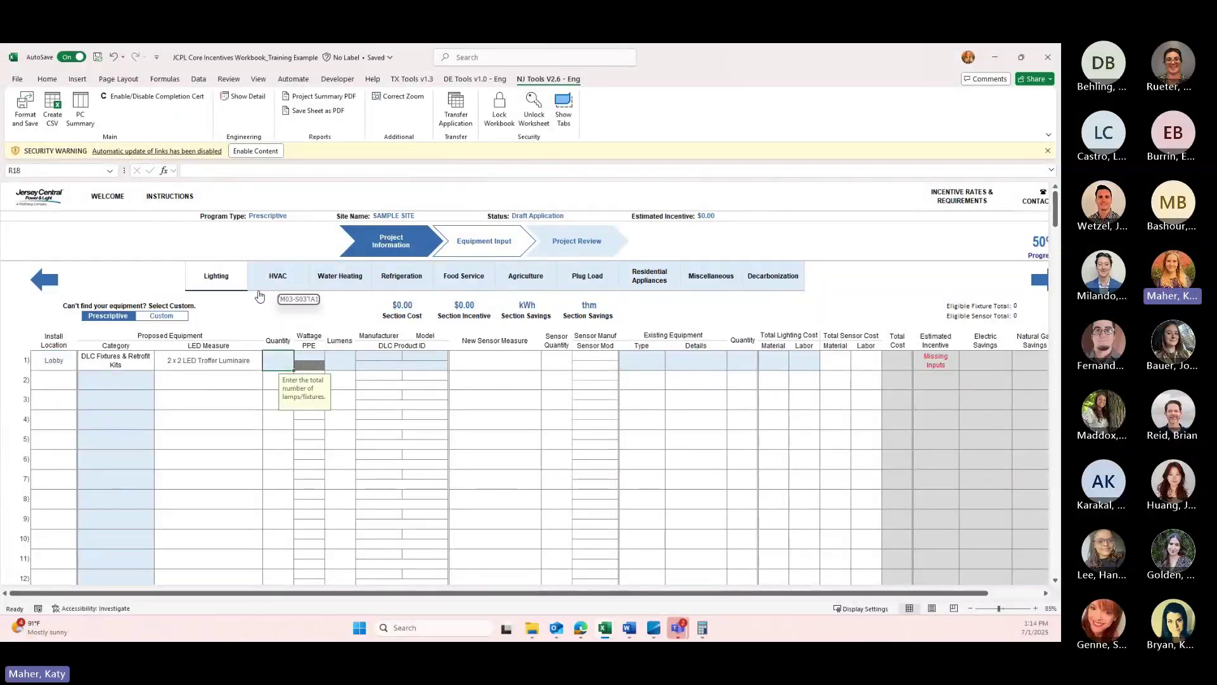
text(50)
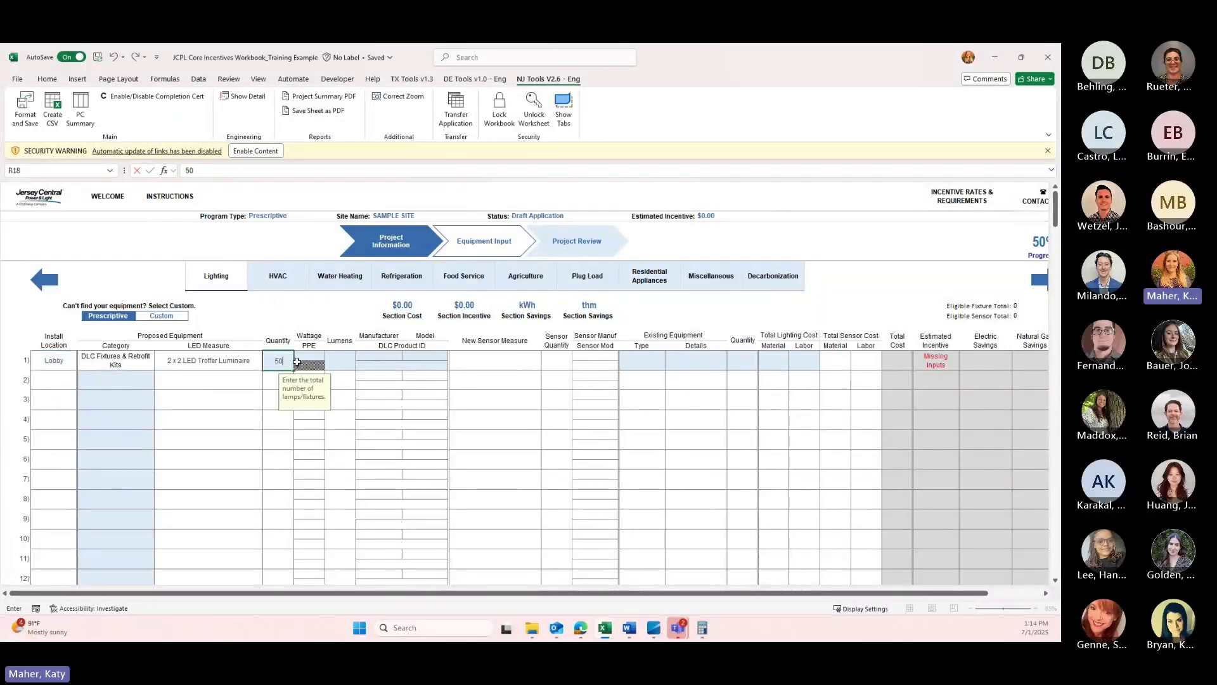
- Set the proposed fixture's wattage to 10 and its lumens to 5000 in the Lobby row
click(298, 361)
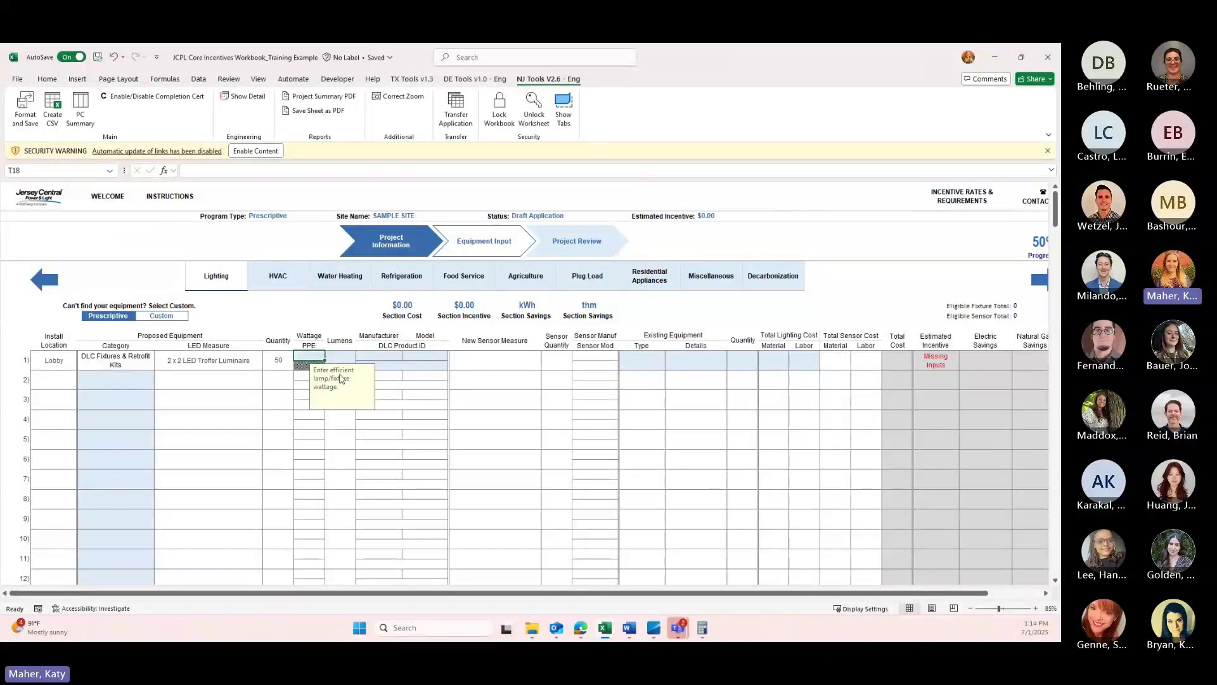
text(10)
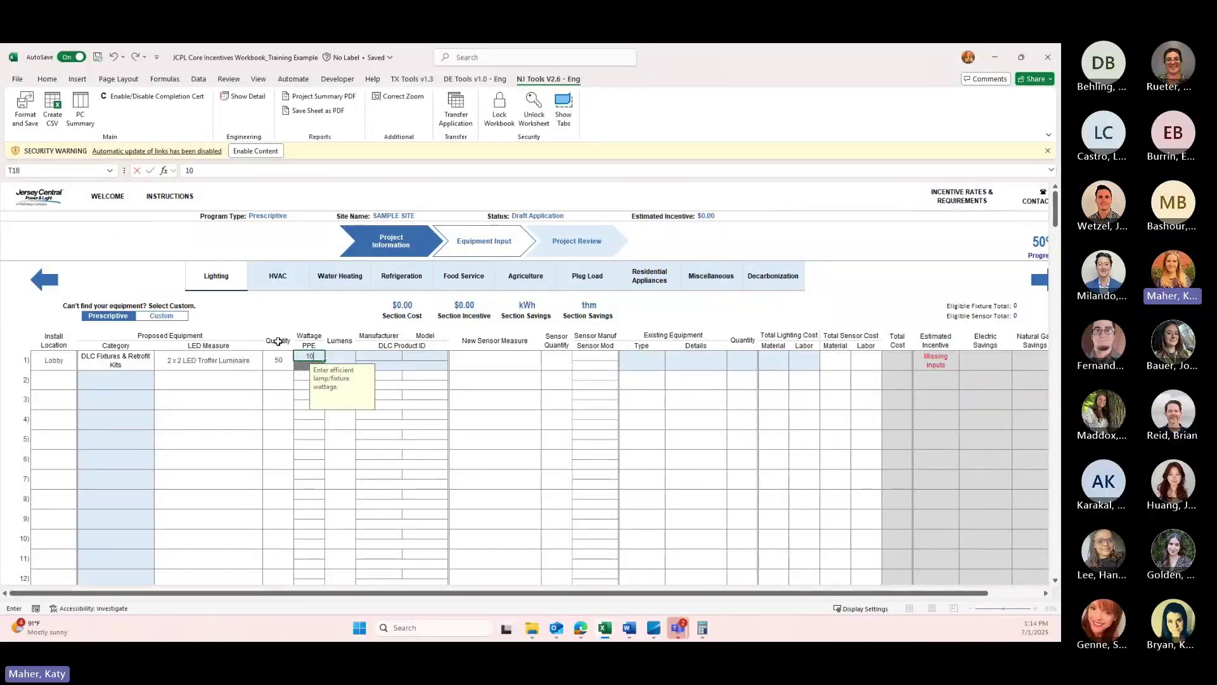
click(350, 358)
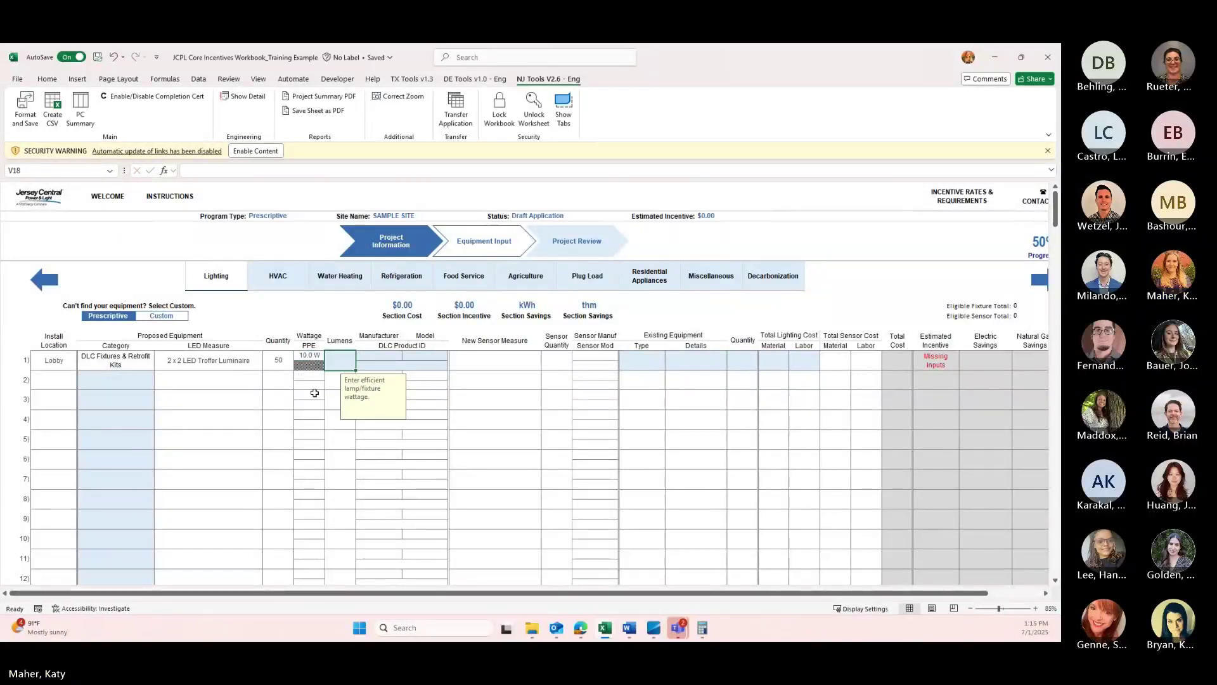
text(5000)
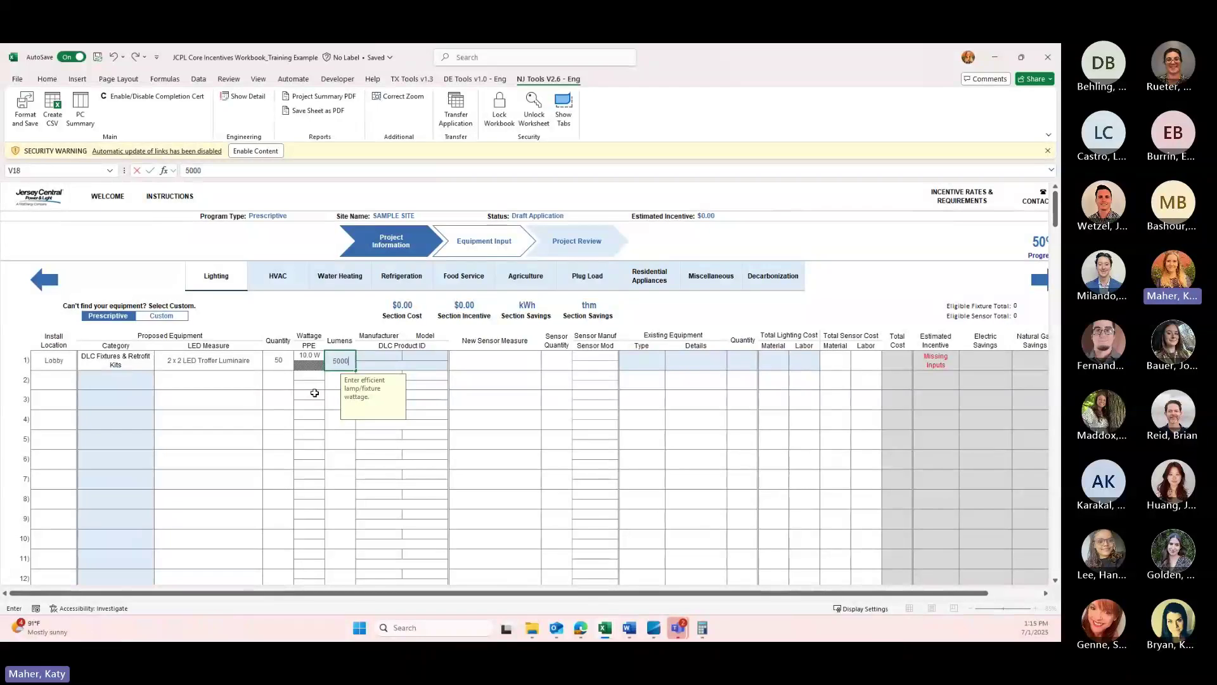
- Enter 123 as the manufacturer, DLC product ID and model of the proposed lobby fixture
click(377, 357)
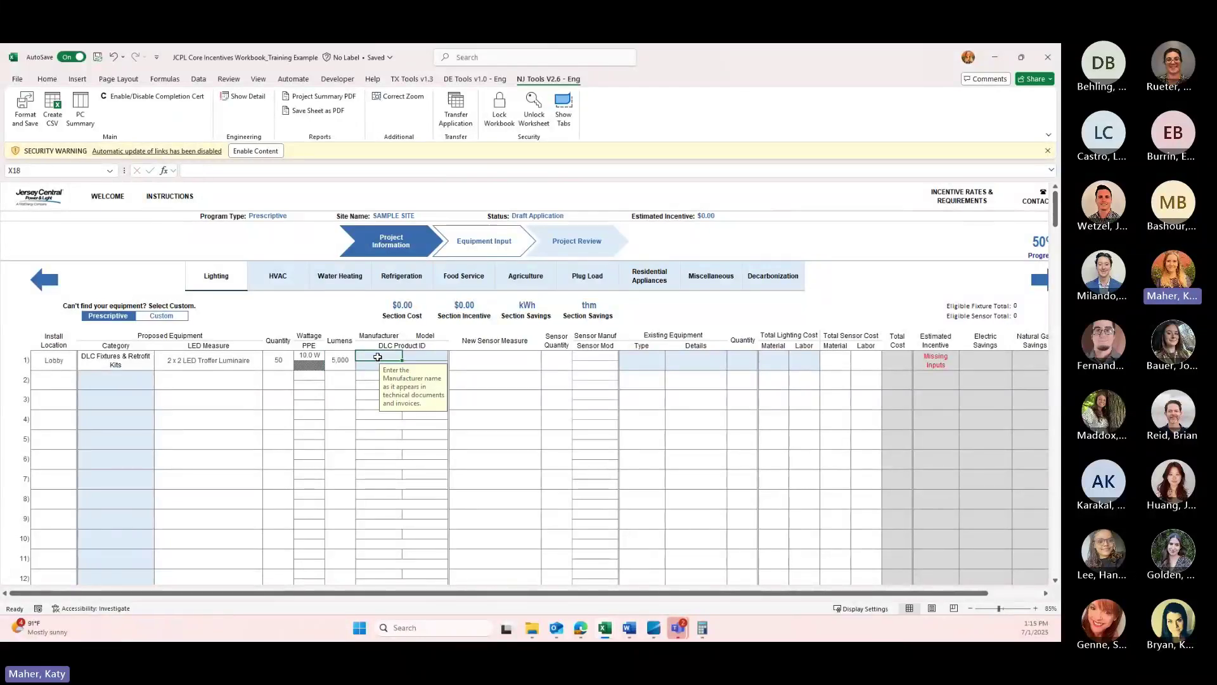
text(123)
key(Return)
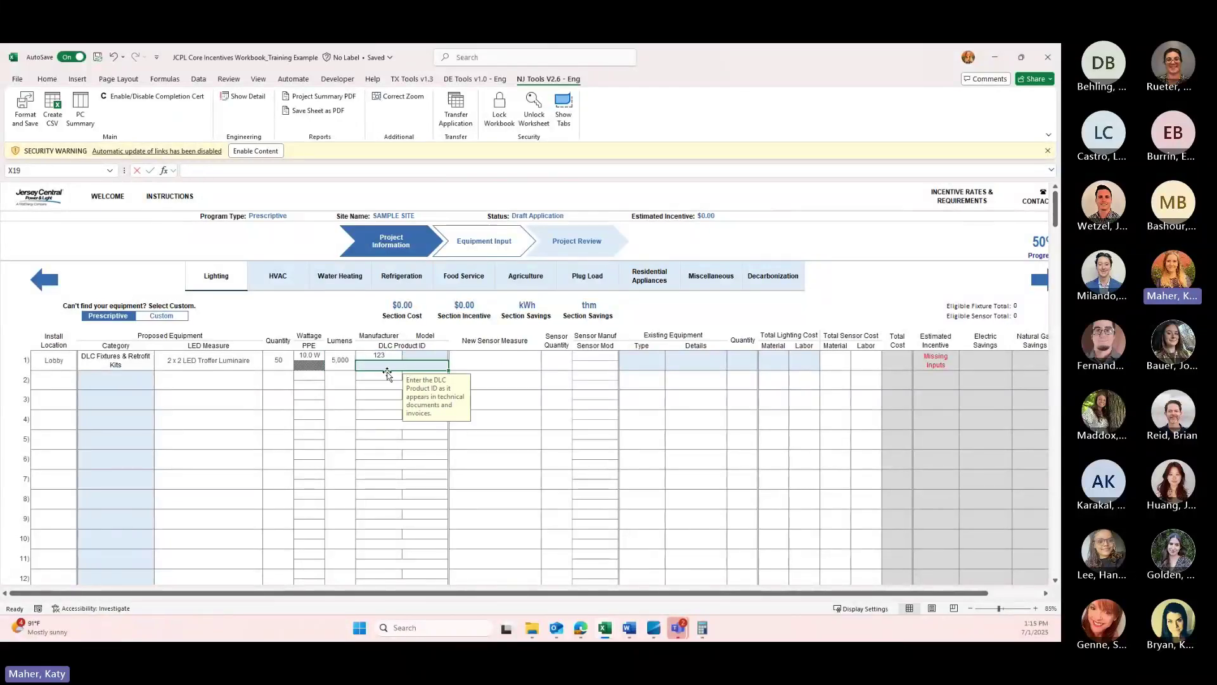
text(123)
click(422, 356)
text(123)
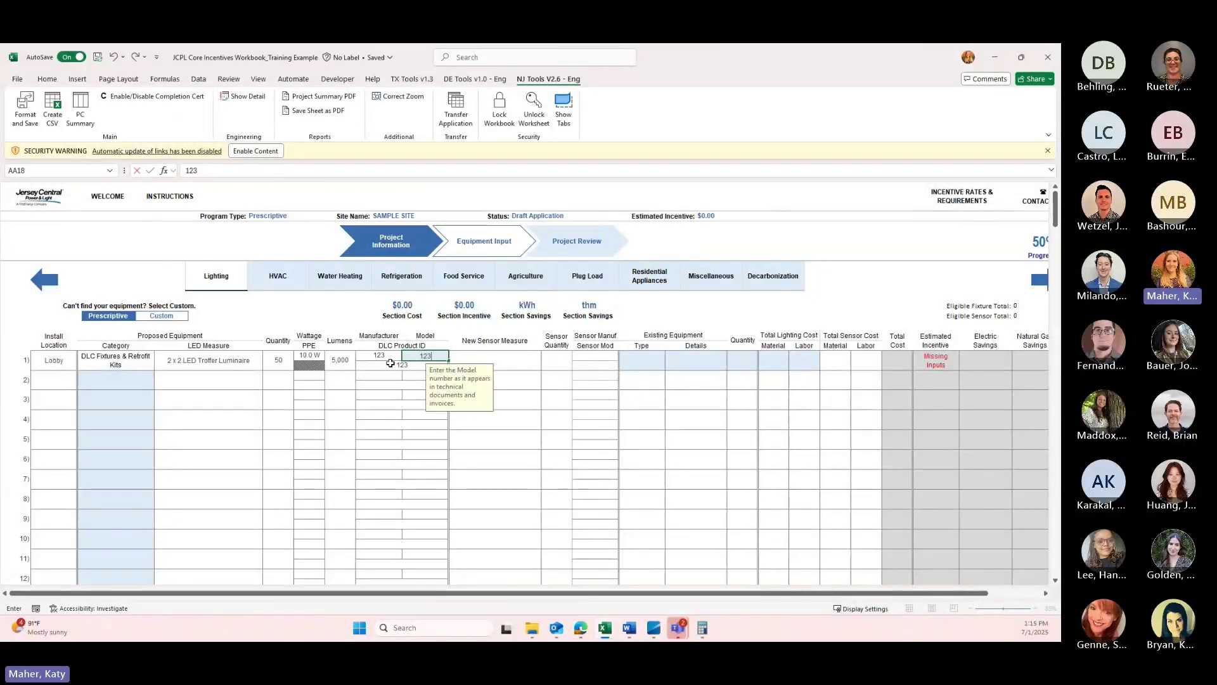
key(Return)
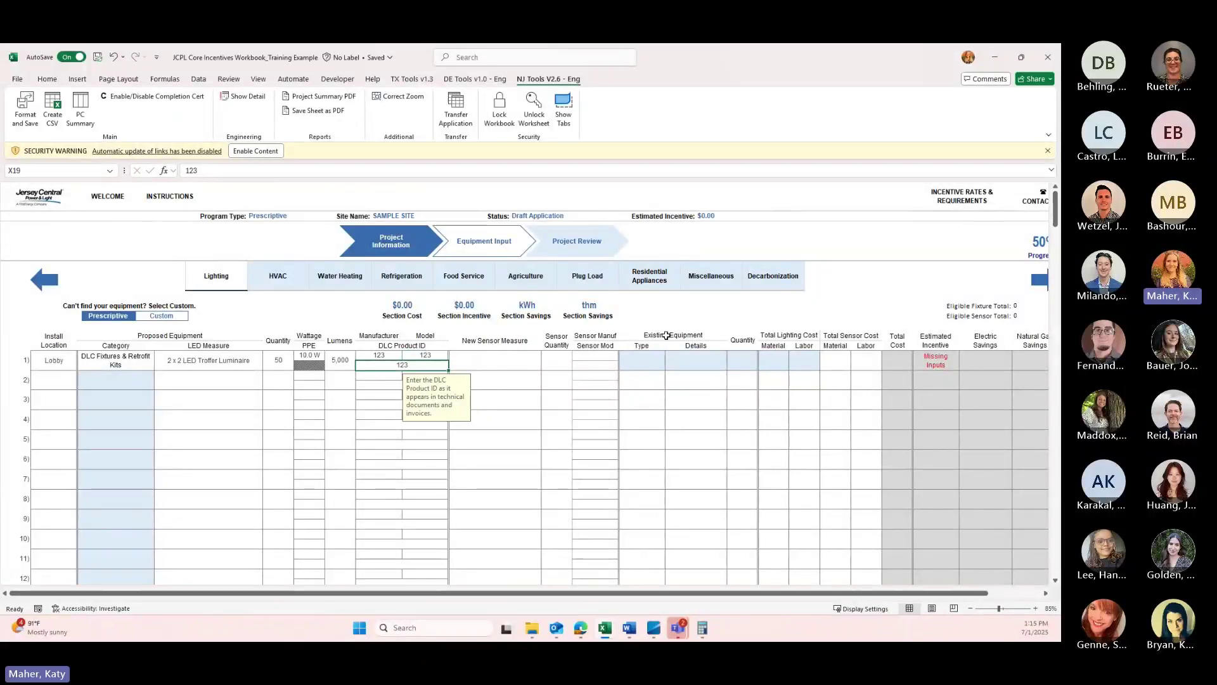
- Set the lobby's existing equipment type to T12, with details 2 Lamp 3' 30W T12 Energy Efficient Lamp/ Standard Ballast
click(656, 361)
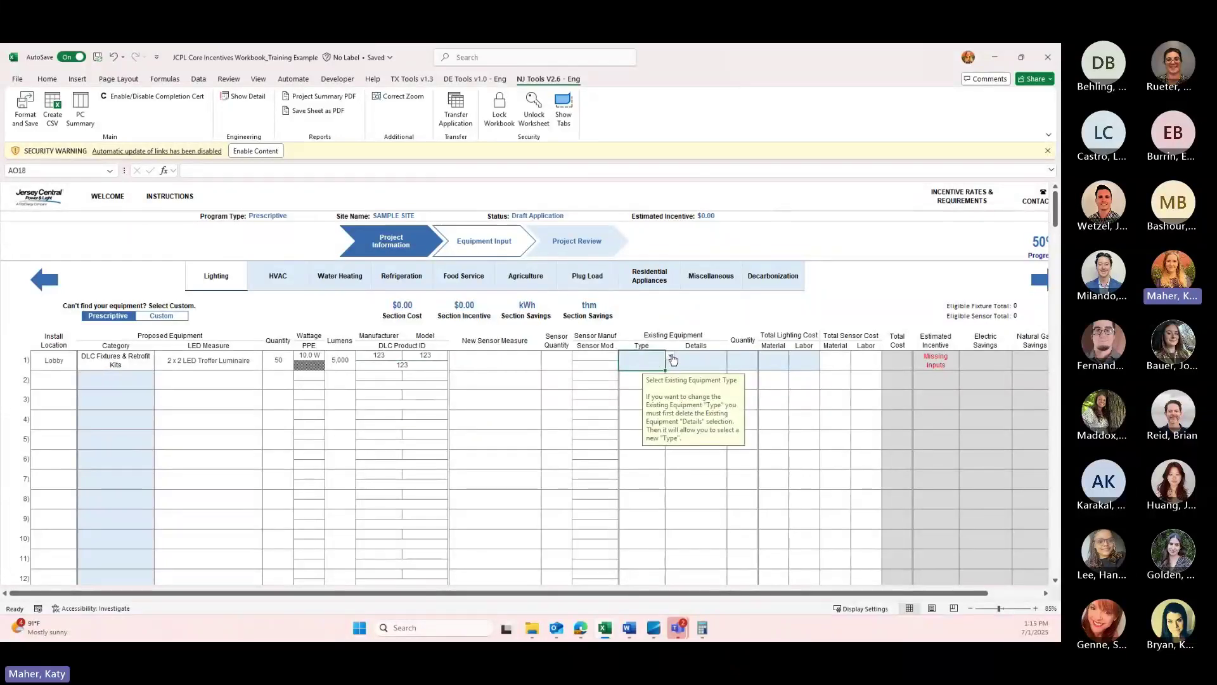
click(671, 359)
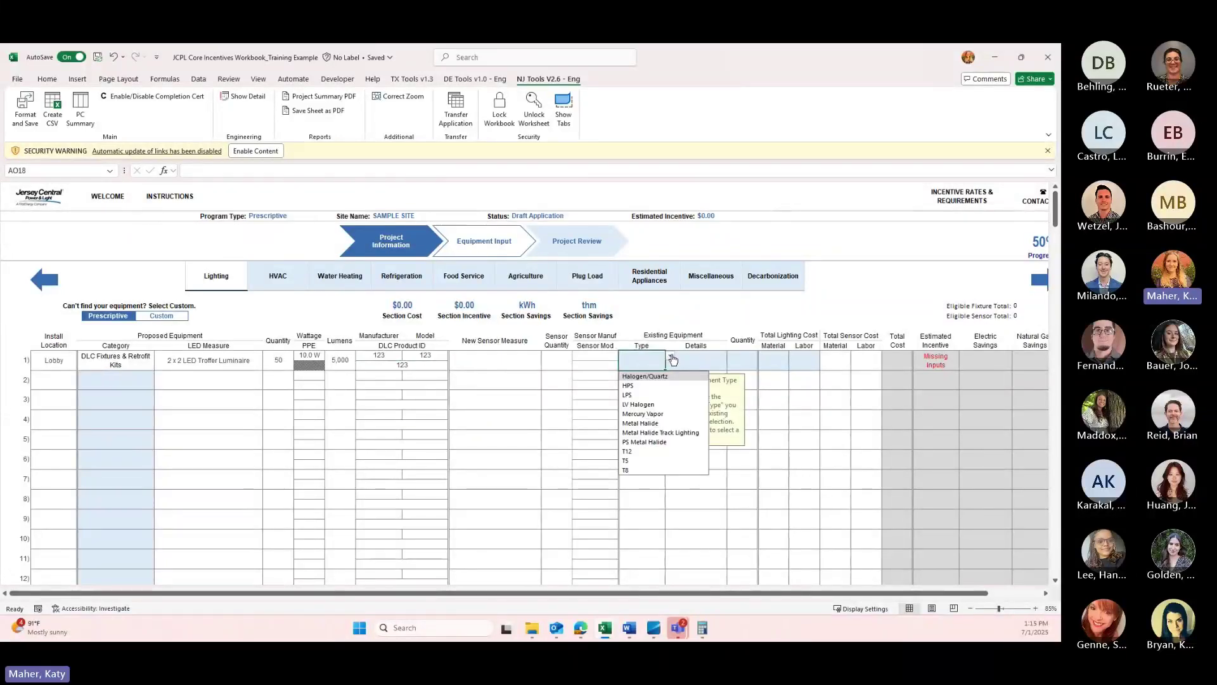
click(655, 452)
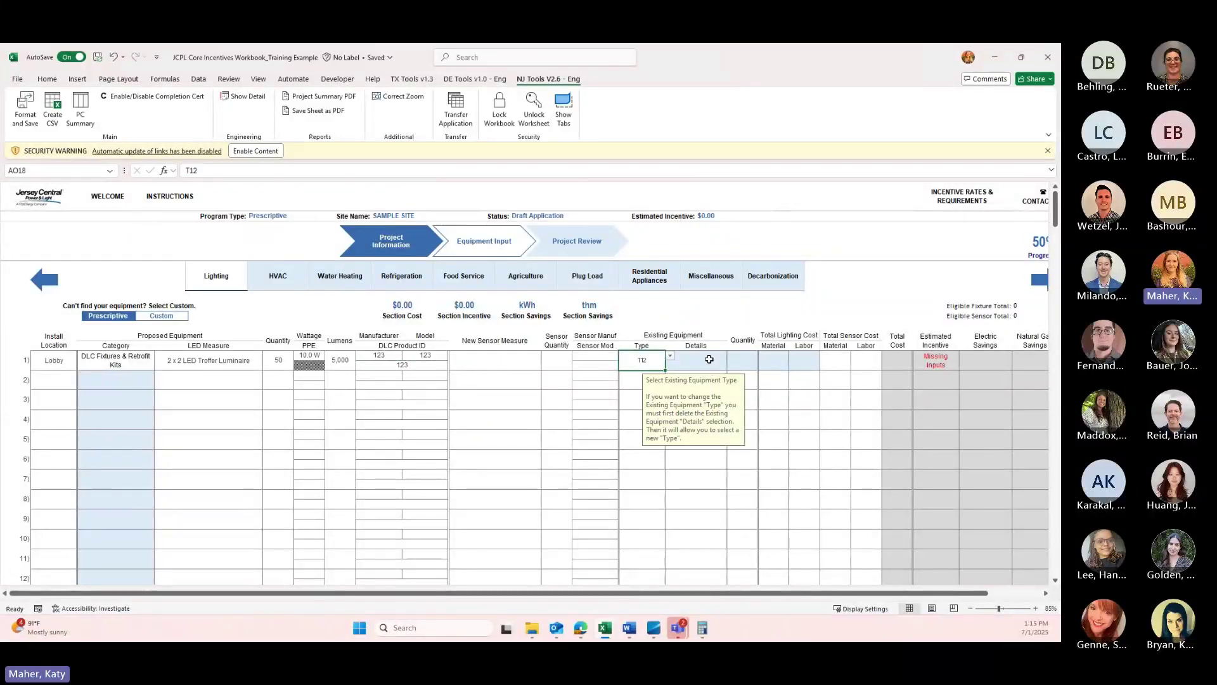
click(704, 360)
click(732, 357)
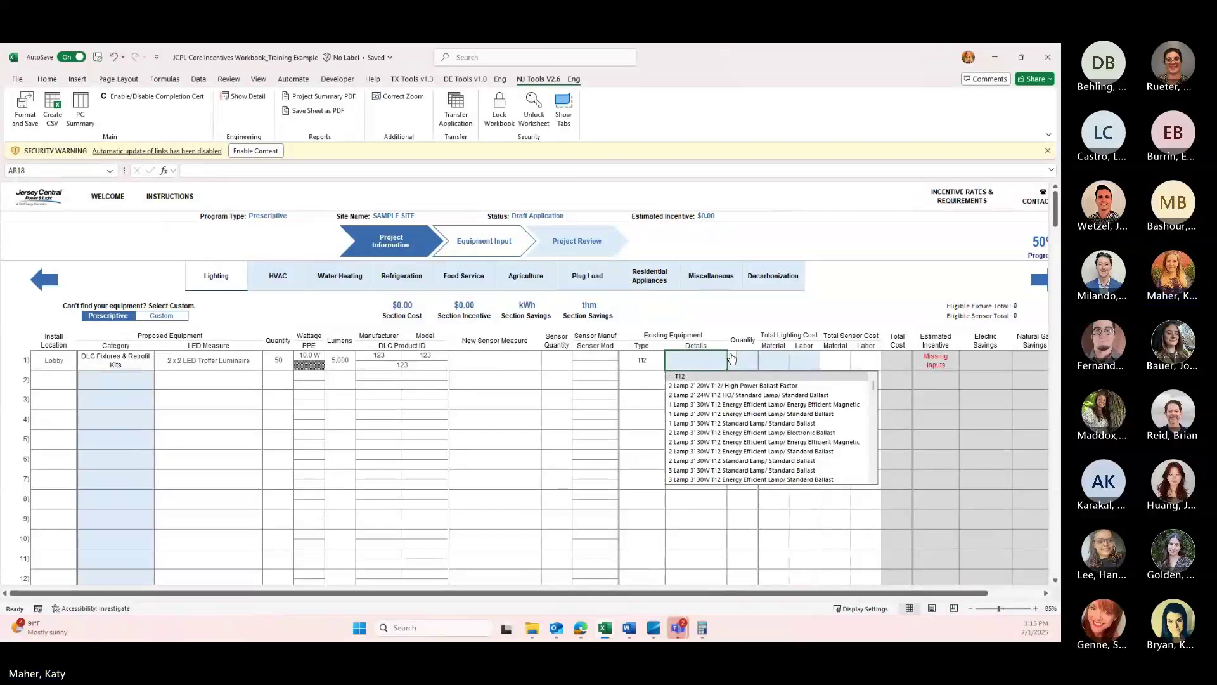
click(729, 452)
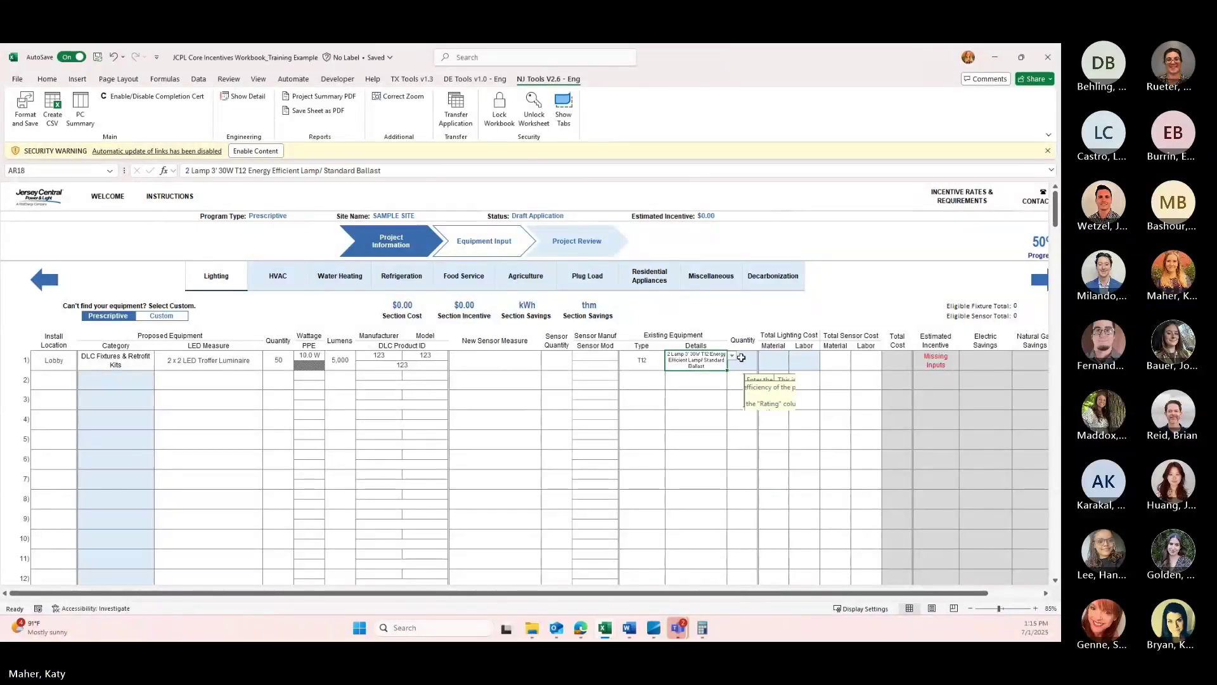
- Enter 50 as the existing equipment quantity in the Lobby row
click(741, 358)
text(5)
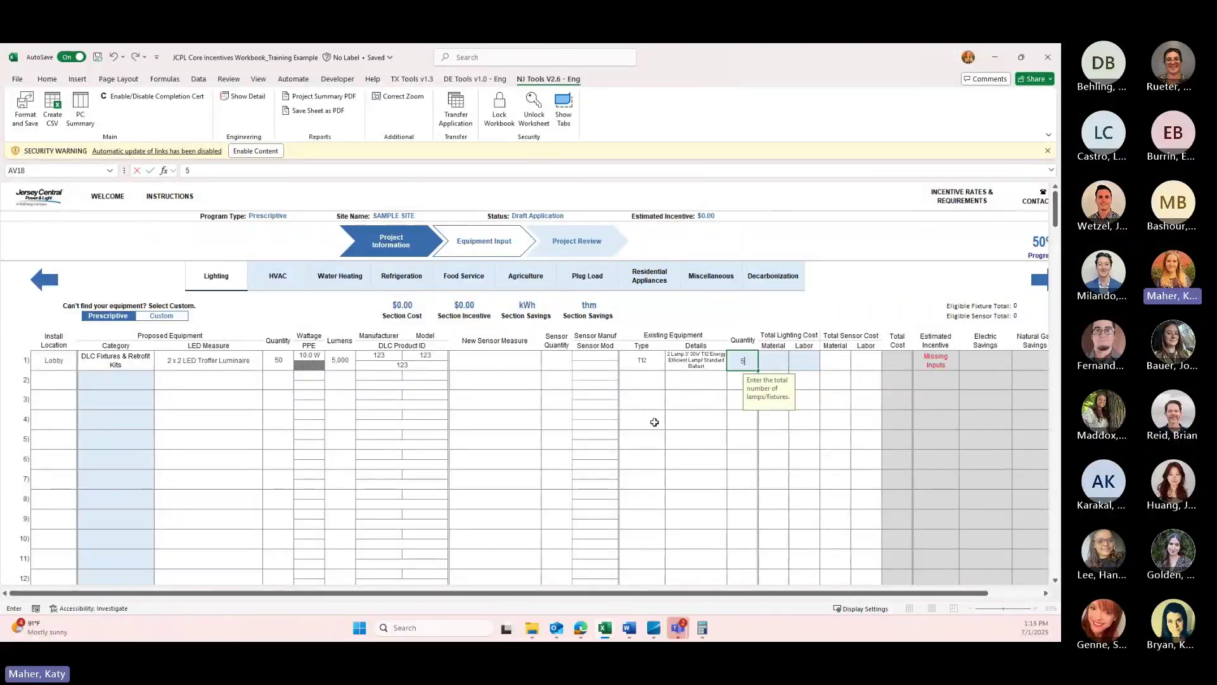
text(0)
- Set the Lobby row's total lighting cost to 50000 for material and 5000 for labor
click(779, 360)
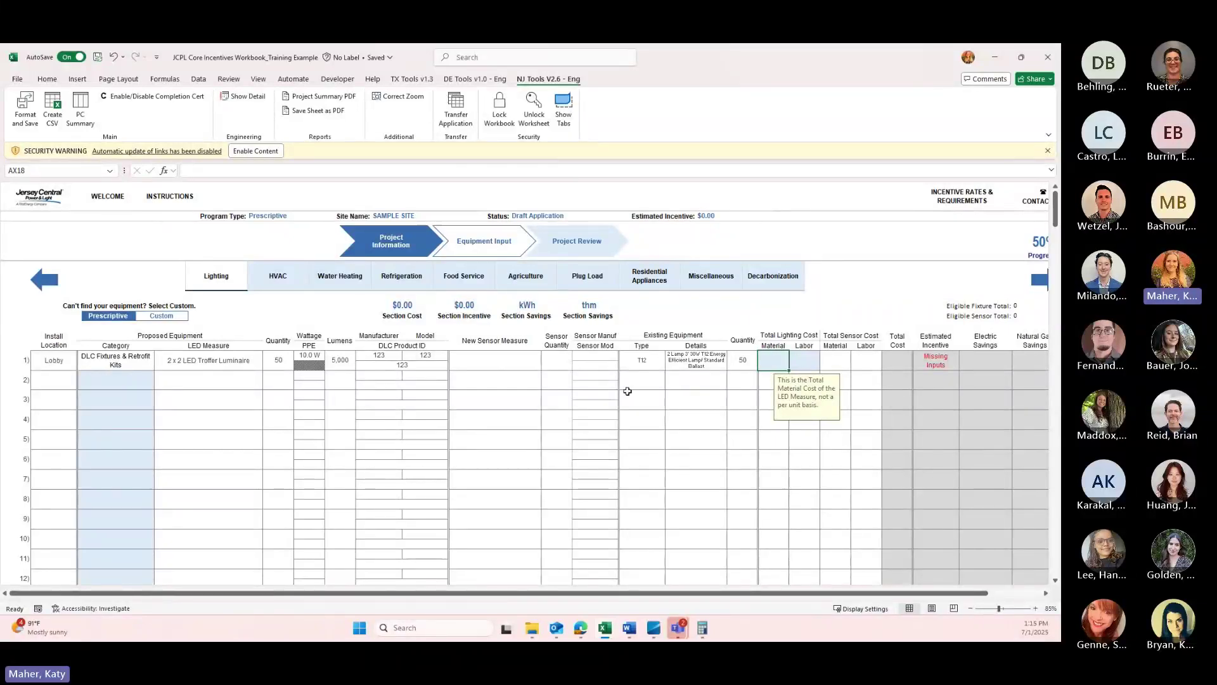
text(50000)
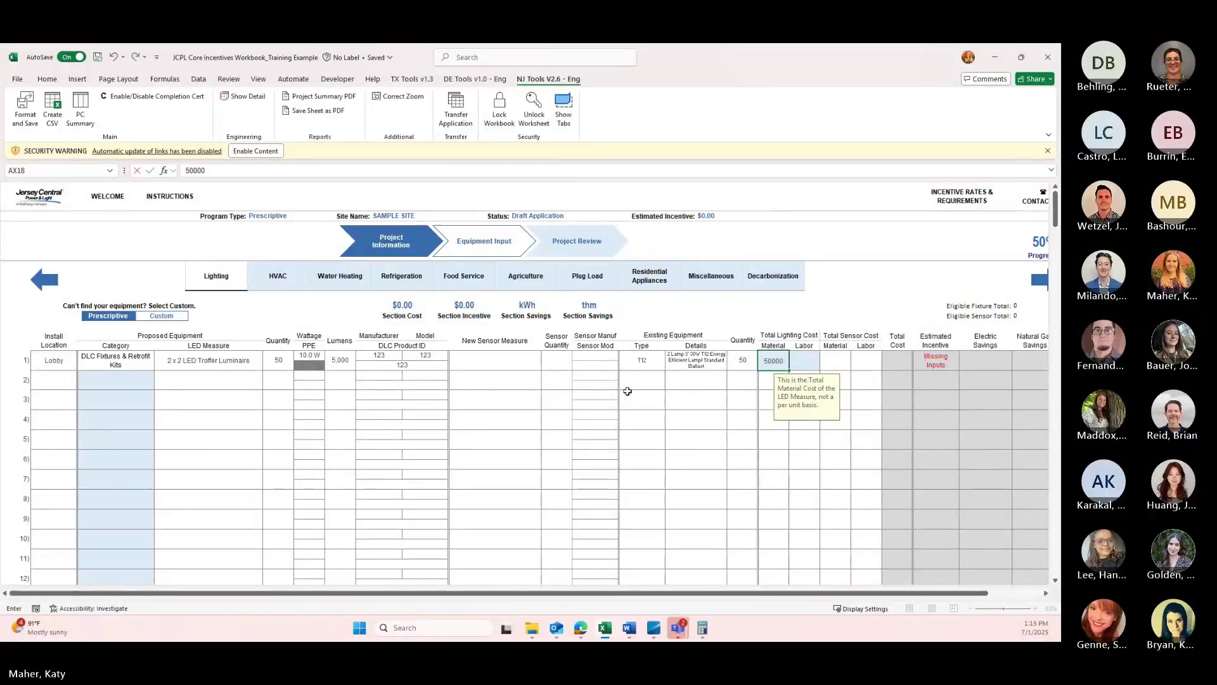
key(Tab)
text(5,0)
text(000)
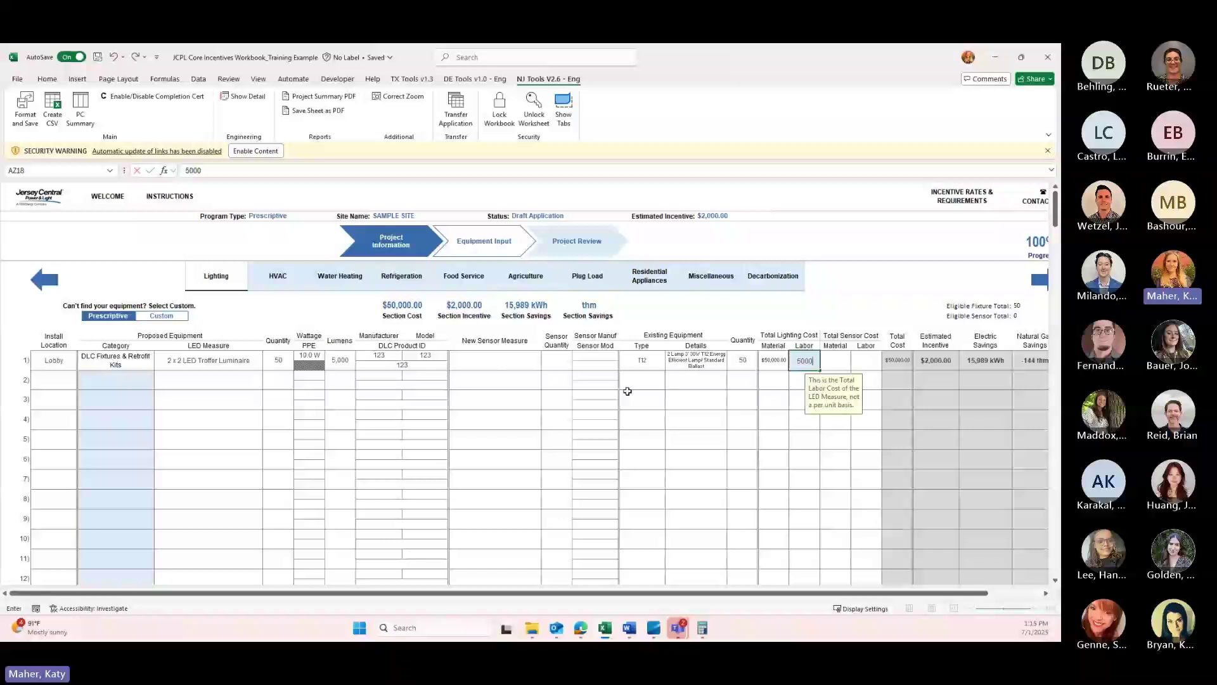
key(Return)
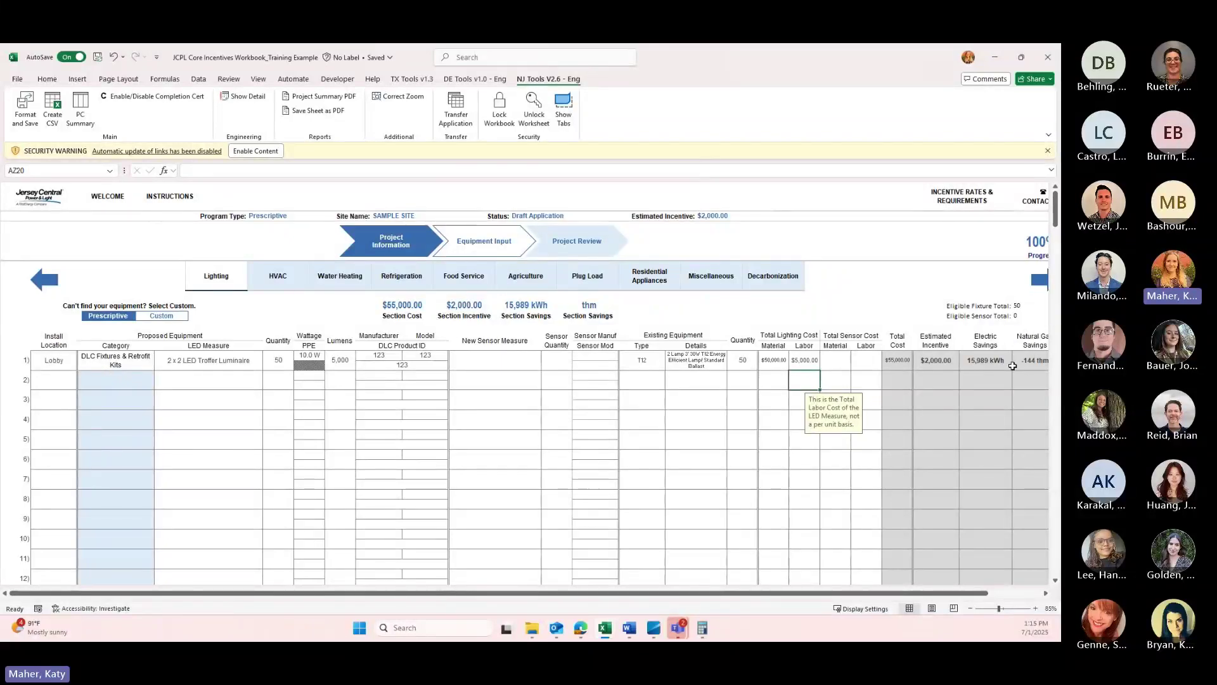
click(805, 361)
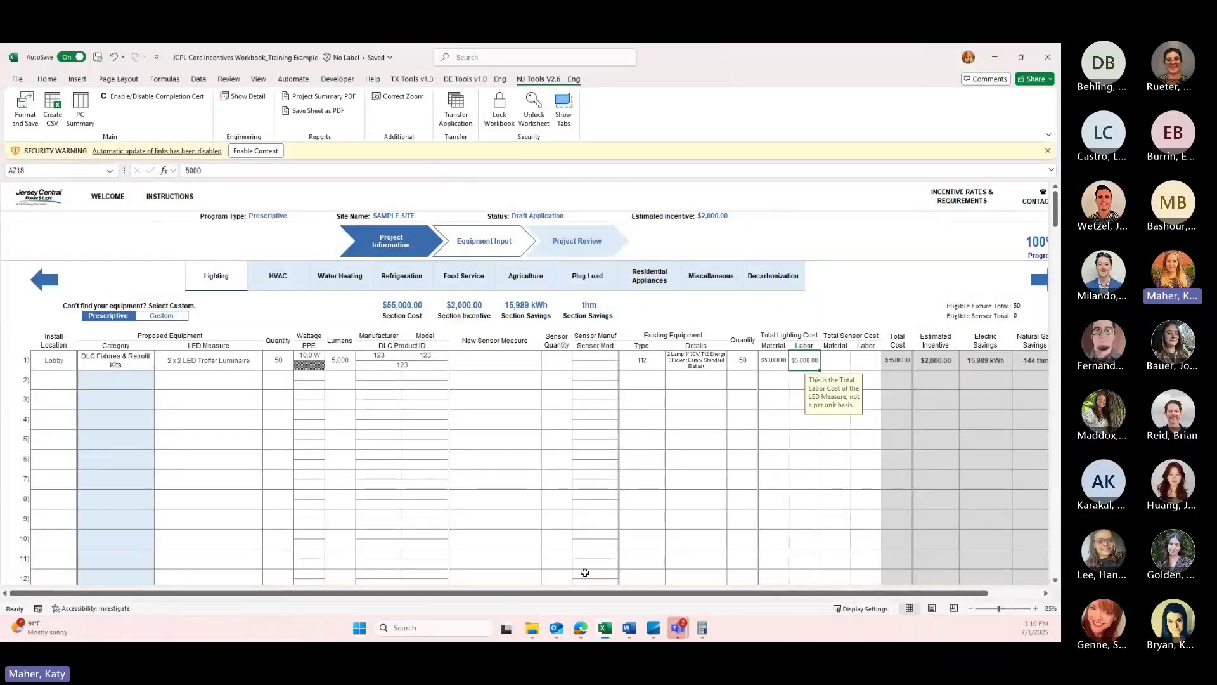
- Look up the 2×2 troffer luminaire incentive in the JCP&L Incentive Guide PDF in the browser, and return to the workbook
key(alt+Tab)
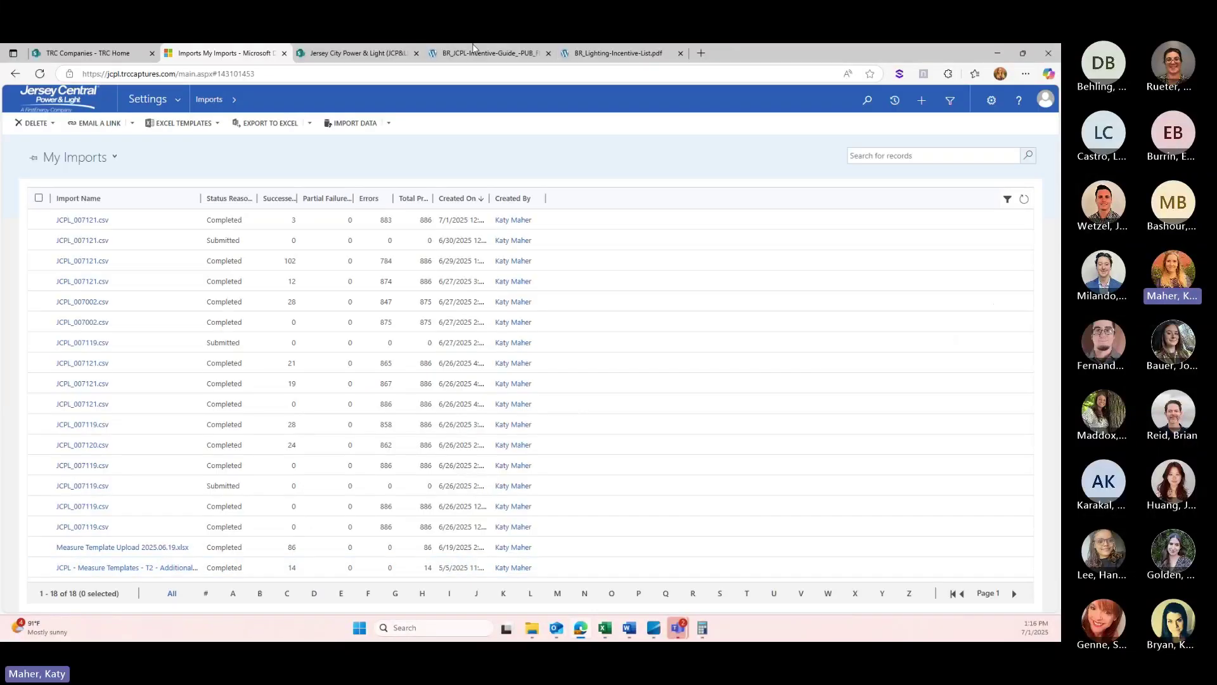
click(473, 51)
scroll(355, 336, up, 3)
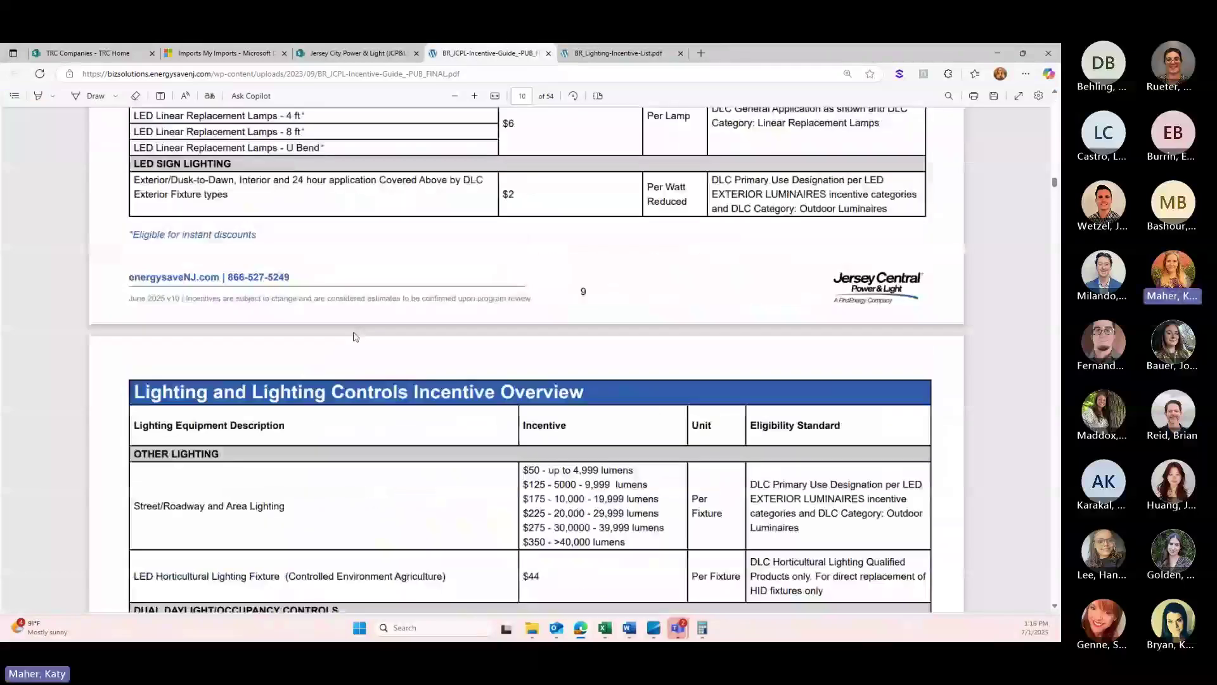
scroll(355, 337, up, 20)
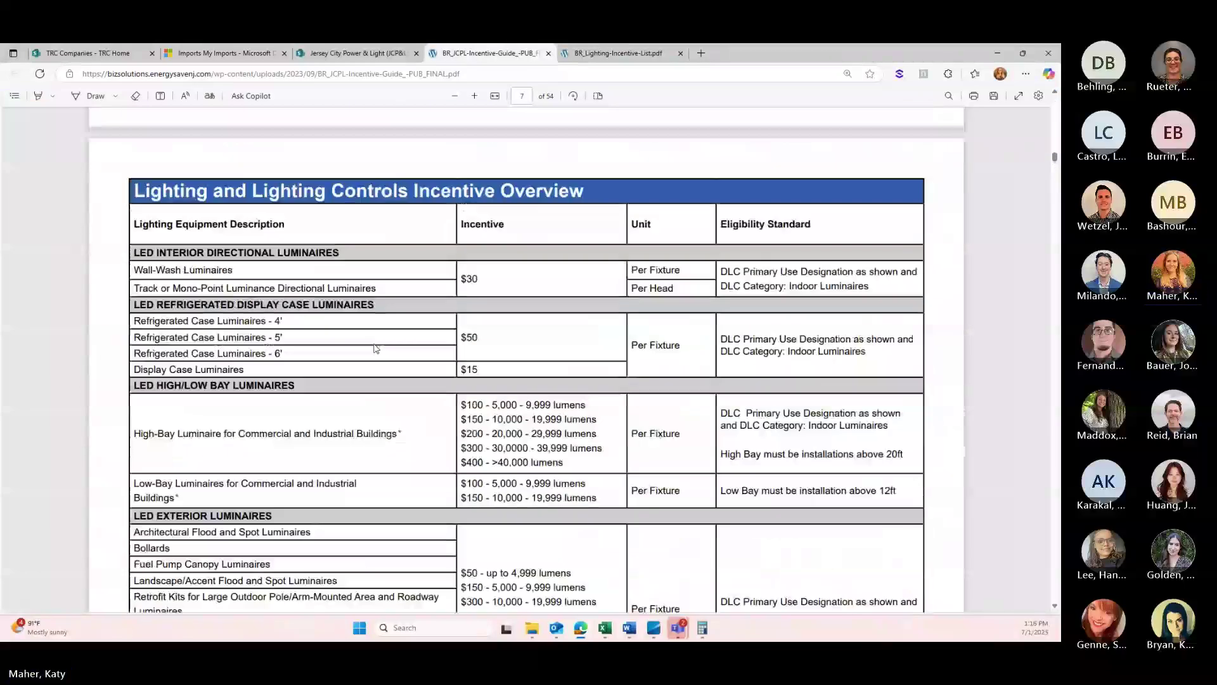
scroll(376, 349, up, 10)
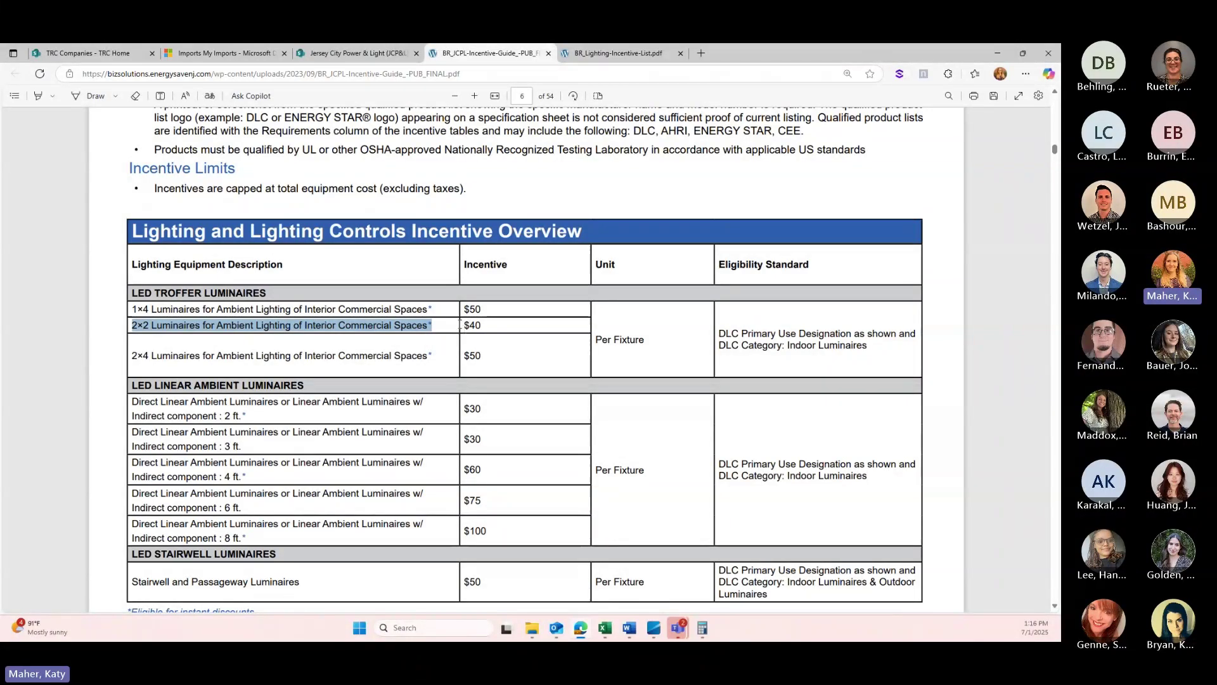
click(997, 54)
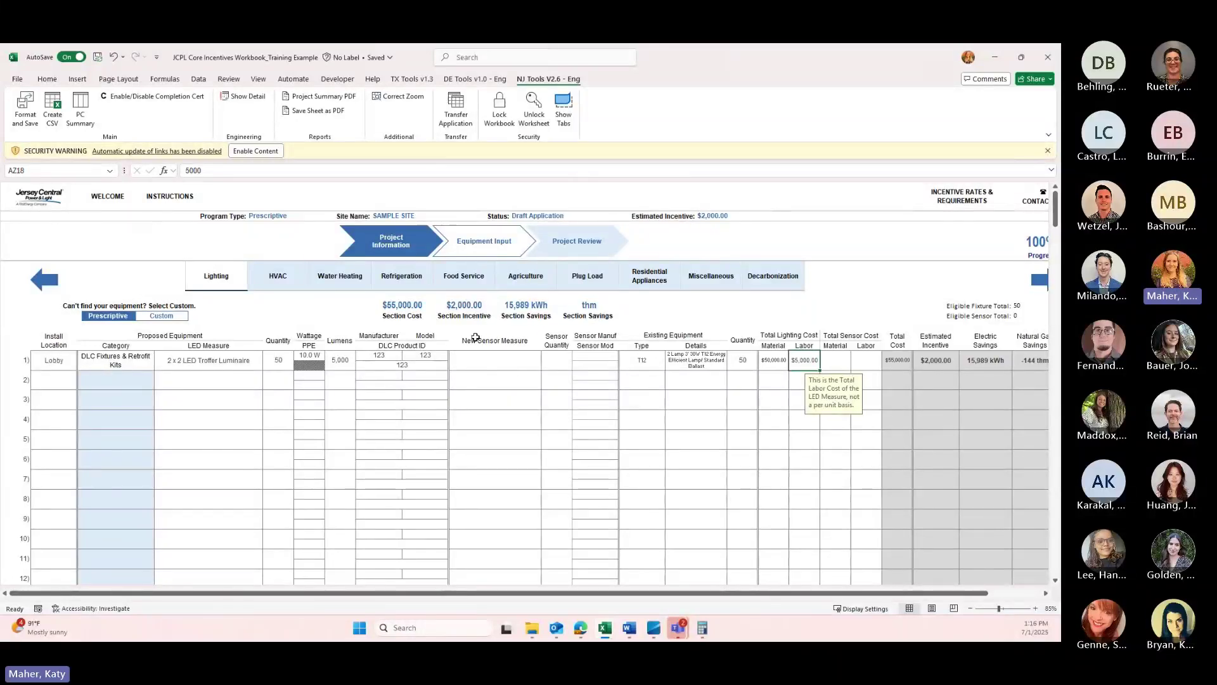
- Set the Lobby row's new sensor measure to Interior Occ/Vac Sensor – Switch/Wall/External Mounted, with a sensor quantity of 5
click(490, 362)
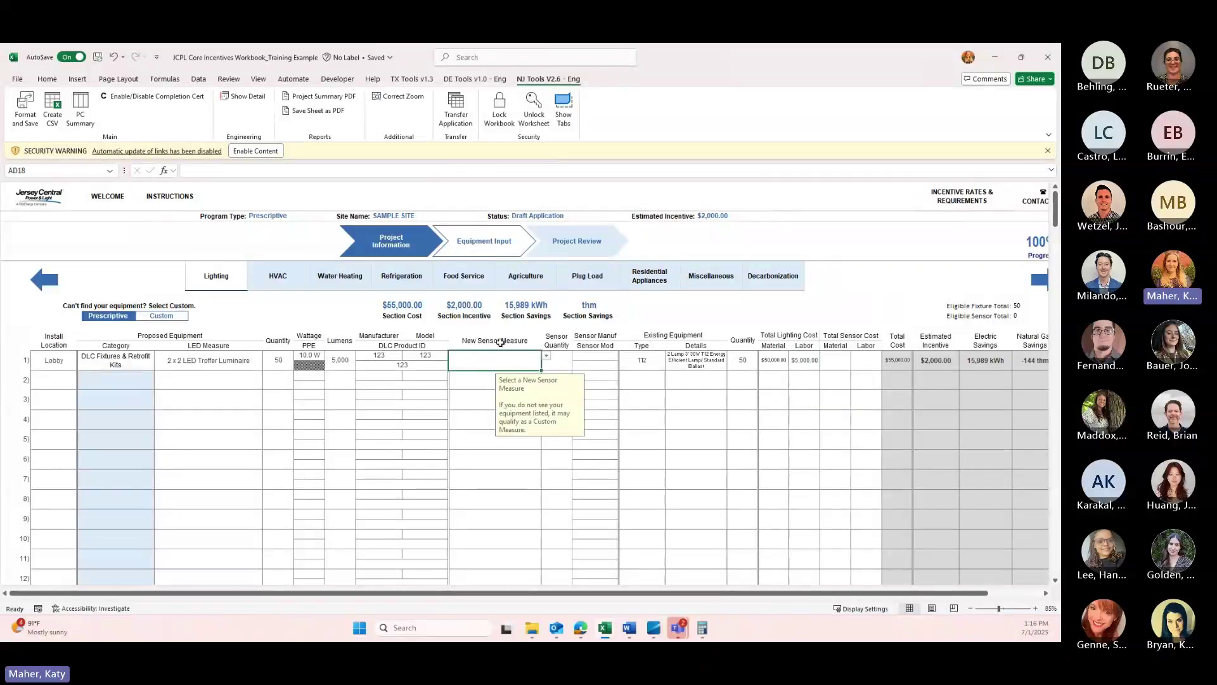
click(546, 356)
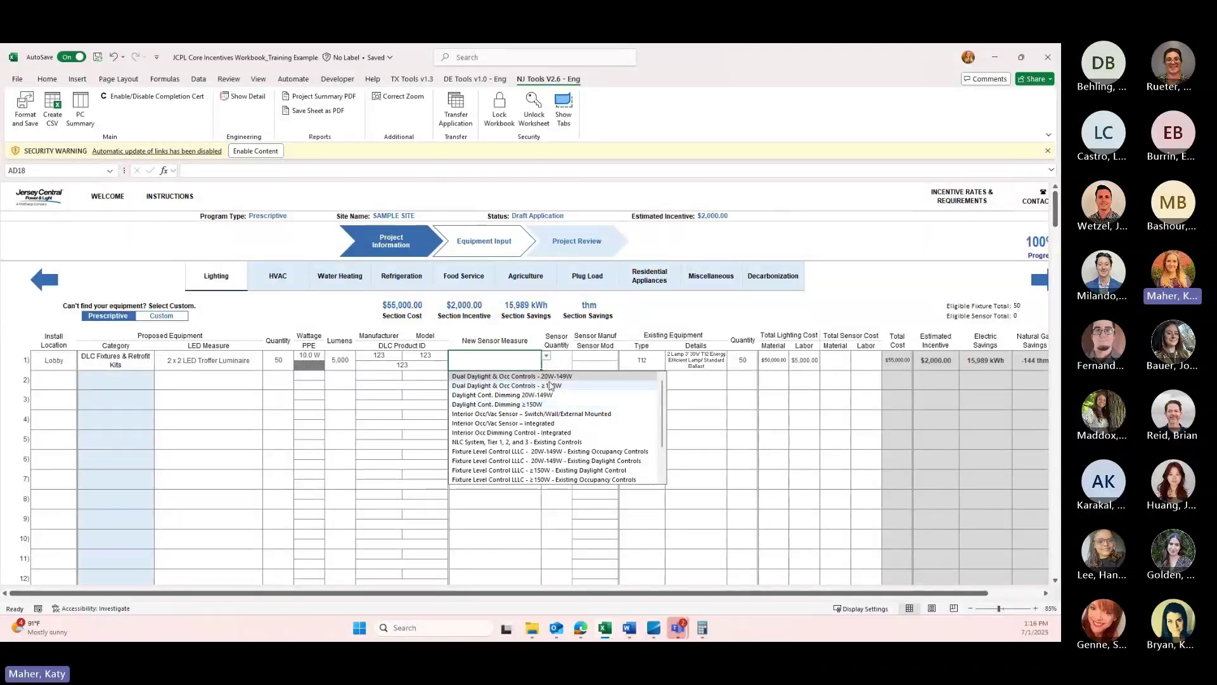
click(558, 415)
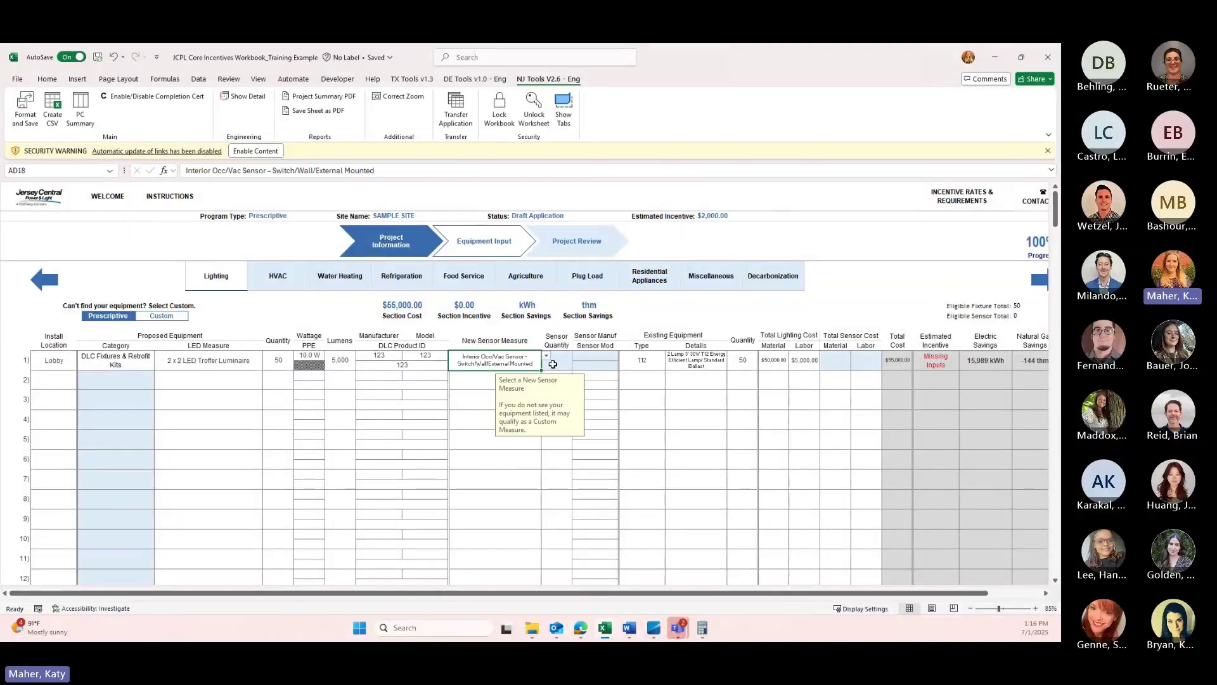
click(553, 364)
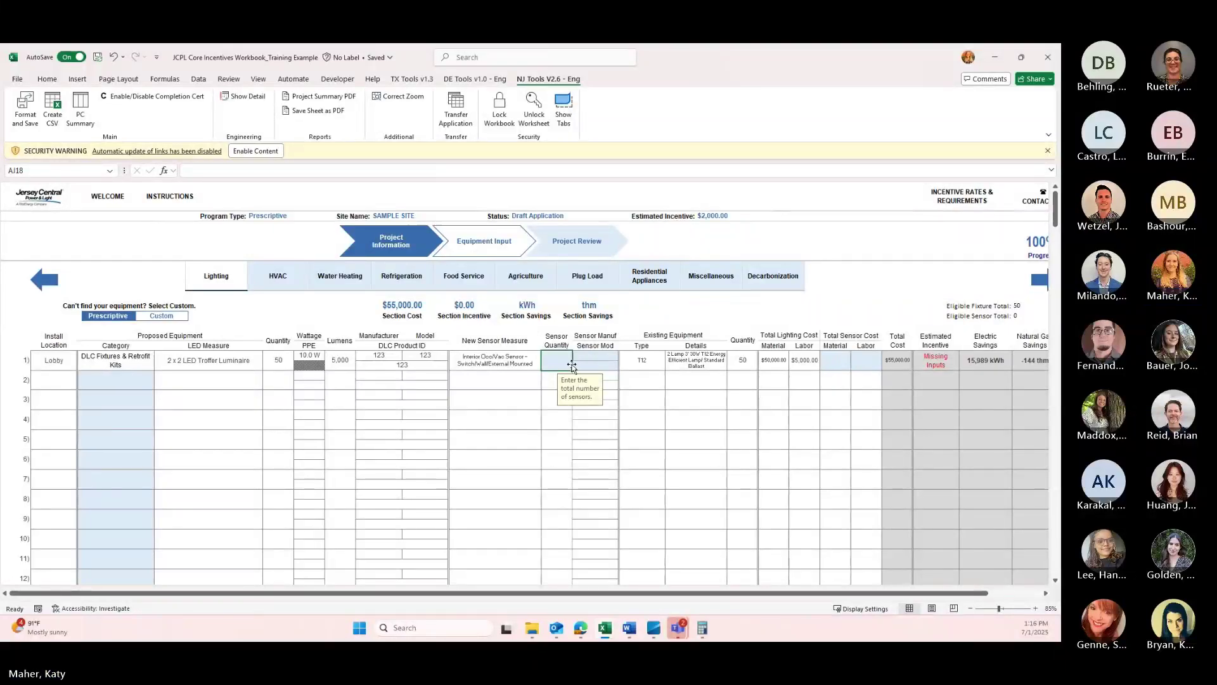
text(5)
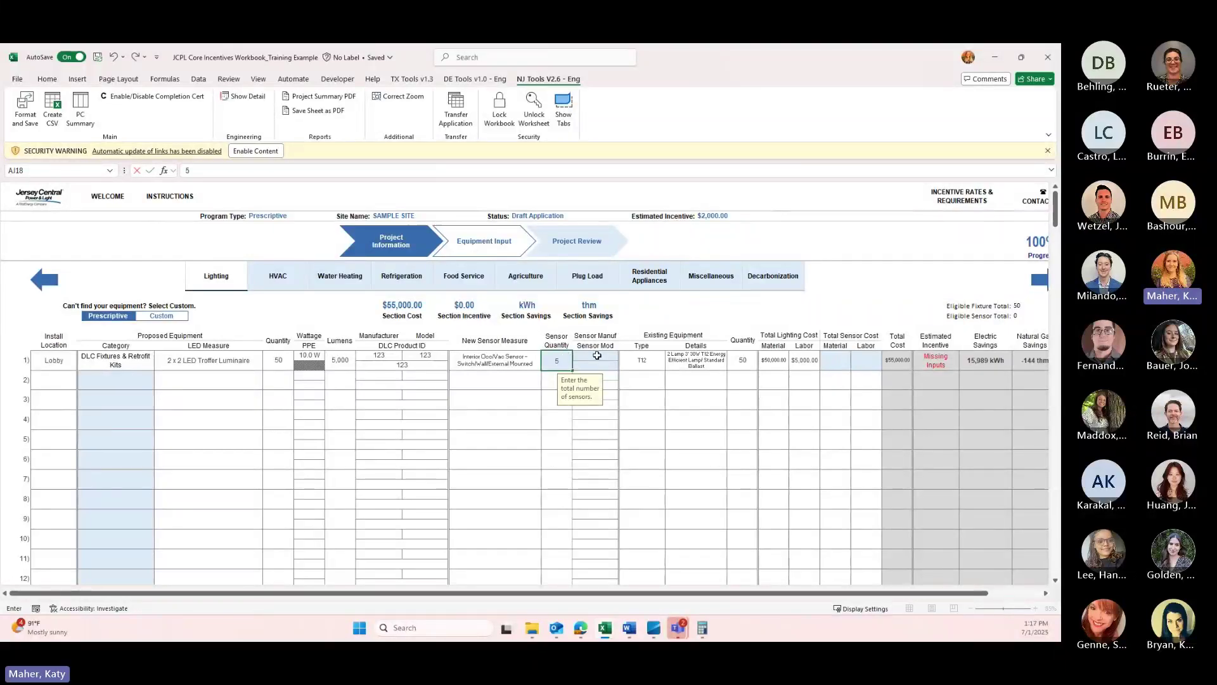
- Enter 123 as both the sensor manufacturer and the sensor model in the Lobby row
click(597, 356)
text(123)
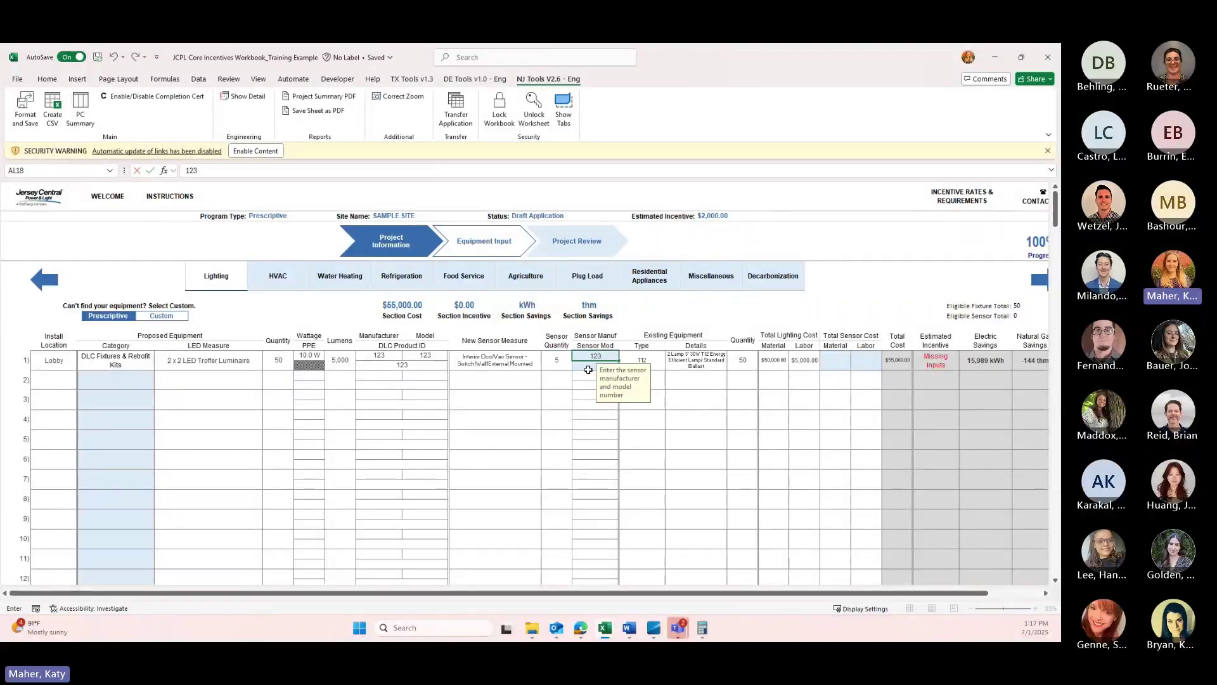
key(Return)
text(123)
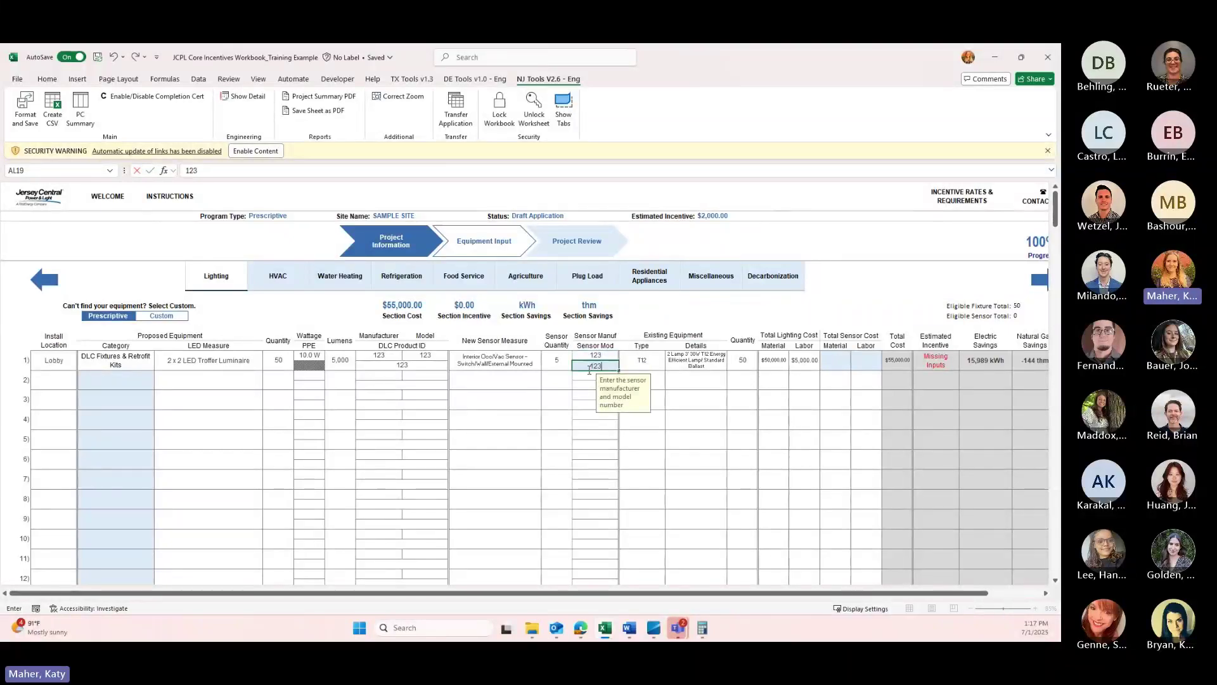
- Set the Lobby row's total sensor cost to 50000 for material and 5000 for labor
click(835, 359)
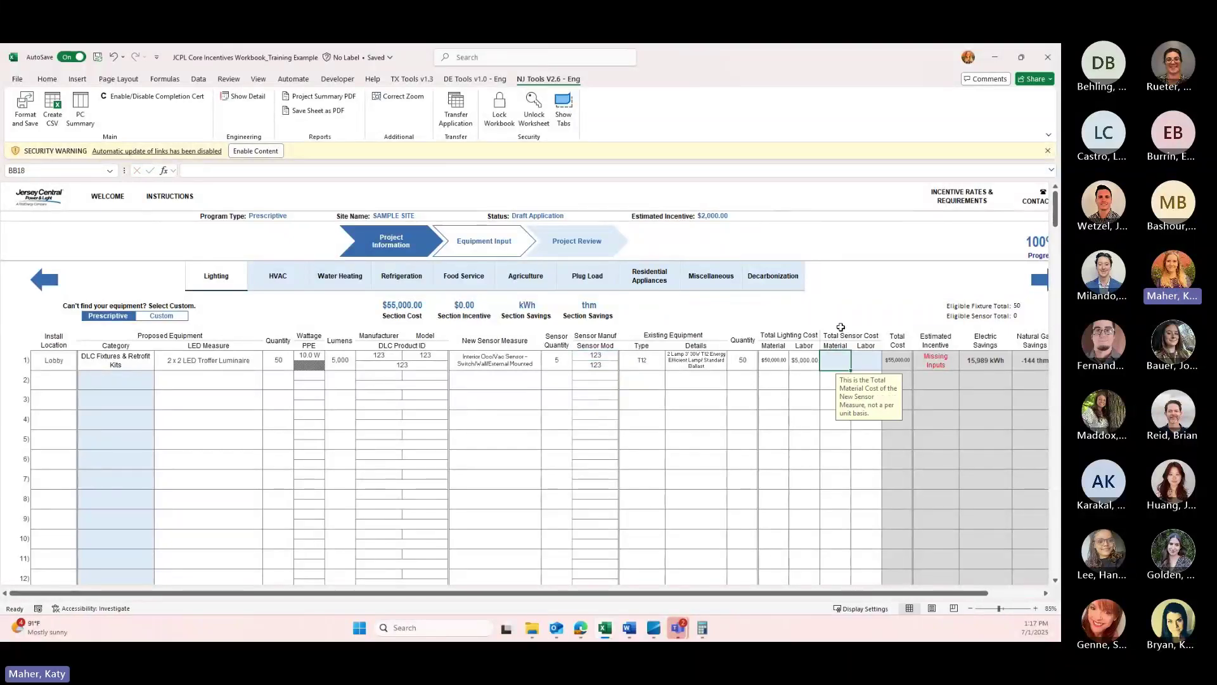
text(50000)
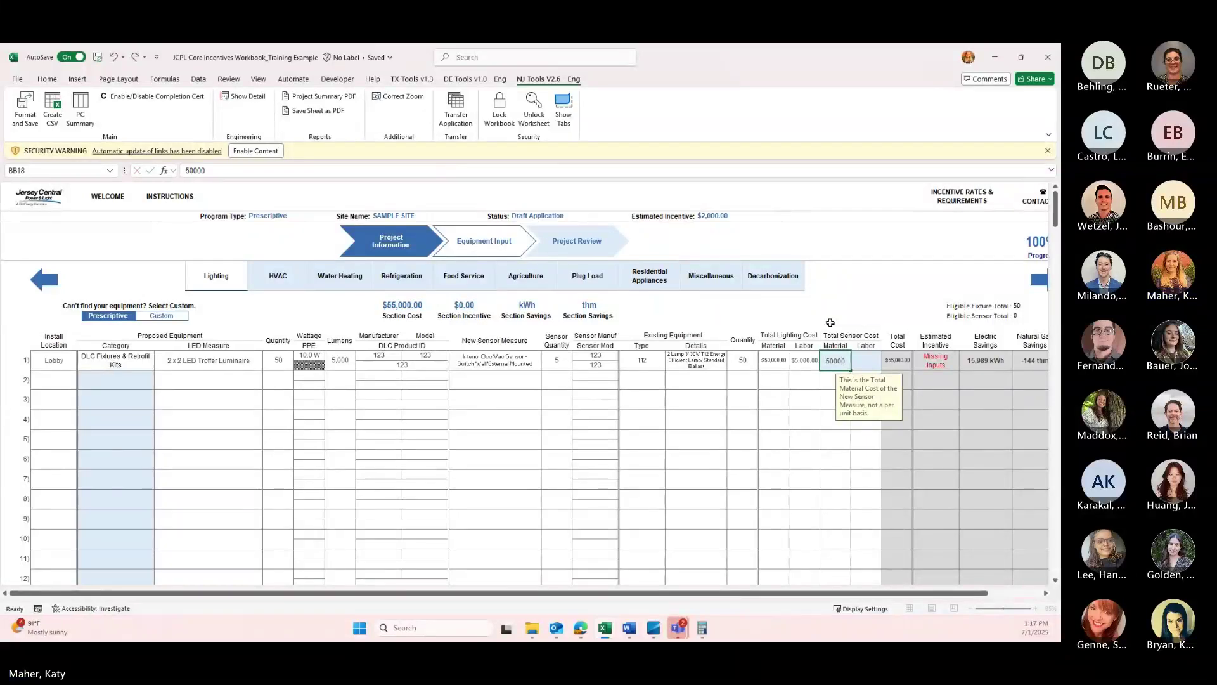
key(Tab)
text(5000)
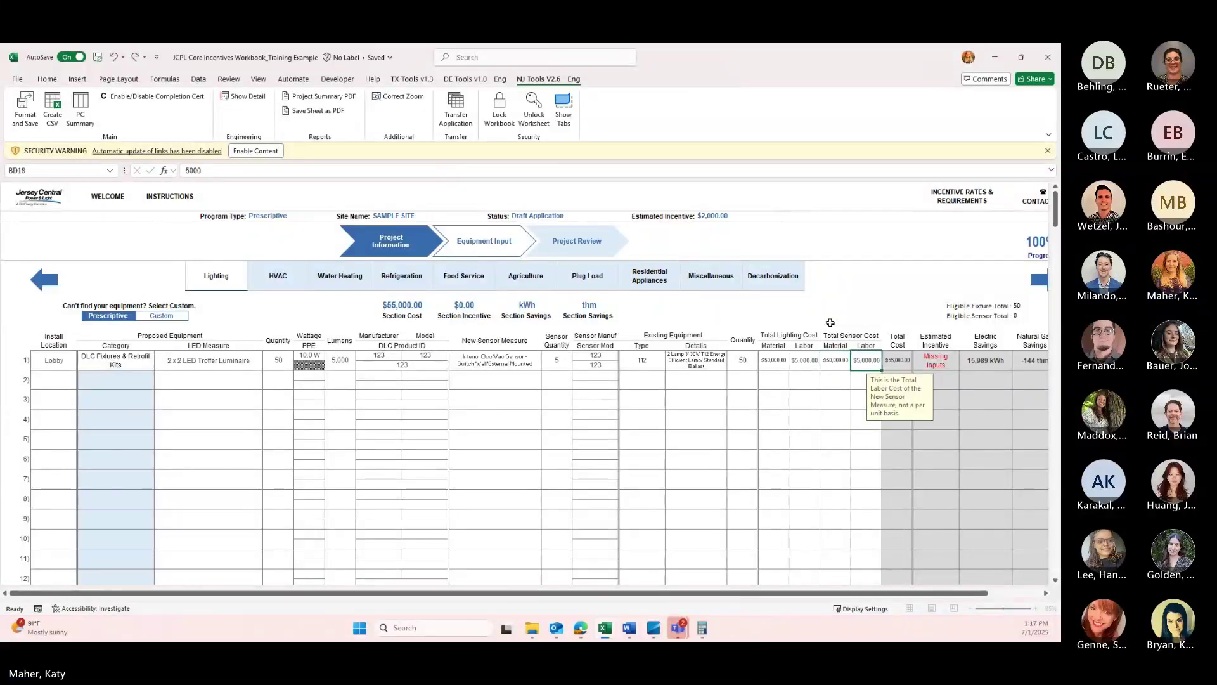
key(Return)
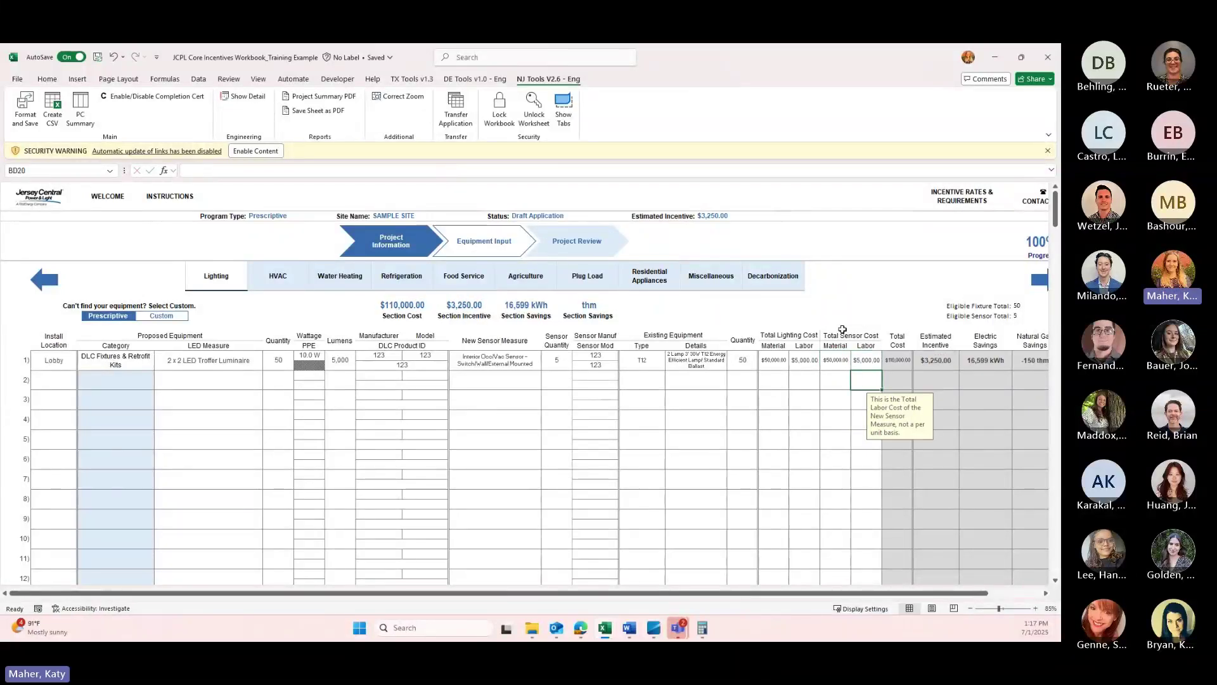
- Look up the occupancy/vacancy control incentives in the browser's JCP&L Incentive Guide, and return to the Excel workbook
click(580, 630)
scroll(432, 430, down, 10)
scroll(432, 429, down, 15)
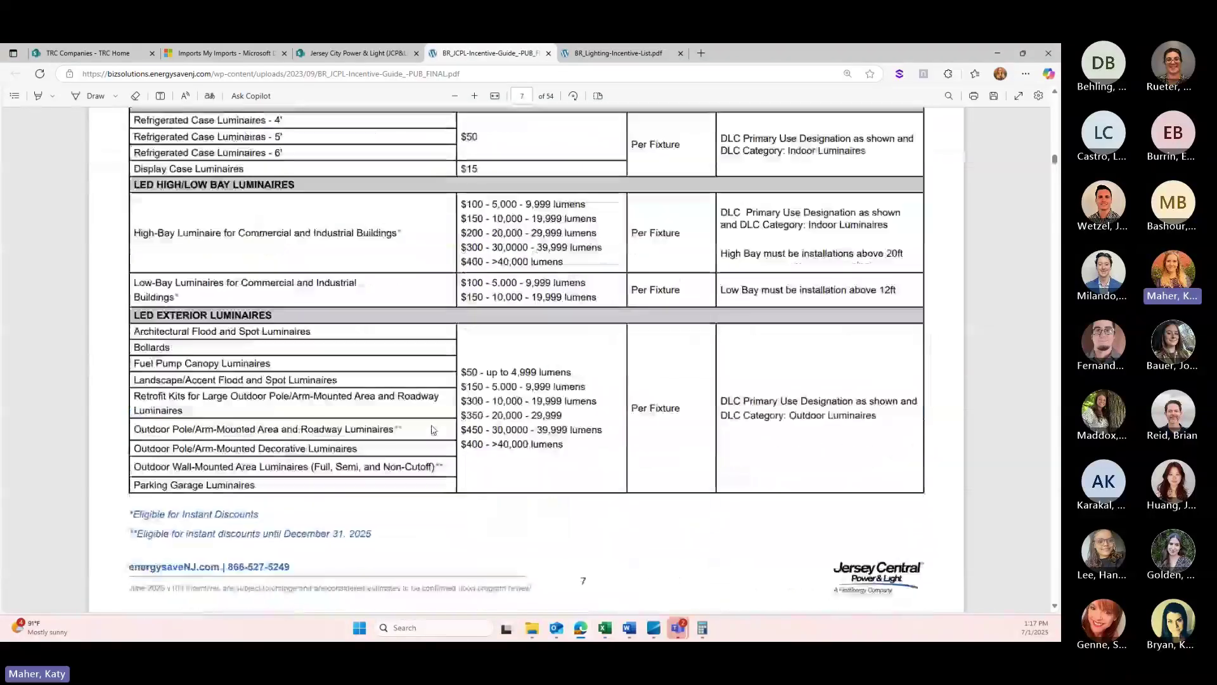
scroll(436, 430, down, 15)
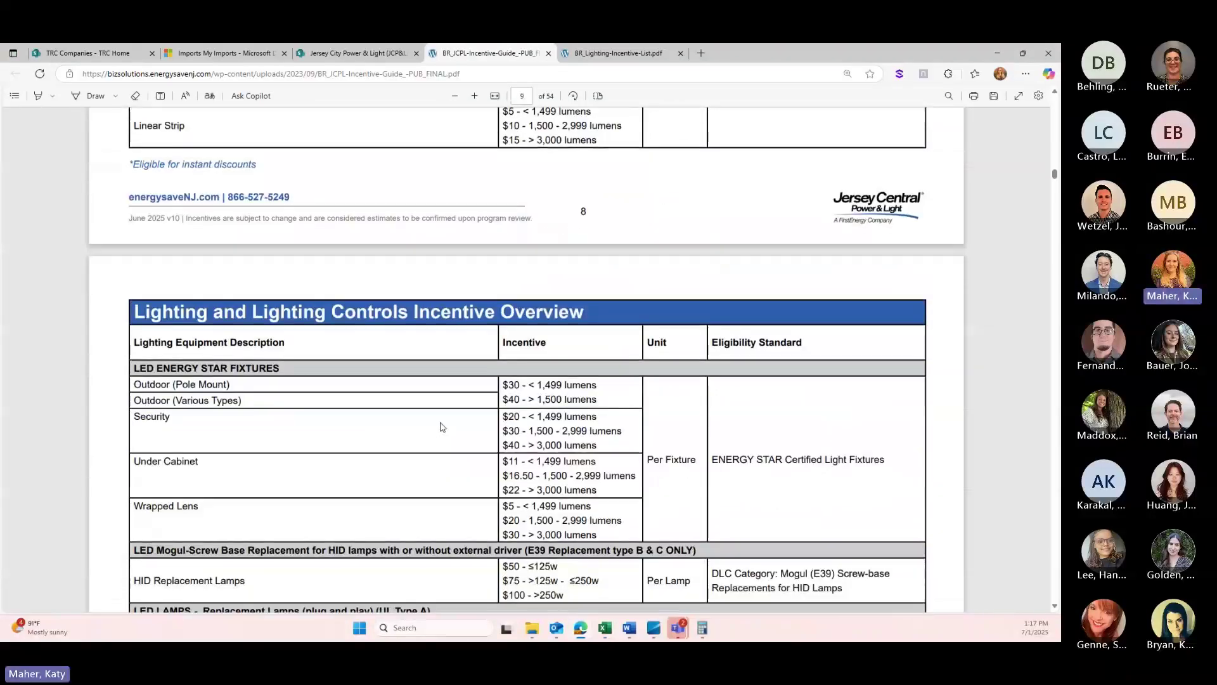
scroll(444, 425, down, 5)
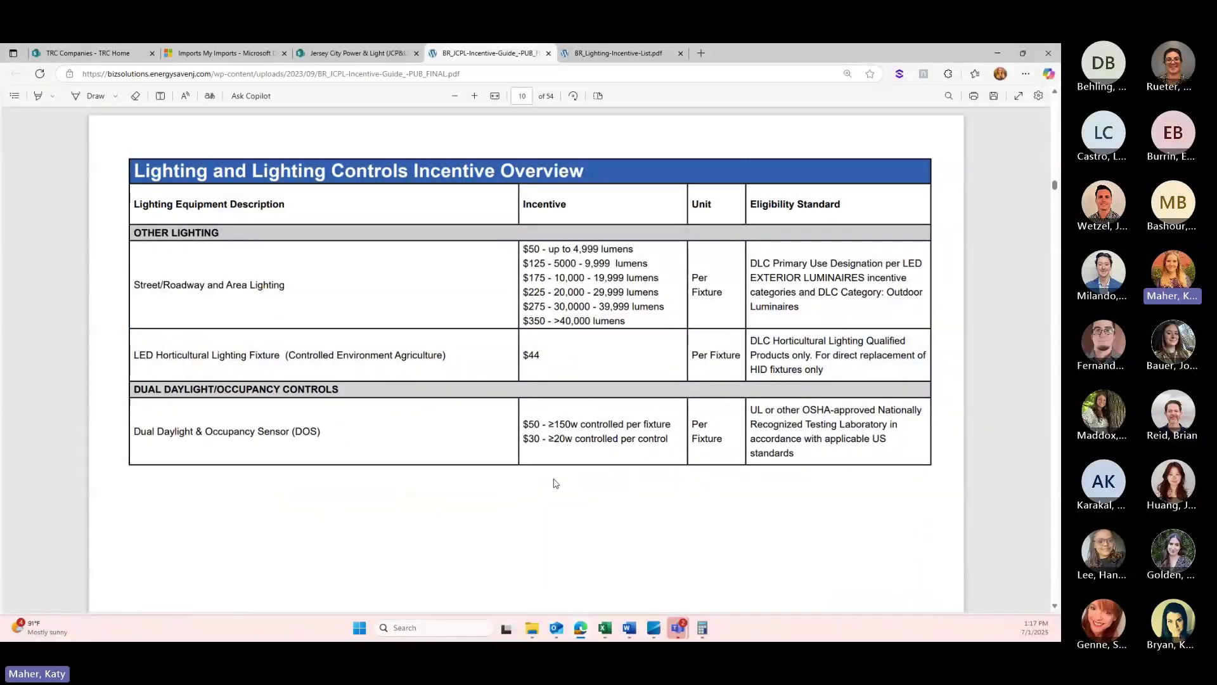
scroll(463, 483, down, 10)
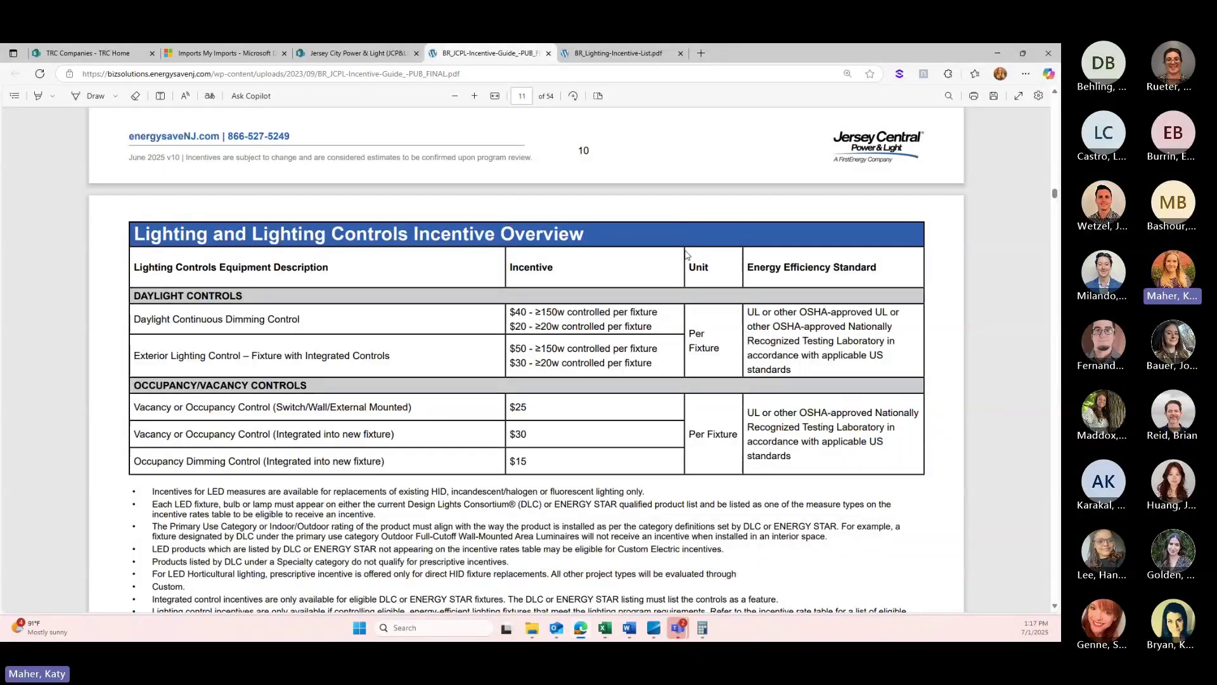
click(996, 55)
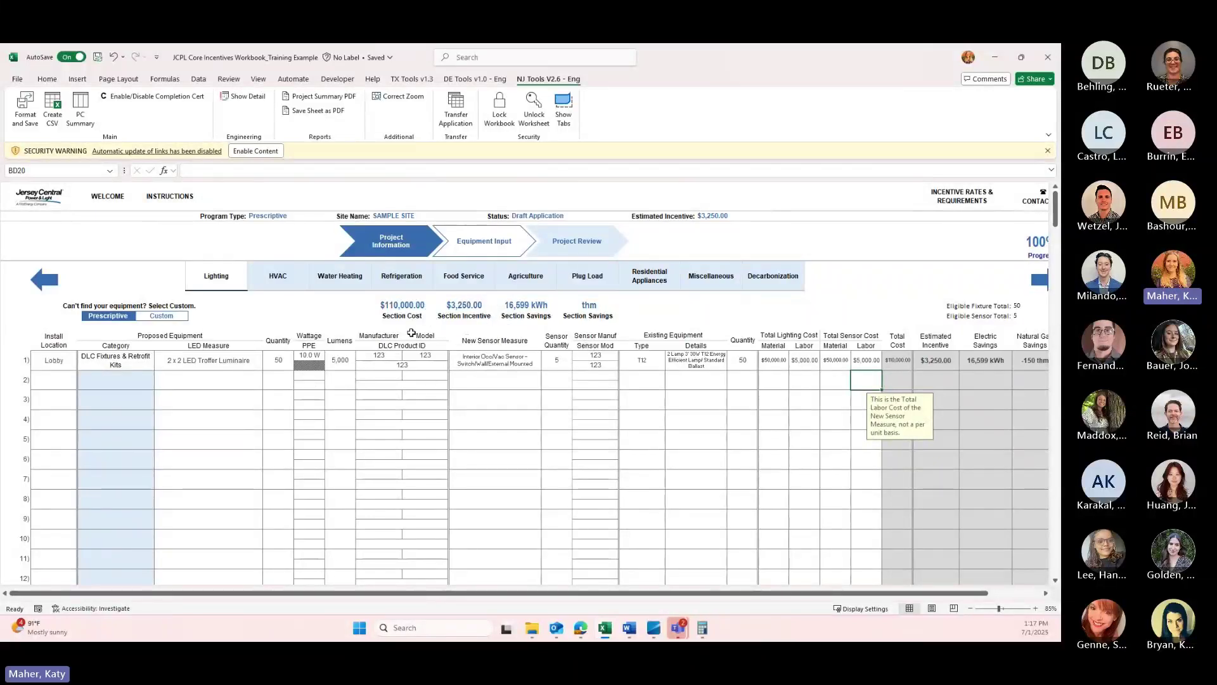
- Open the HVAC equipment section and set the first row's proposed measure category to PTHP
click(278, 287)
click(142, 374)
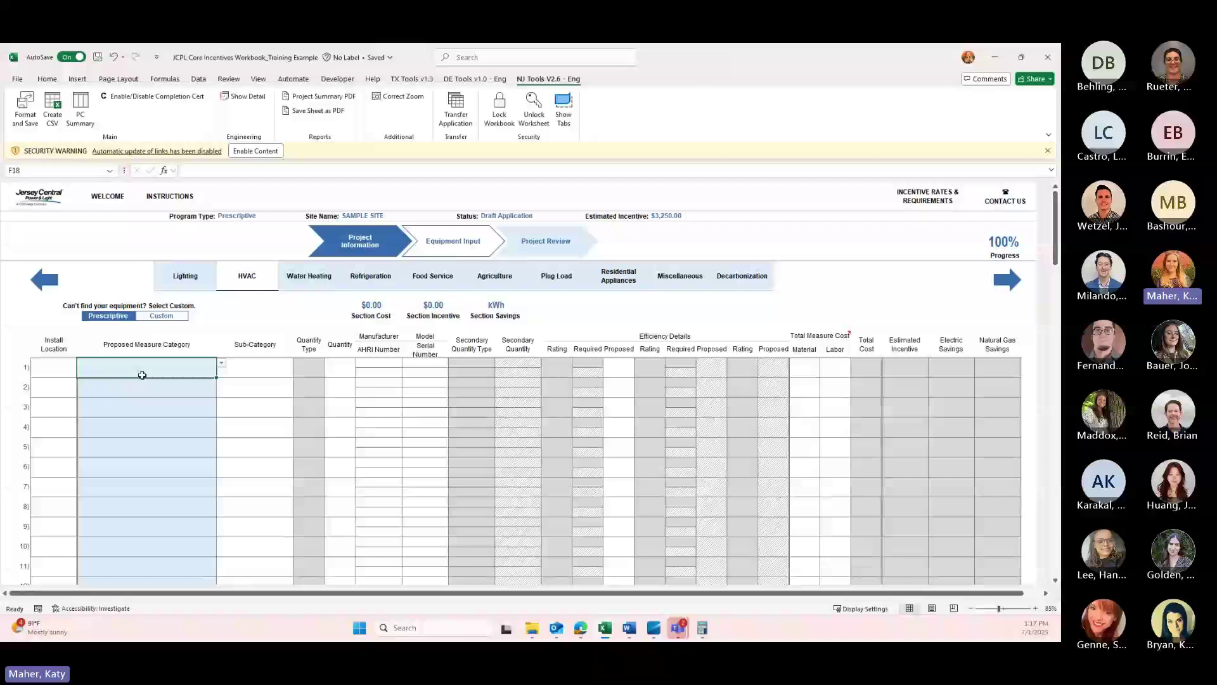
click(223, 365)
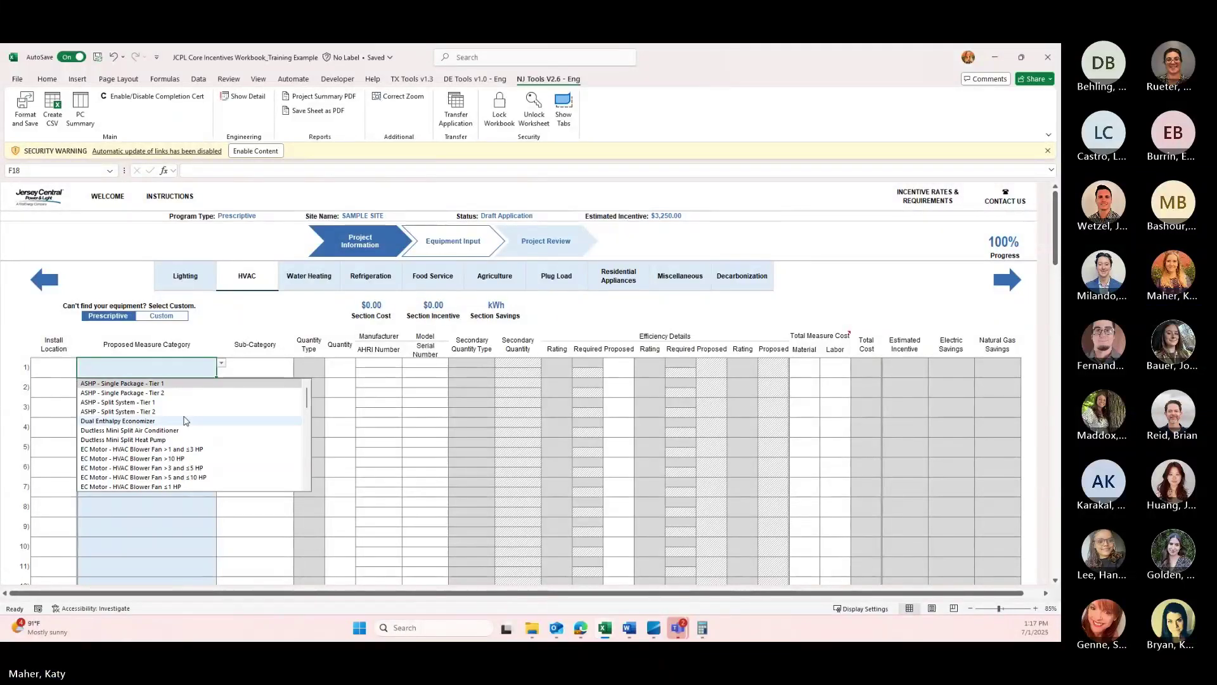
scroll(184, 420, down, 6)
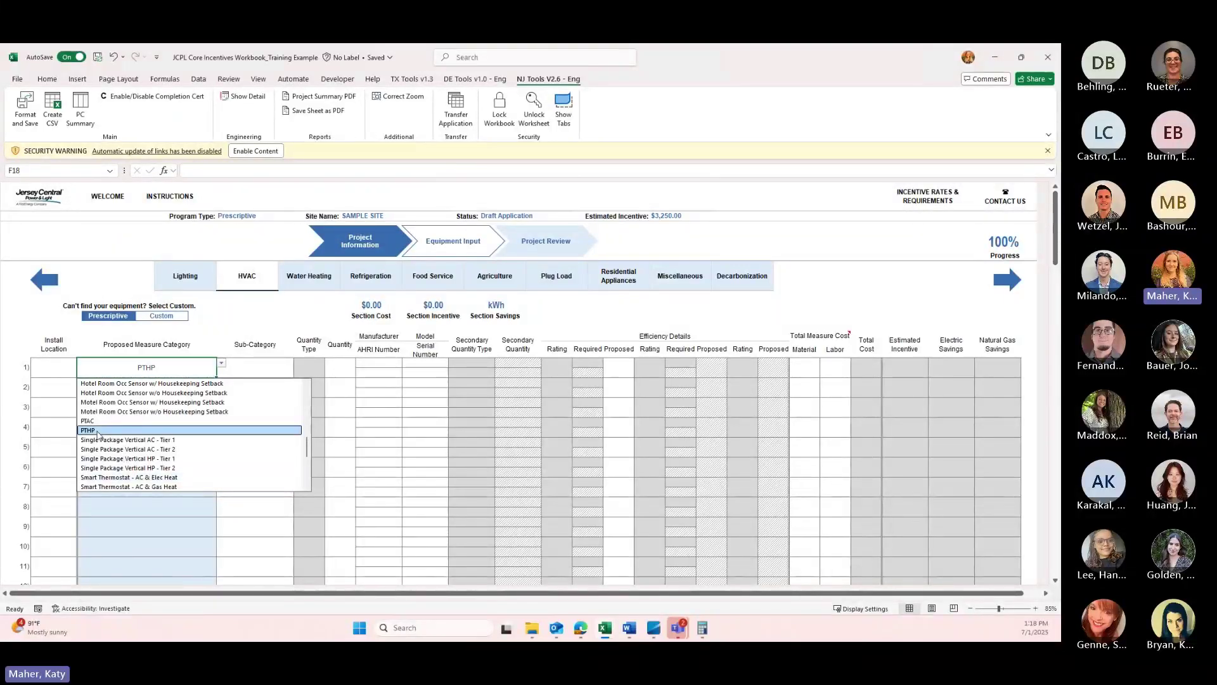
click(95, 430)
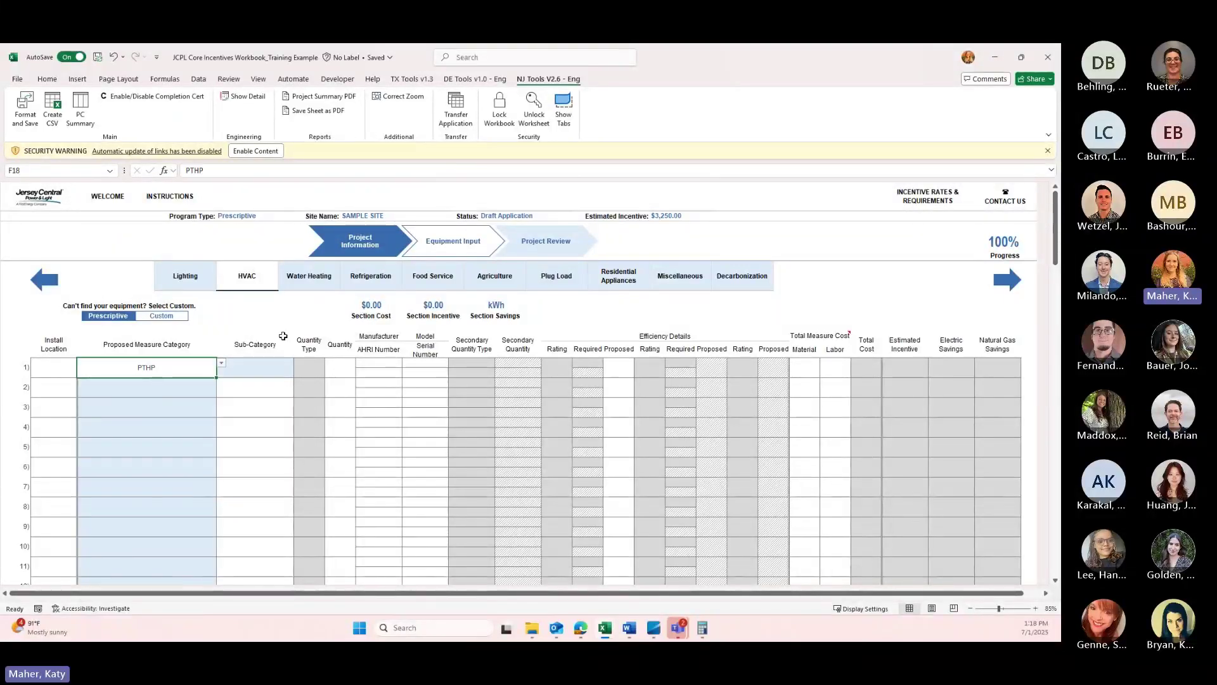
- Set the PTHP row's sub-category to Standard Size ≥ 7,000 Btu/h and ≤ 15,000 Btu/h
click(264, 366)
click(301, 362)
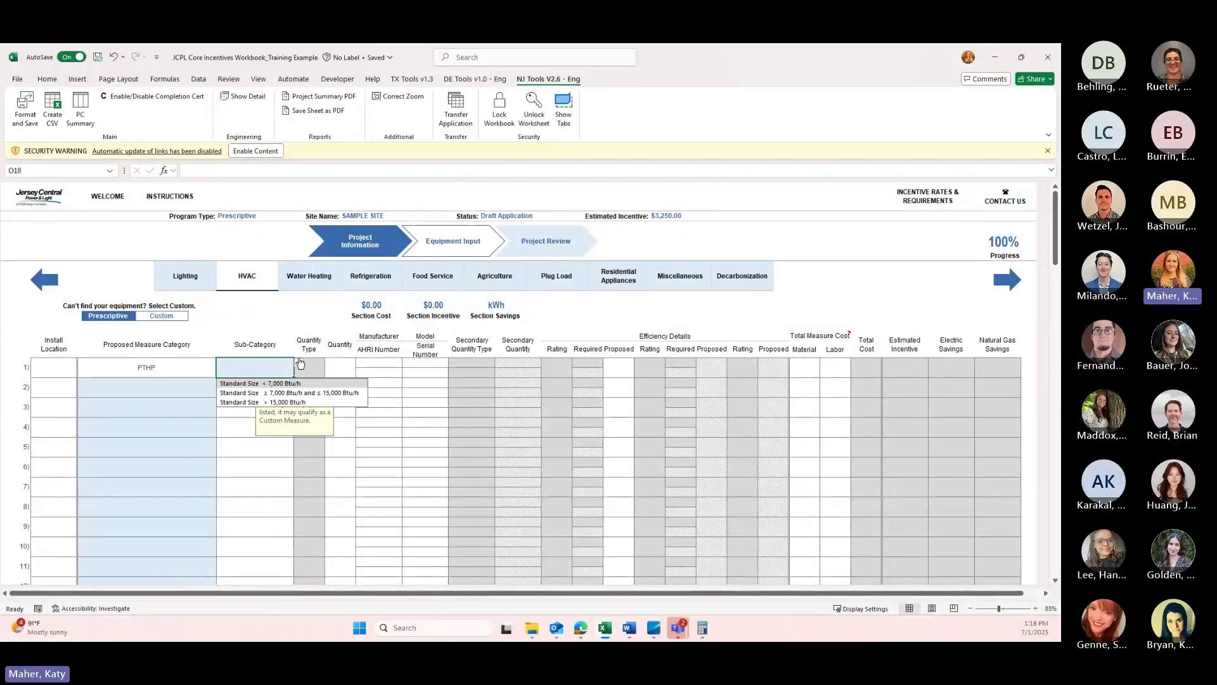
click(307, 393)
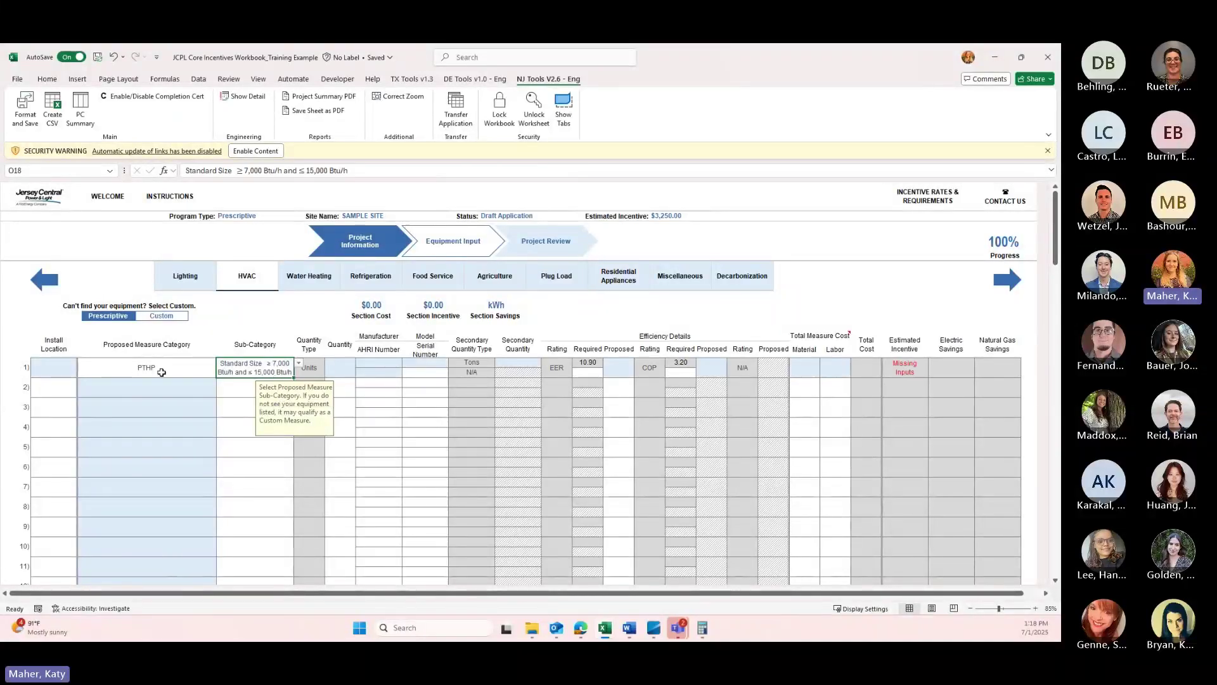
- Set the PTHP row's install location to Guest Rooms and its quantity to 100 units
click(58, 384)
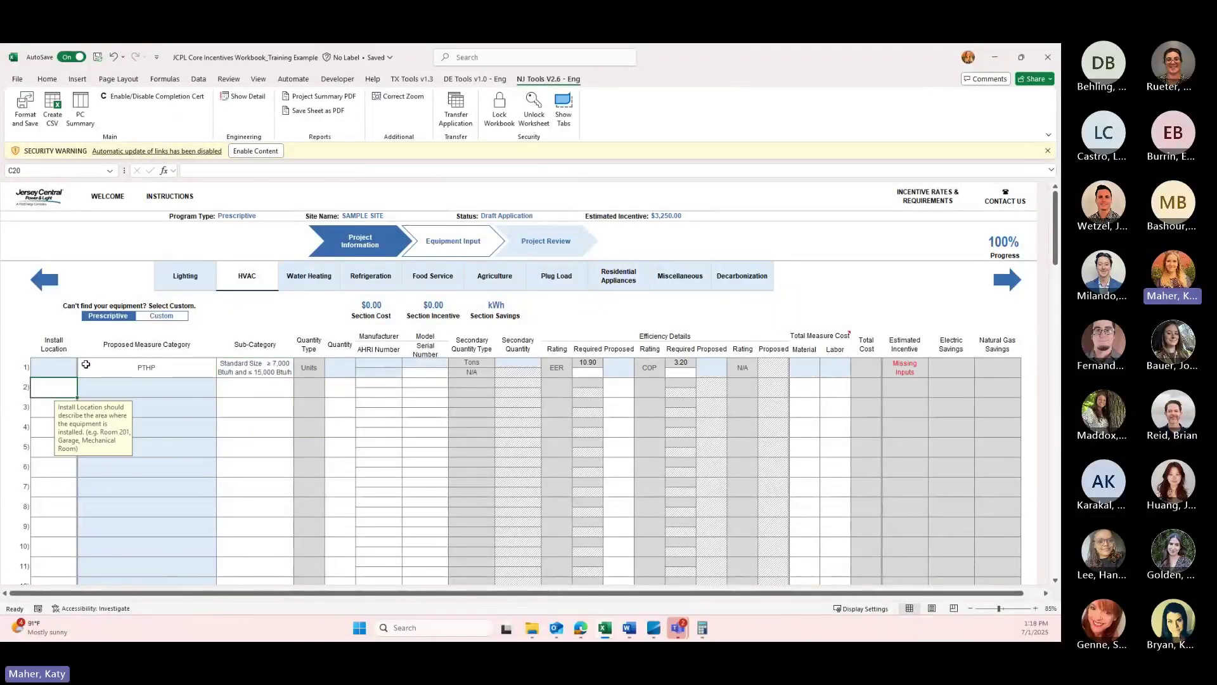
key(Up)
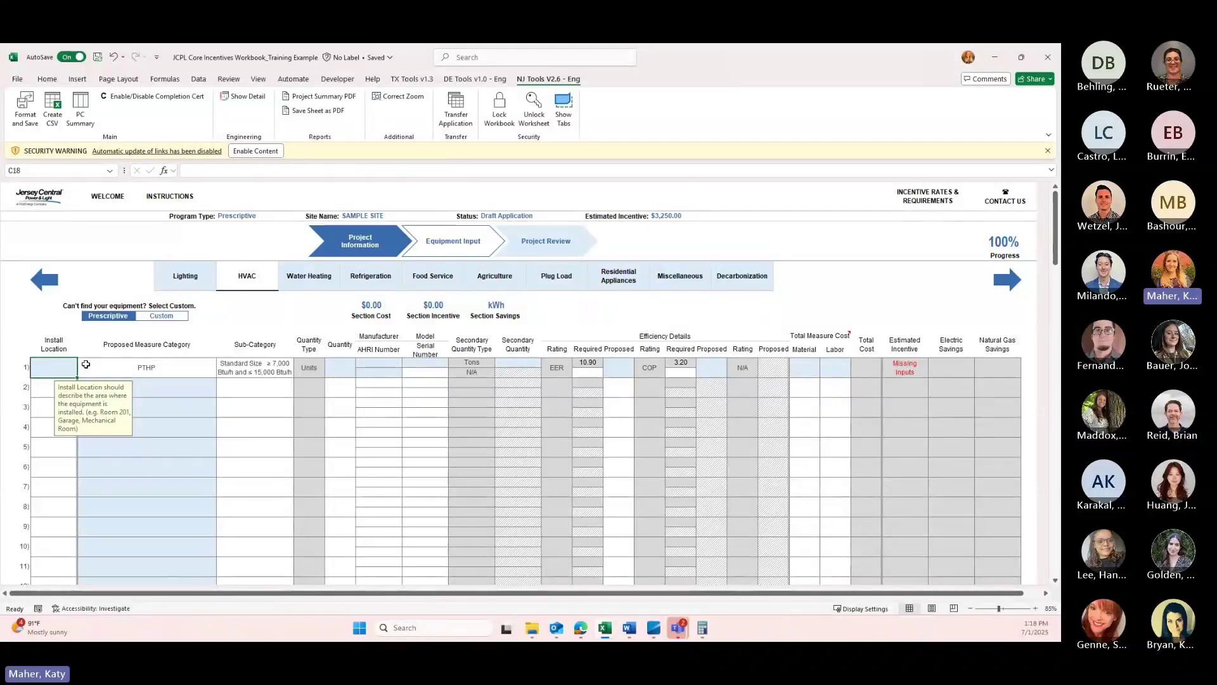
text(Guest Rooms)
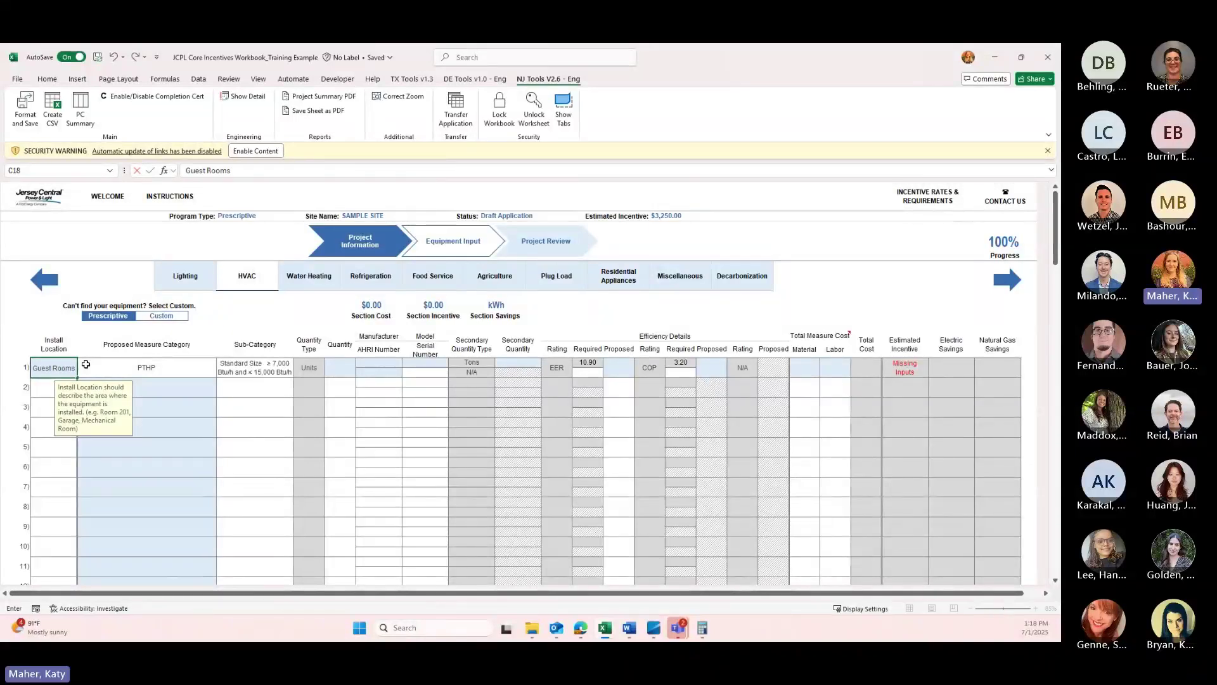
click(350, 370)
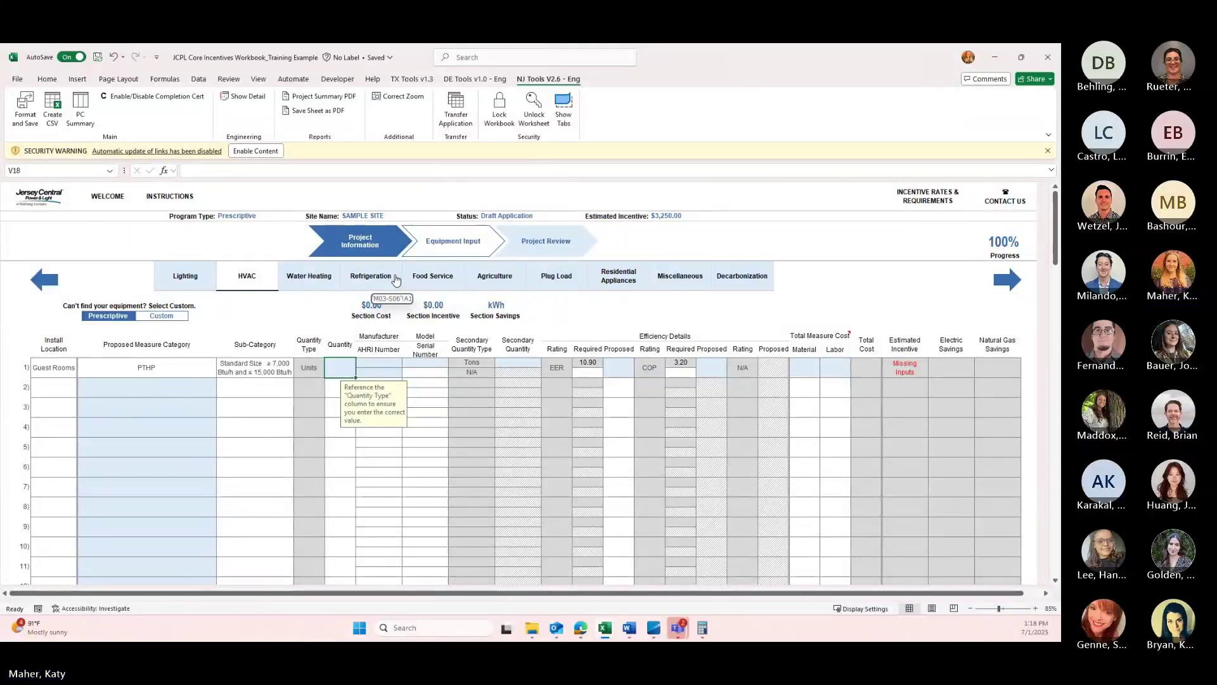
text(100)
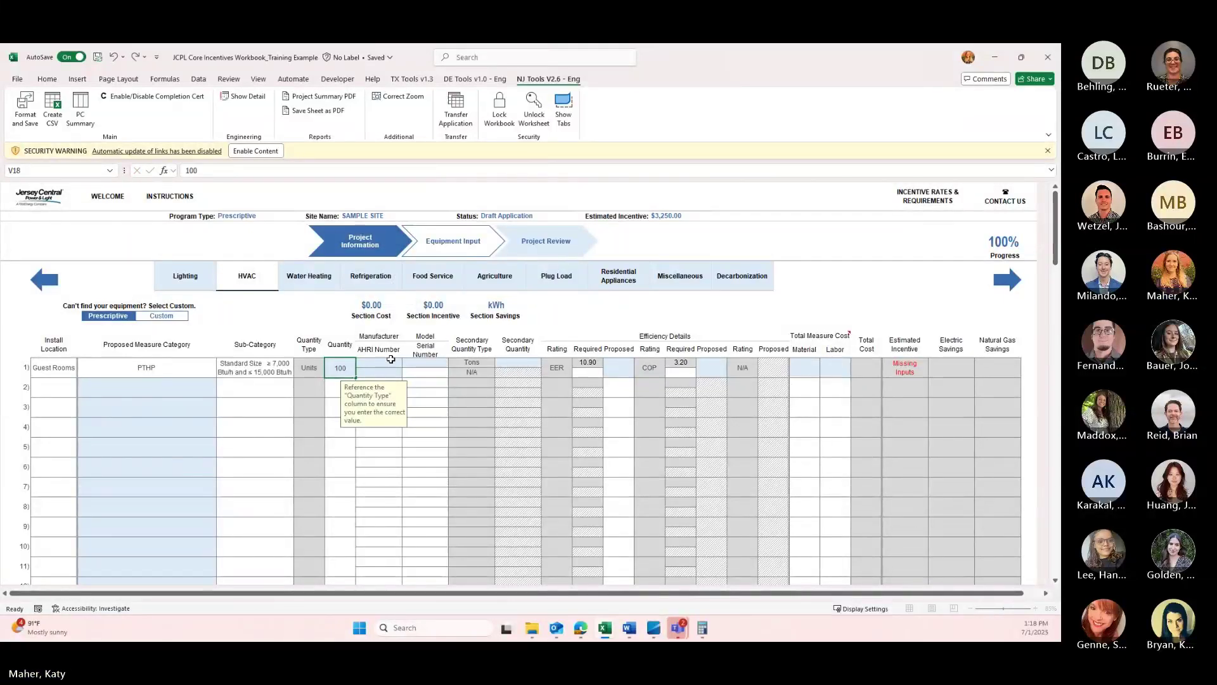
key(Tab)
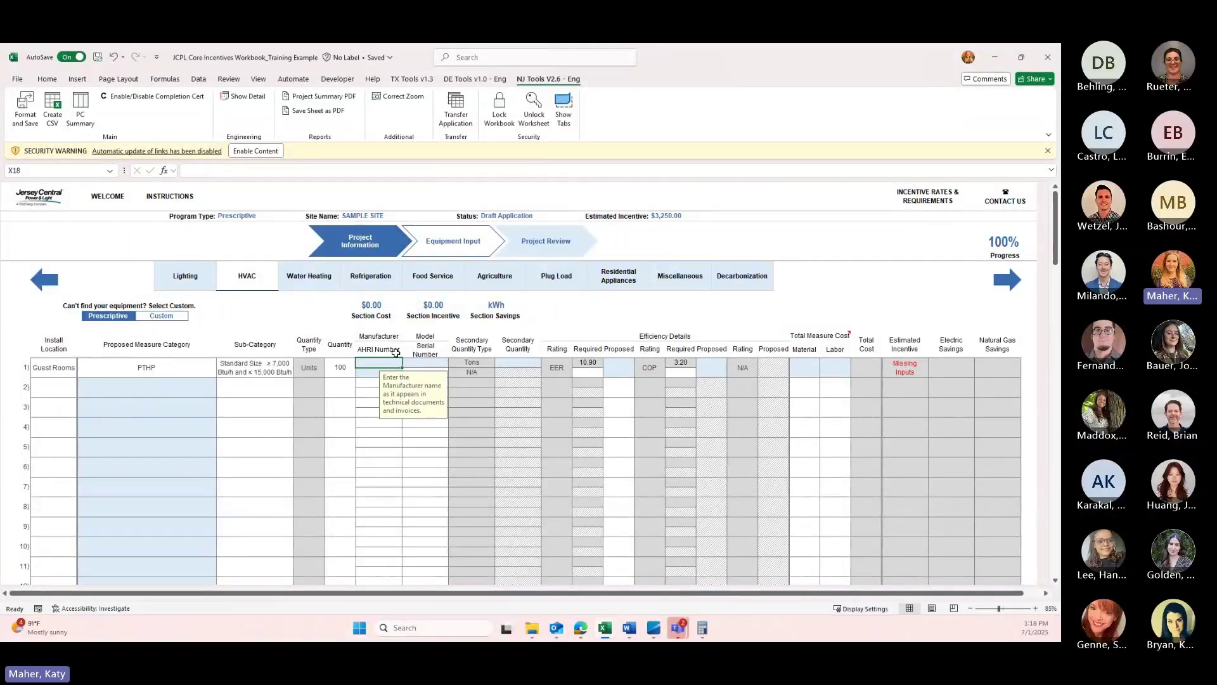
- Fill in the PTHP row's equipment identification with manufacturer 1234, model 123 and AHRI number 123456
text(1234)
key(Tab)
text(123)
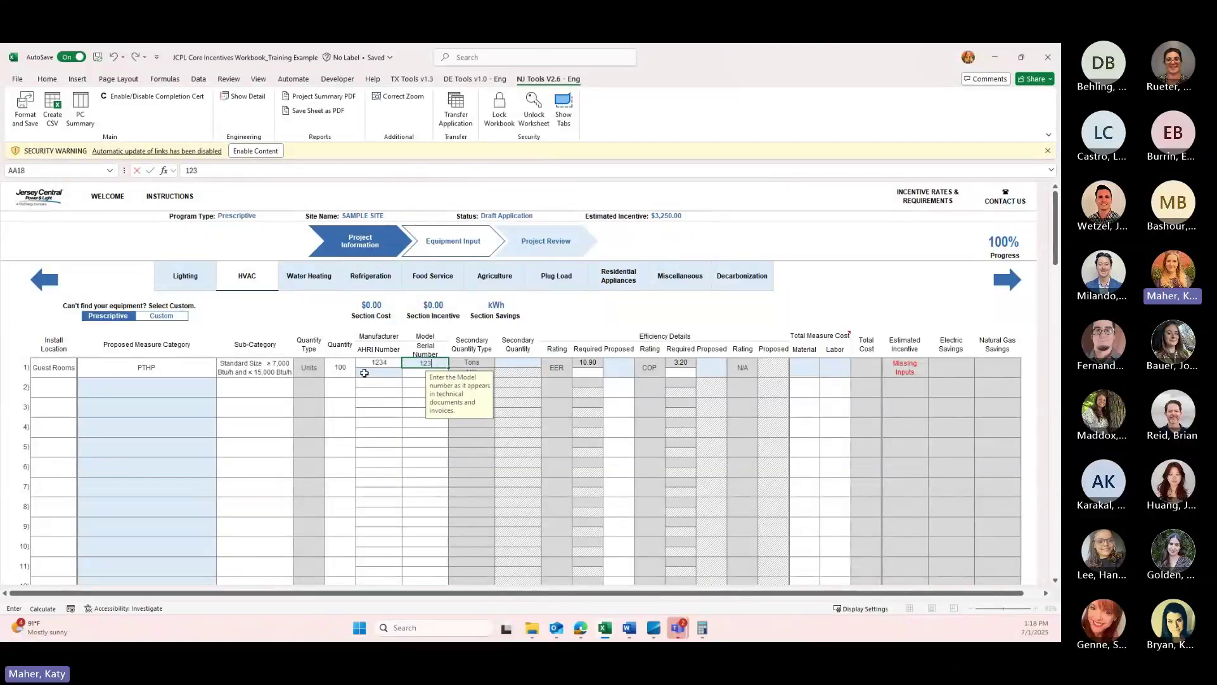
click(365, 373)
text(12345)
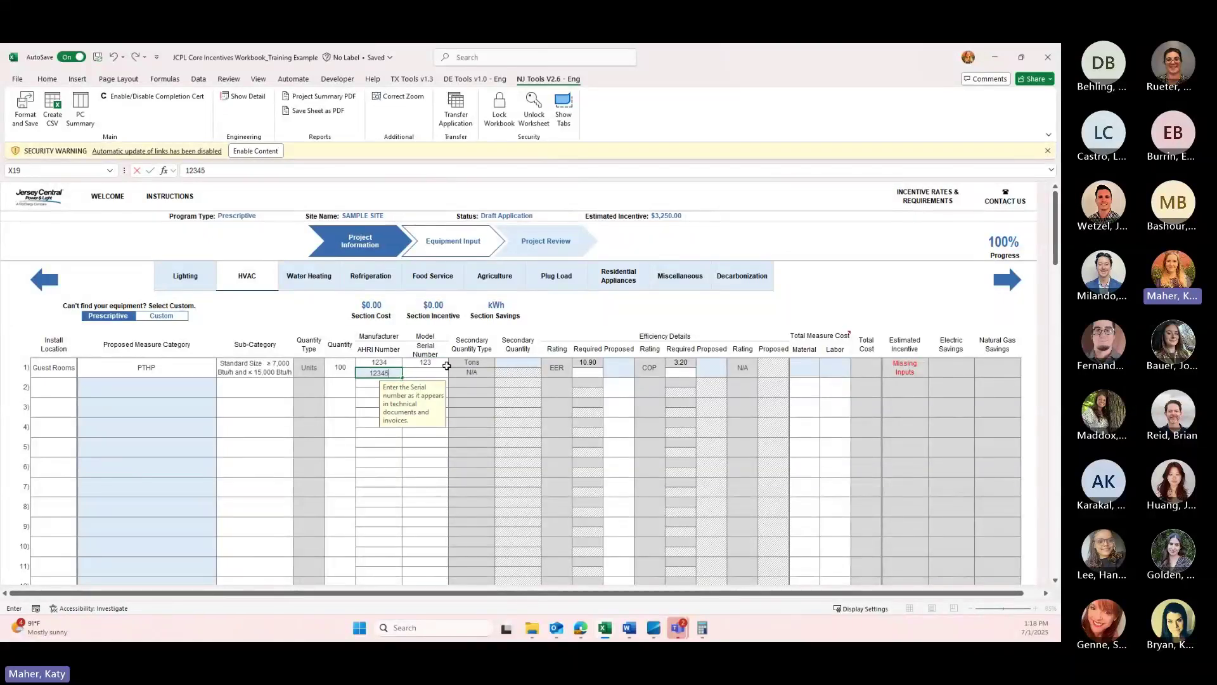
text(6)
key(Tab)
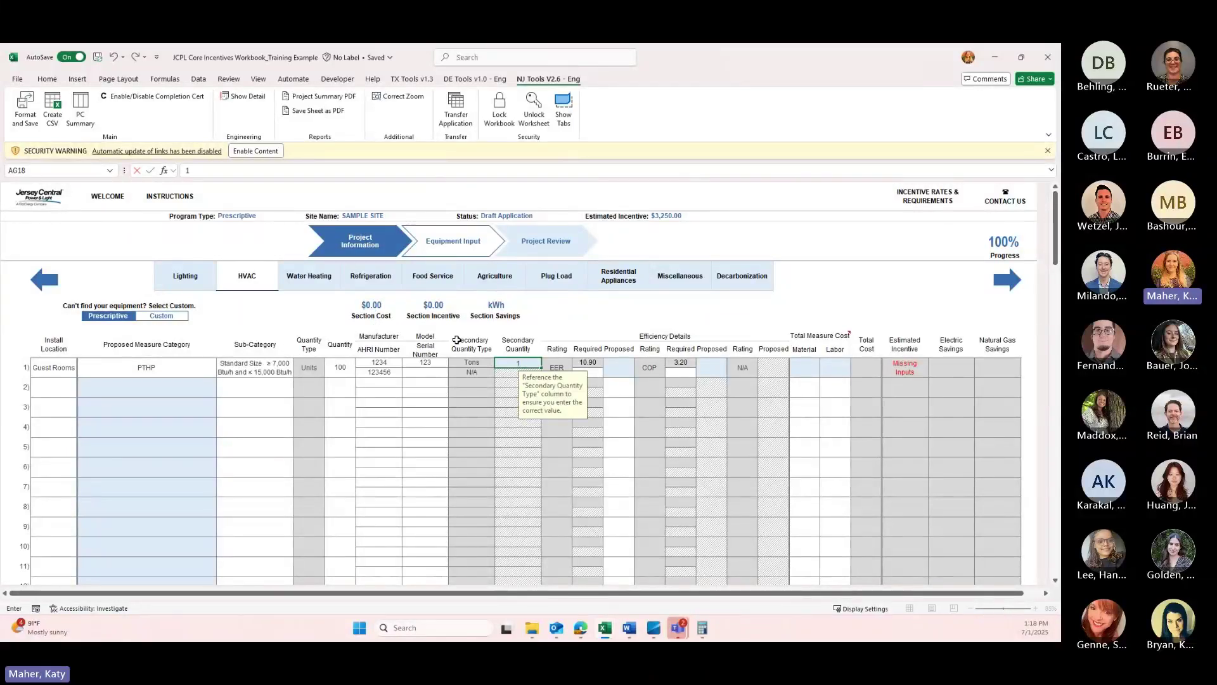
- Set the PTHP row's secondary quantity to 1 ton and its proposed efficiencies to 15 EER and 5 COP
text(1)
click(626, 370)
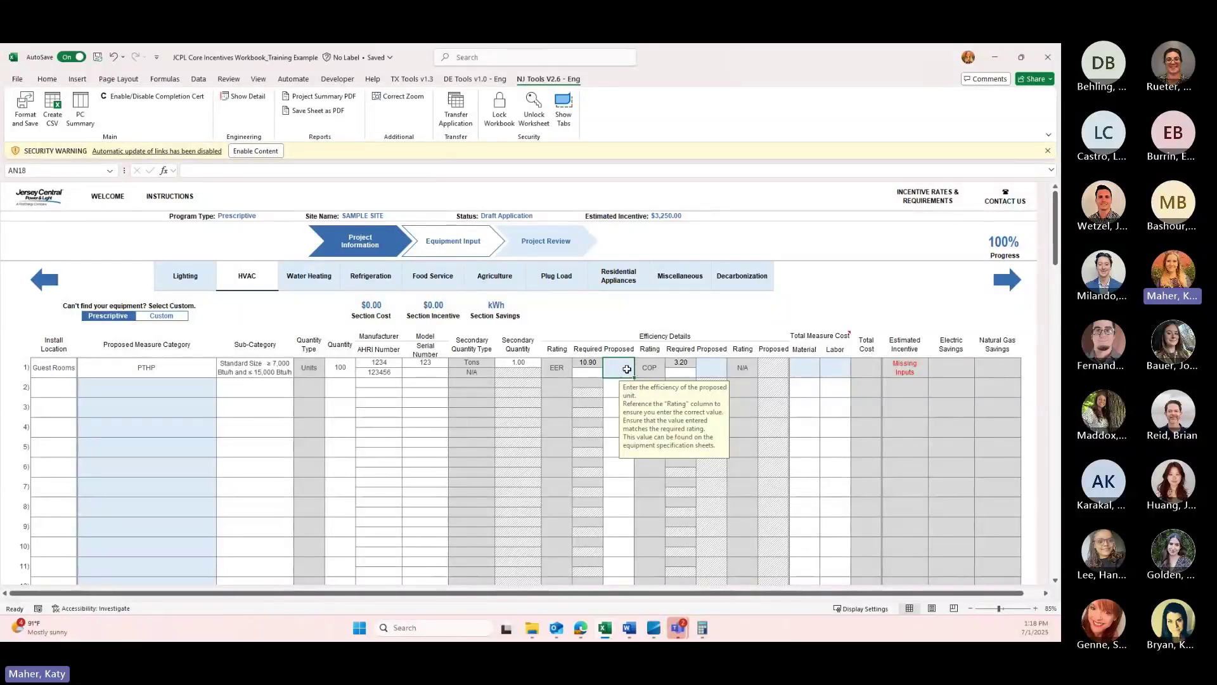
text(15)
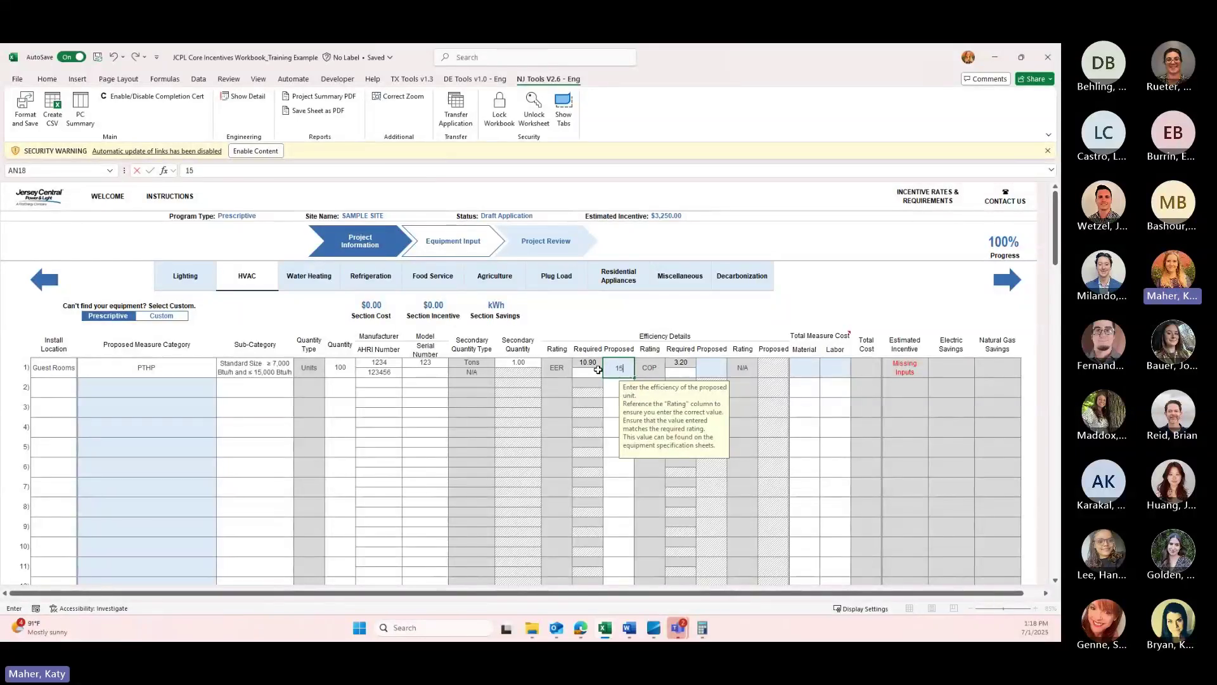
click(717, 367)
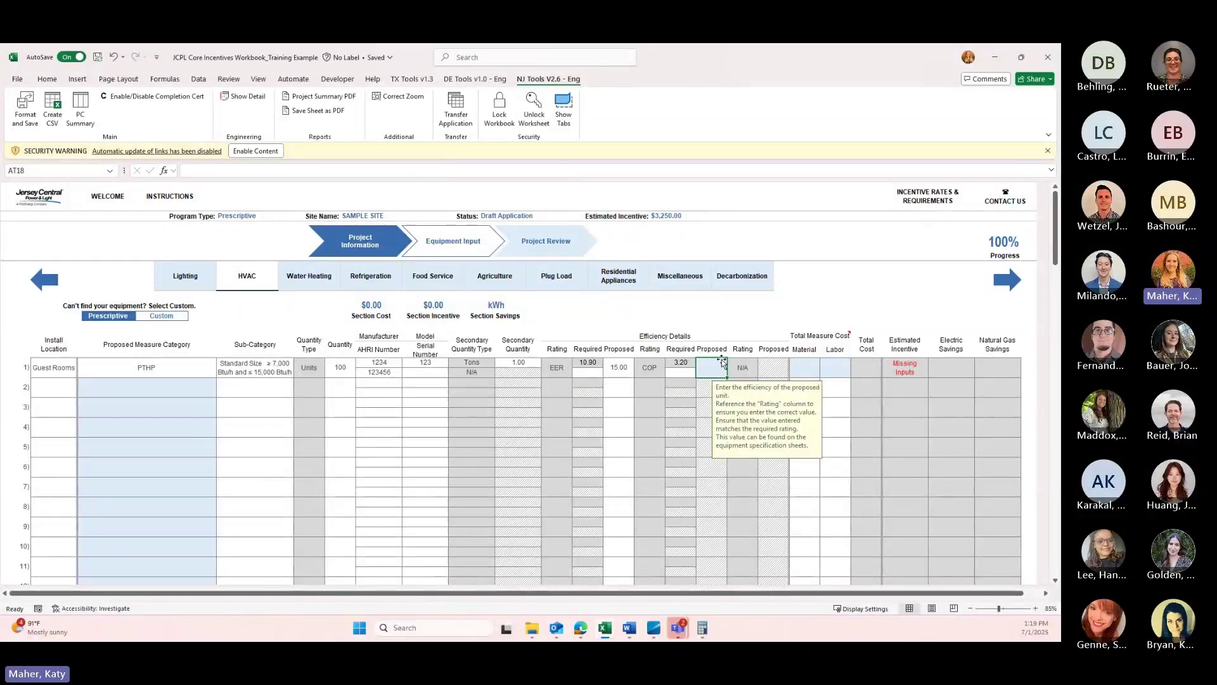
text(5)
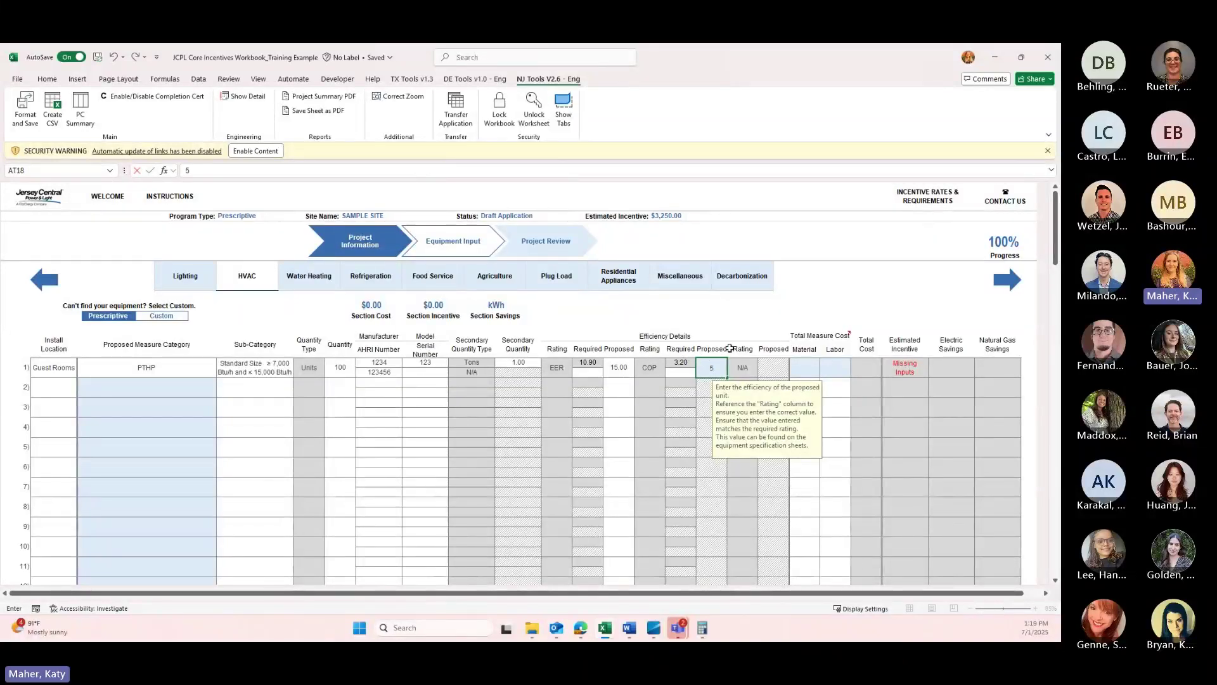
- Set the PTHP row's total measure cost to 10000 for material and 1000 for labor
click(817, 367)
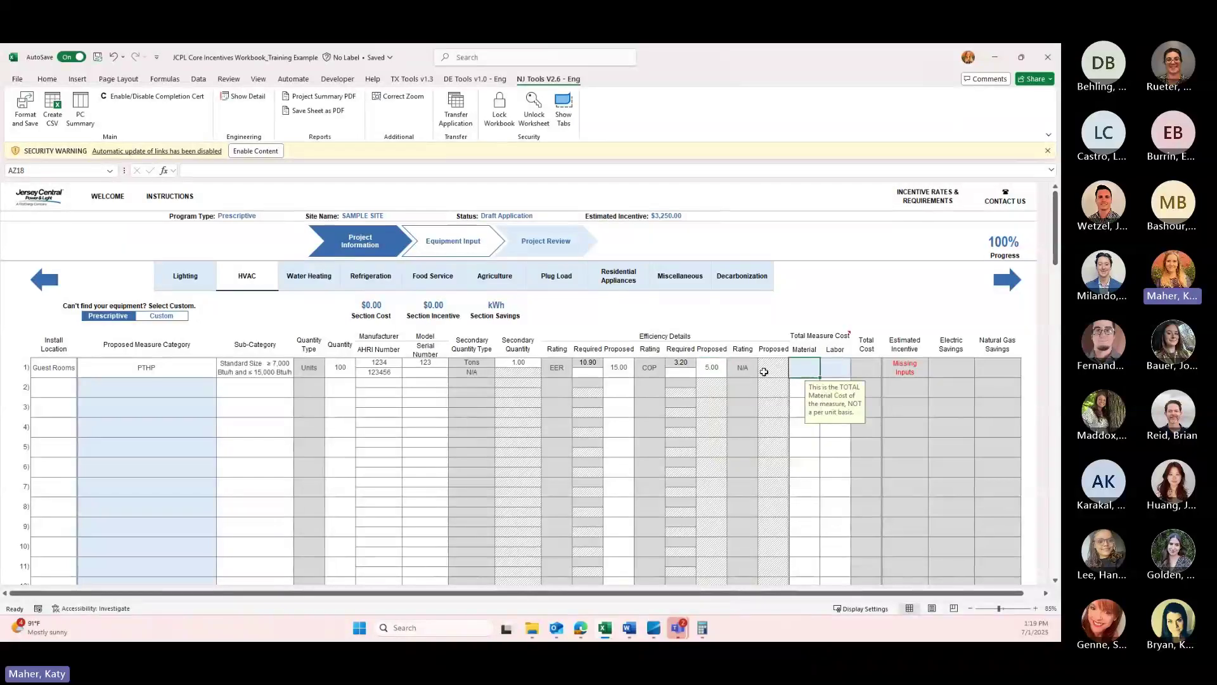
text(10000)
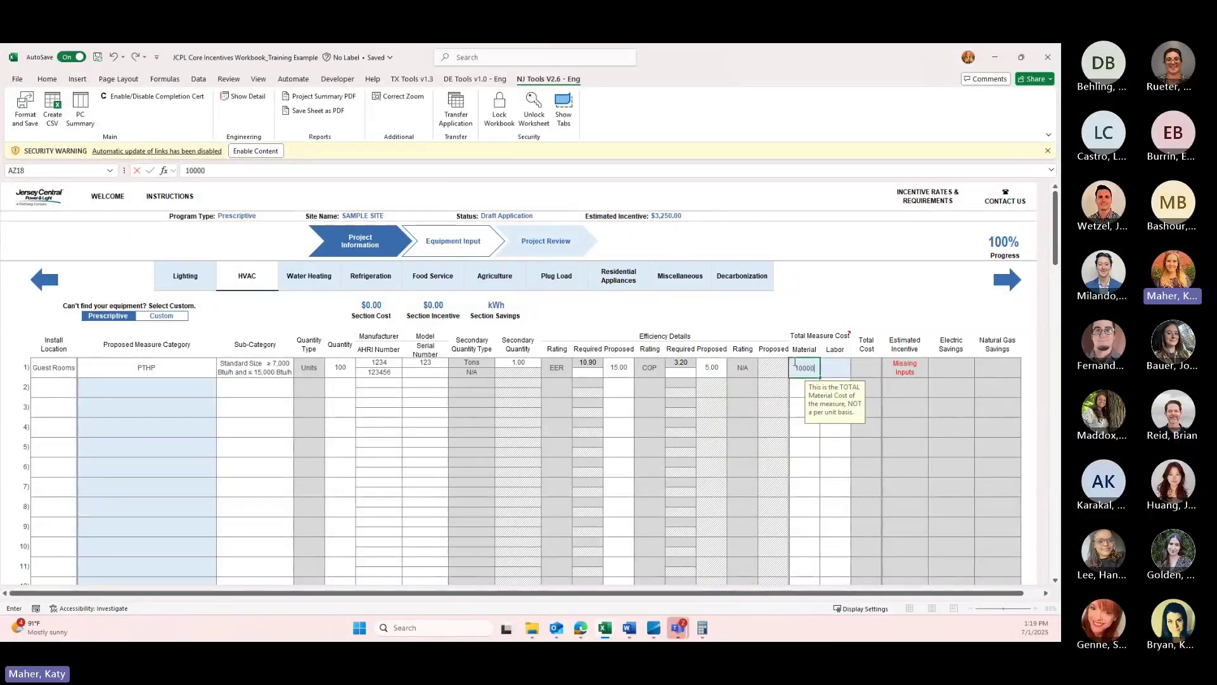
key(Tab)
text(1,)
text(000)
key(Return)
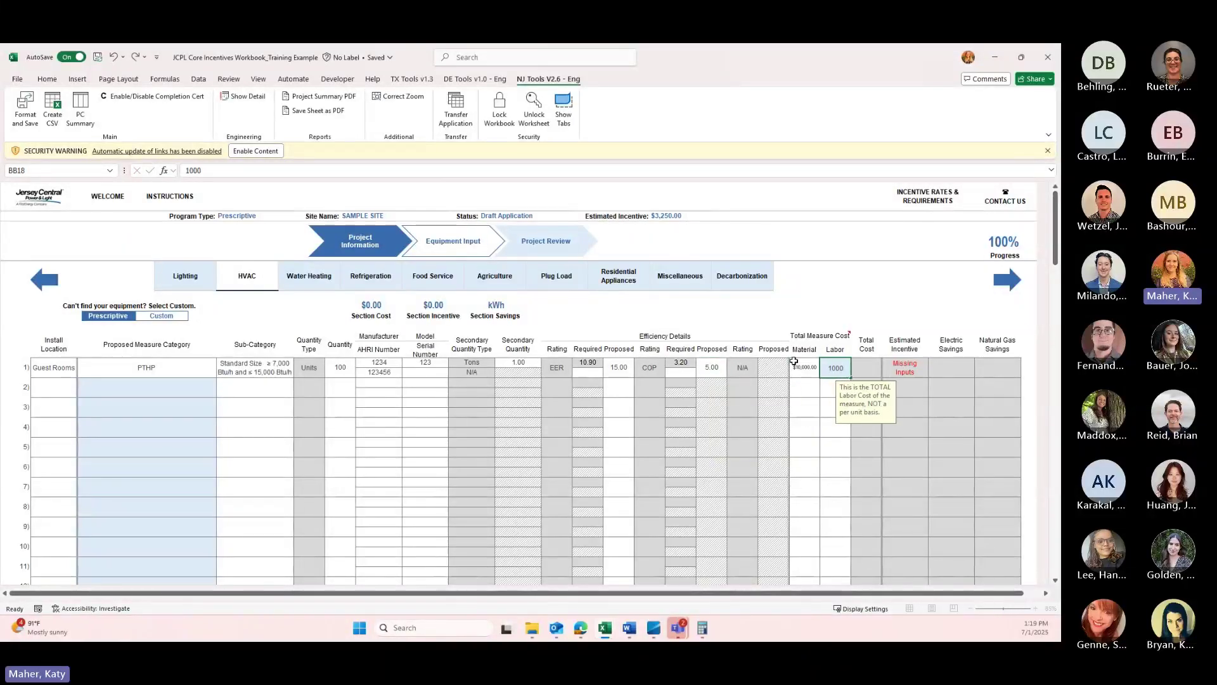
- Change the PTHP row's total labor cost to 100000
click(828, 367)
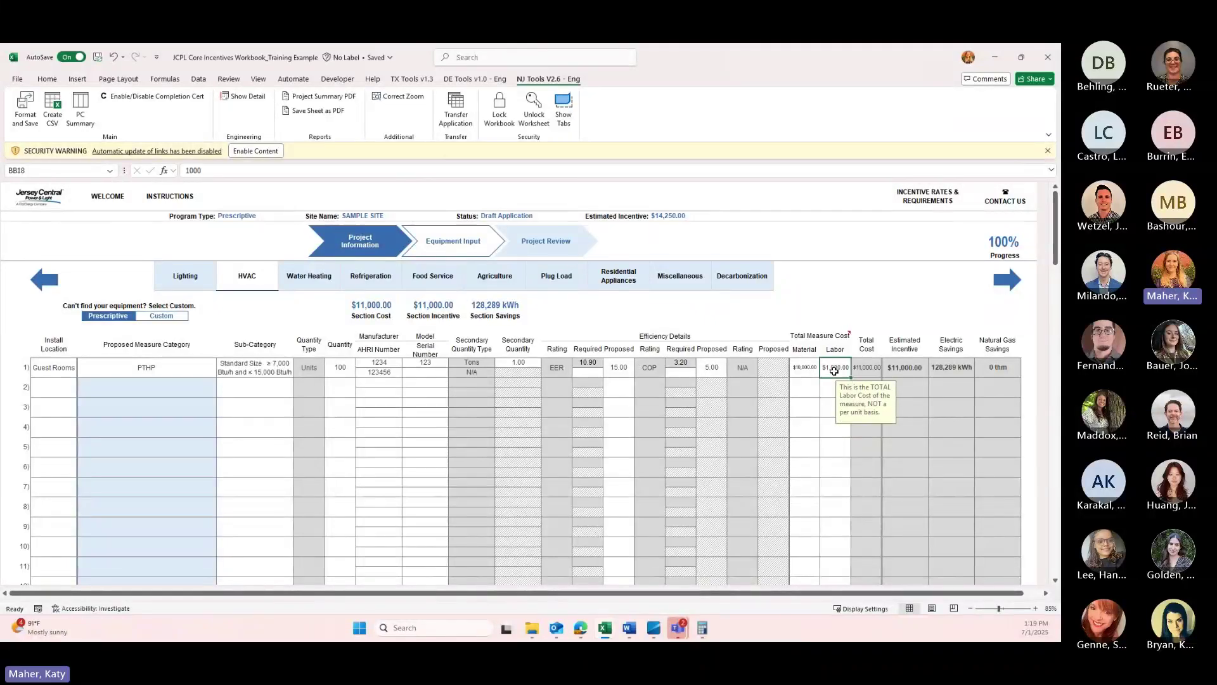
text(100,0)
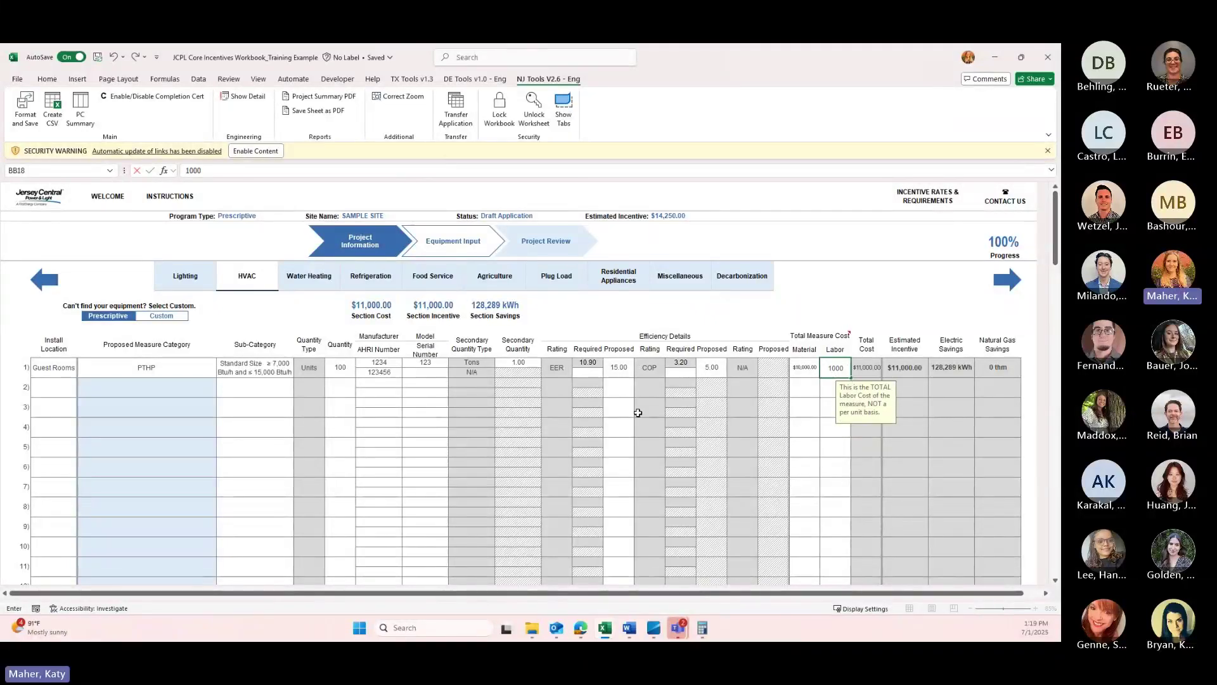
text(00)
key(Return)
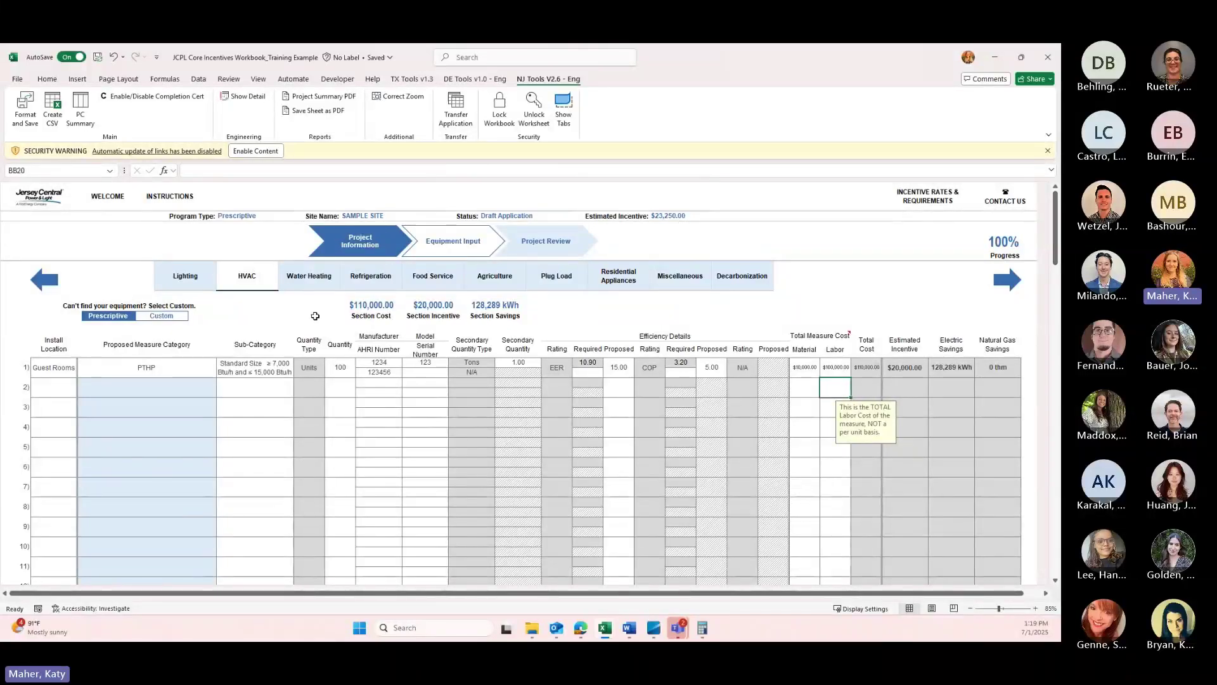
- Compare the section cost, incentive and savings figures of the Lighting and HVAC equipment sections
click(191, 284)
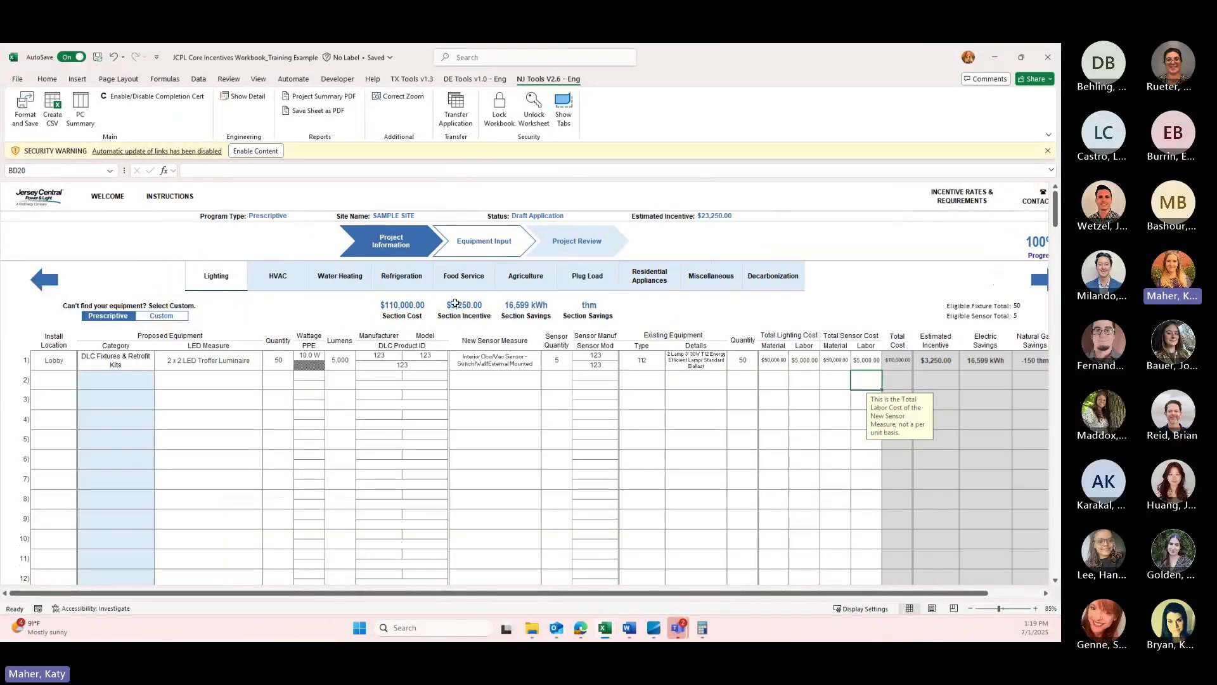
click(292, 282)
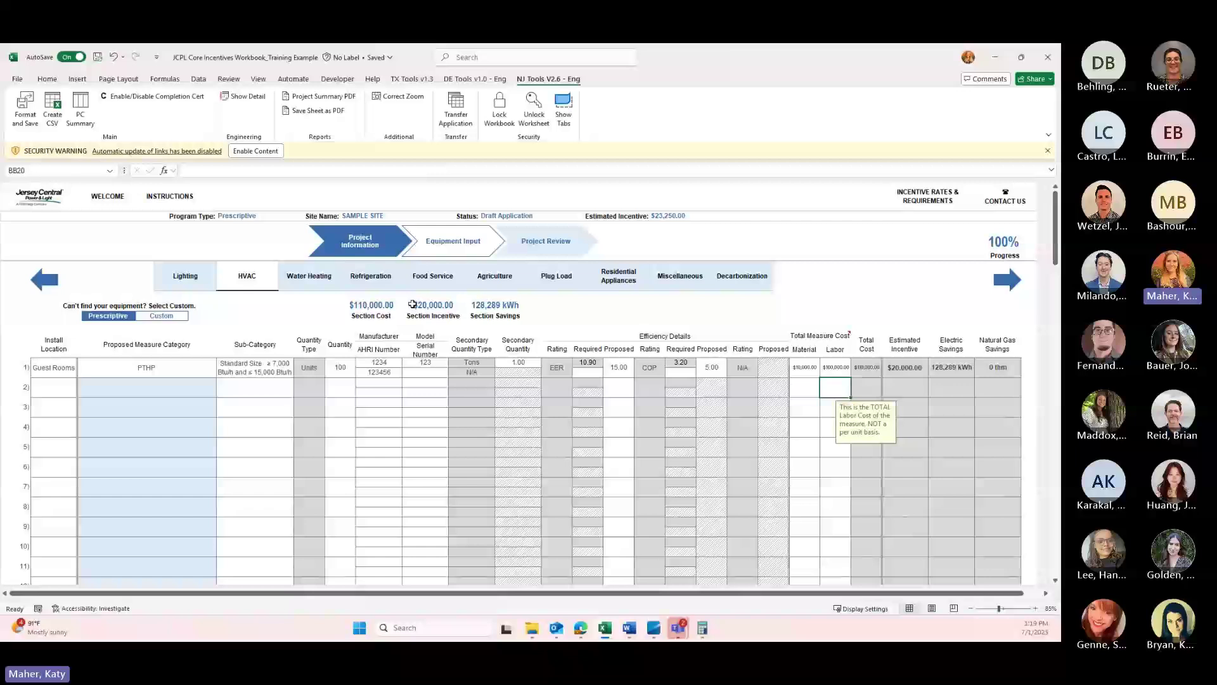
click(190, 283)
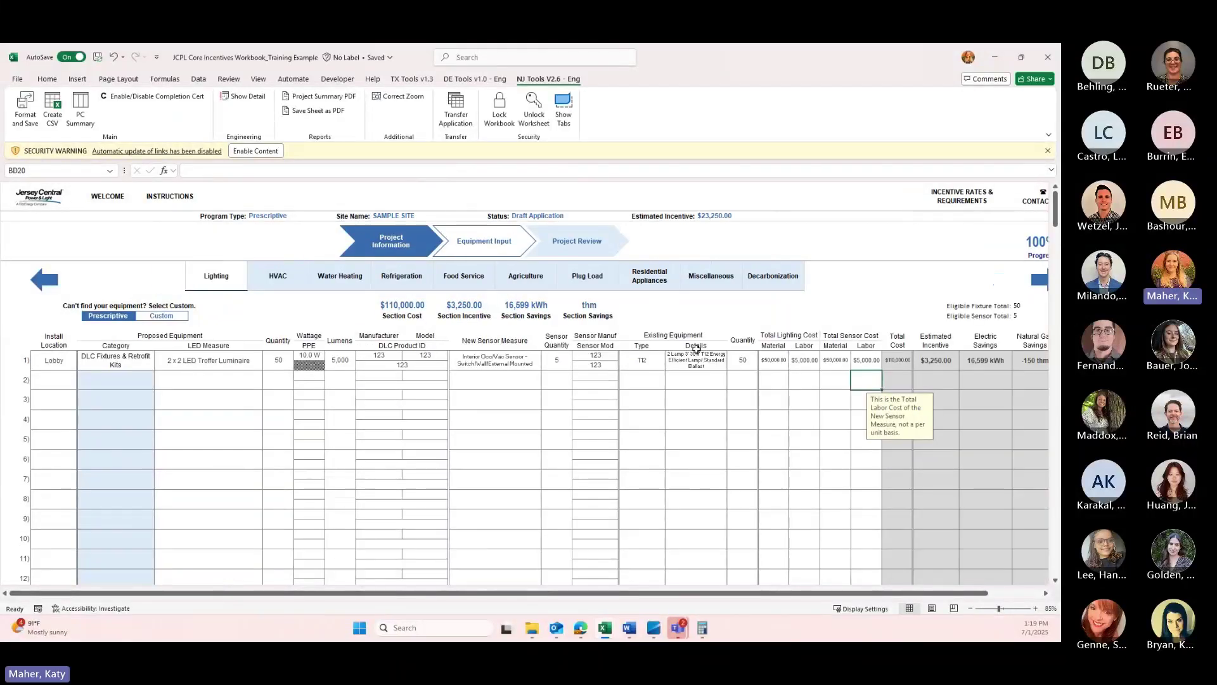
- Open the incentive report from the Project Review and examine its project summary, impact summary and printing guidance
click(590, 241)
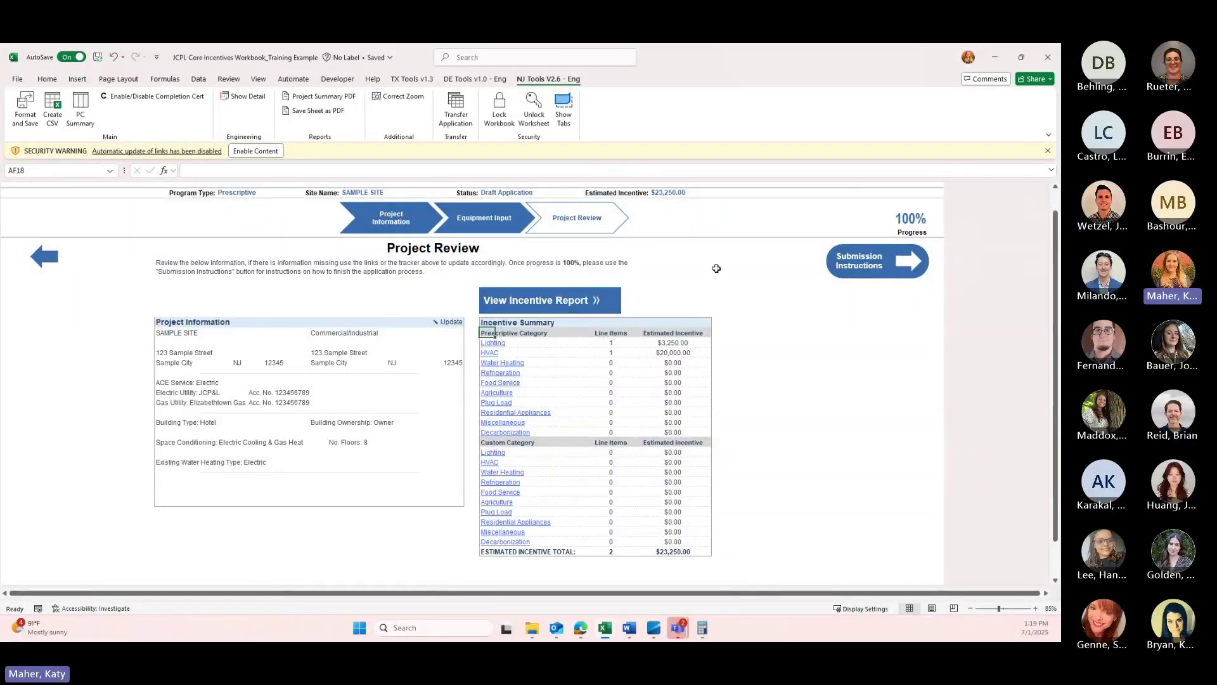
click(550, 295)
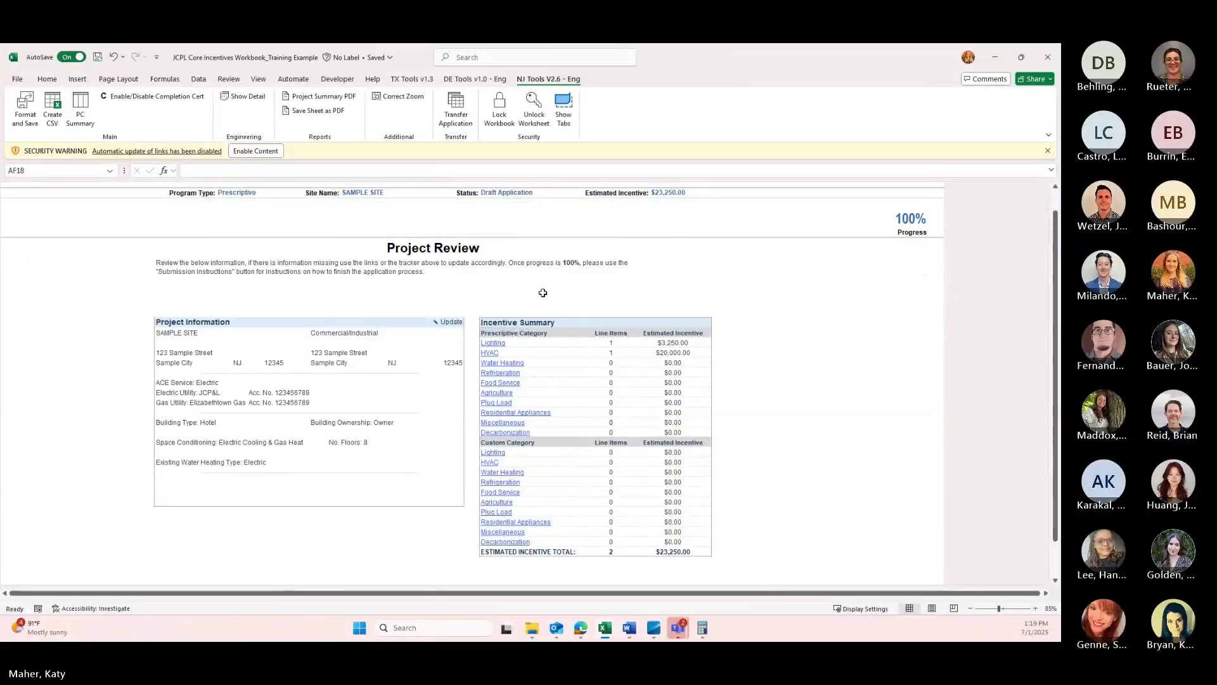
scroll(549, 309, down, 6)
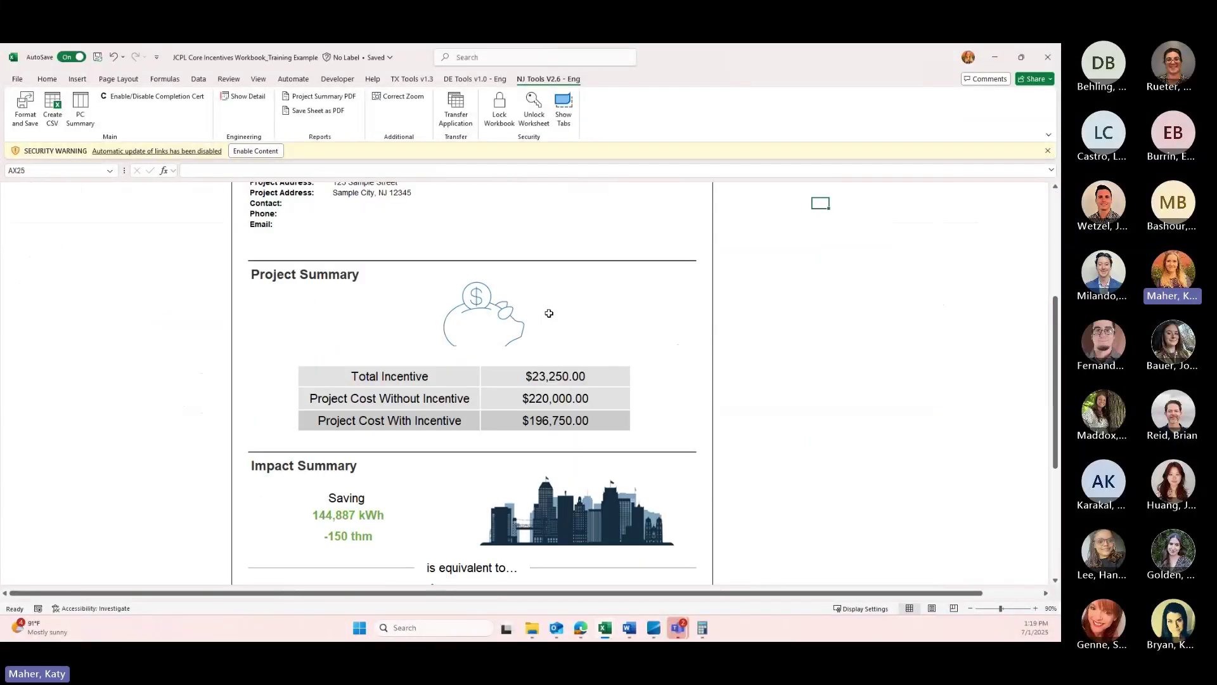
scroll(549, 313, up, 2)
scroll(536, 336, down, 5)
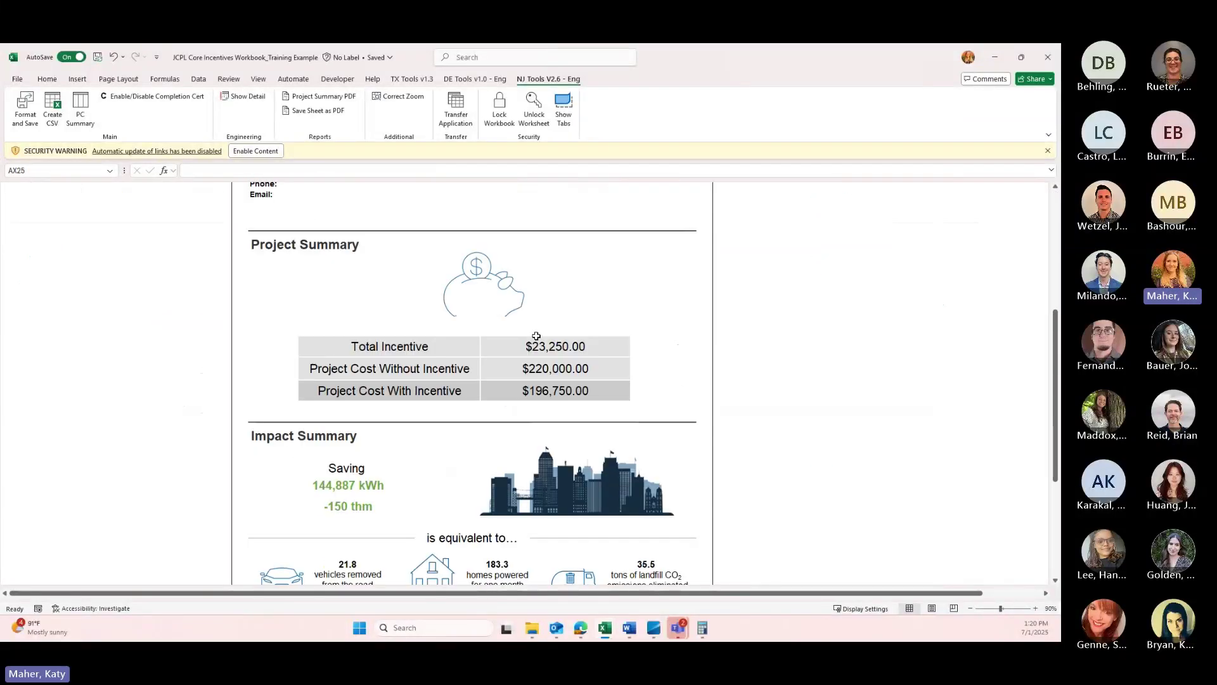
scroll(372, 369, down, 2)
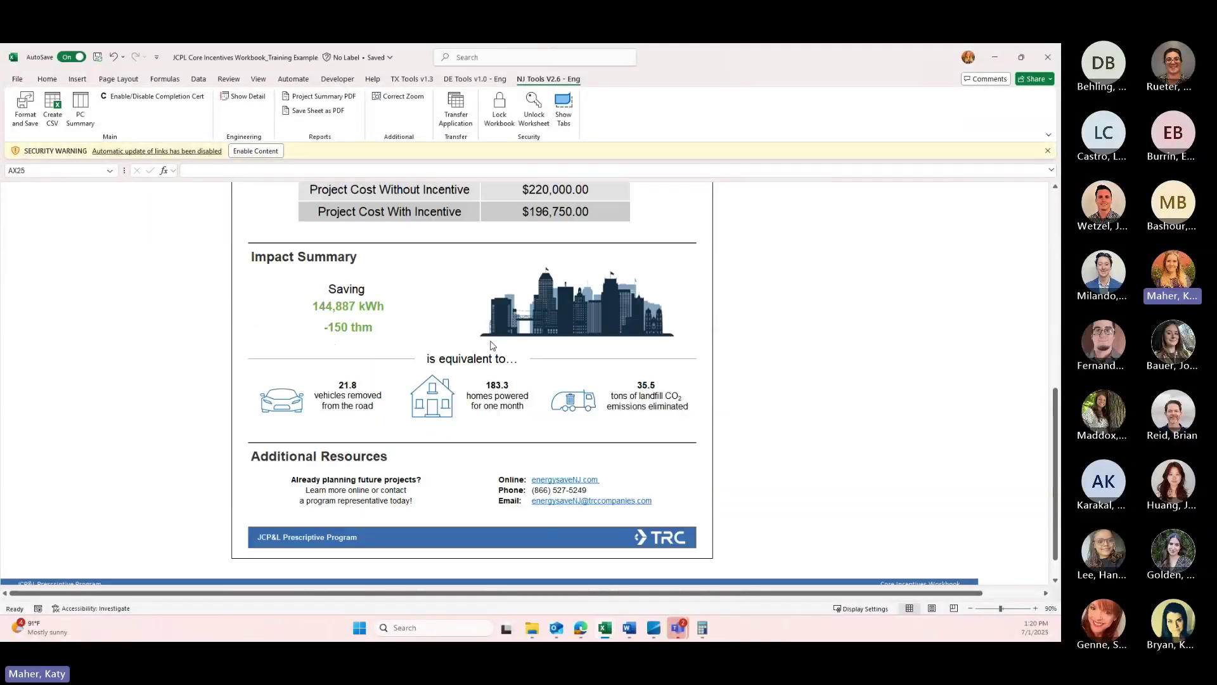
scroll(465, 472, up, 2)
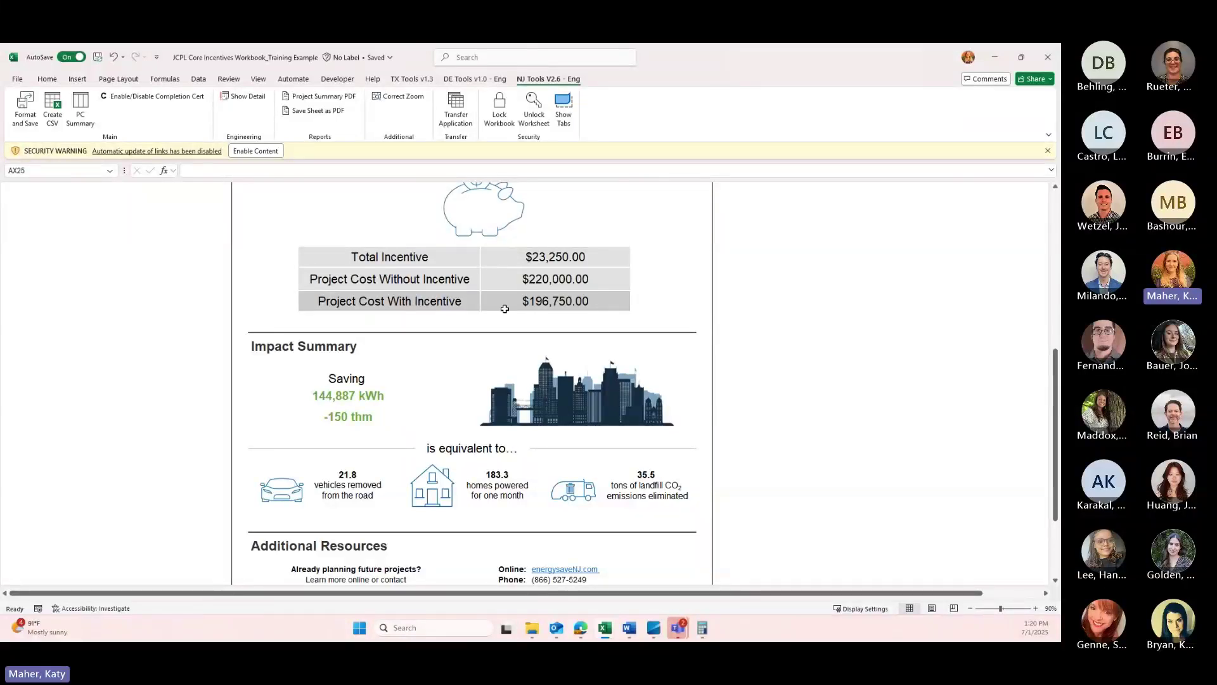
scroll(505, 309, down, 2)
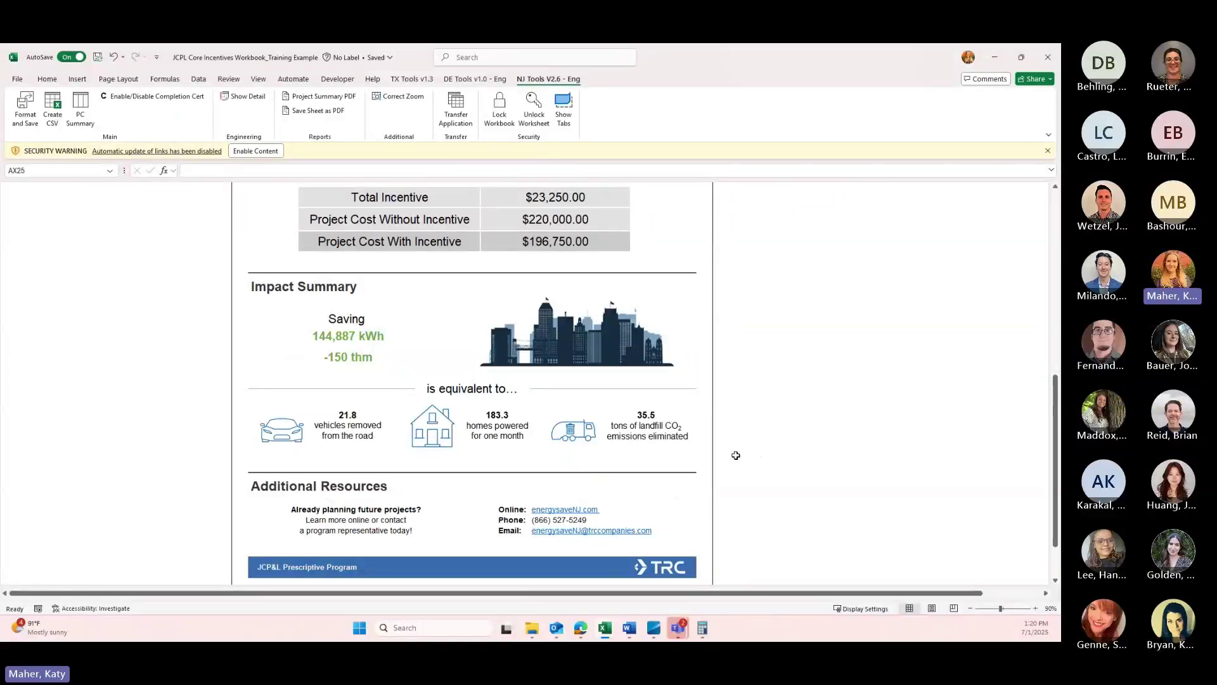
scroll(736, 455, up, 10)
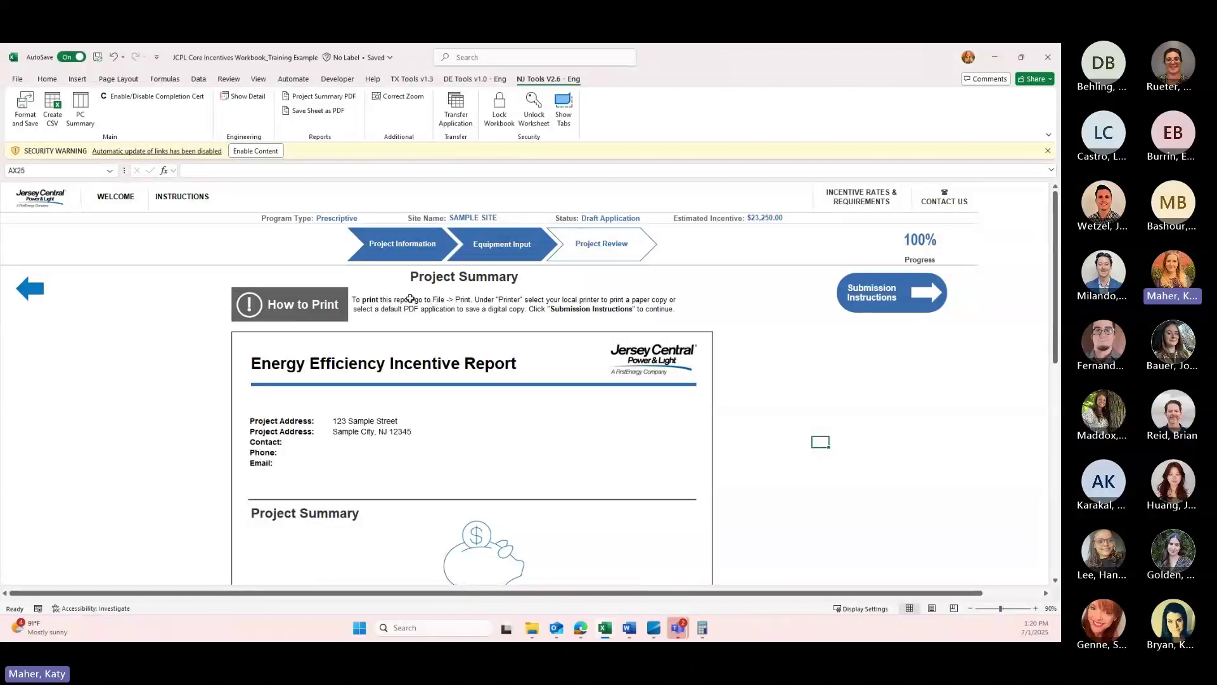
scroll(565, 399, down, 4)
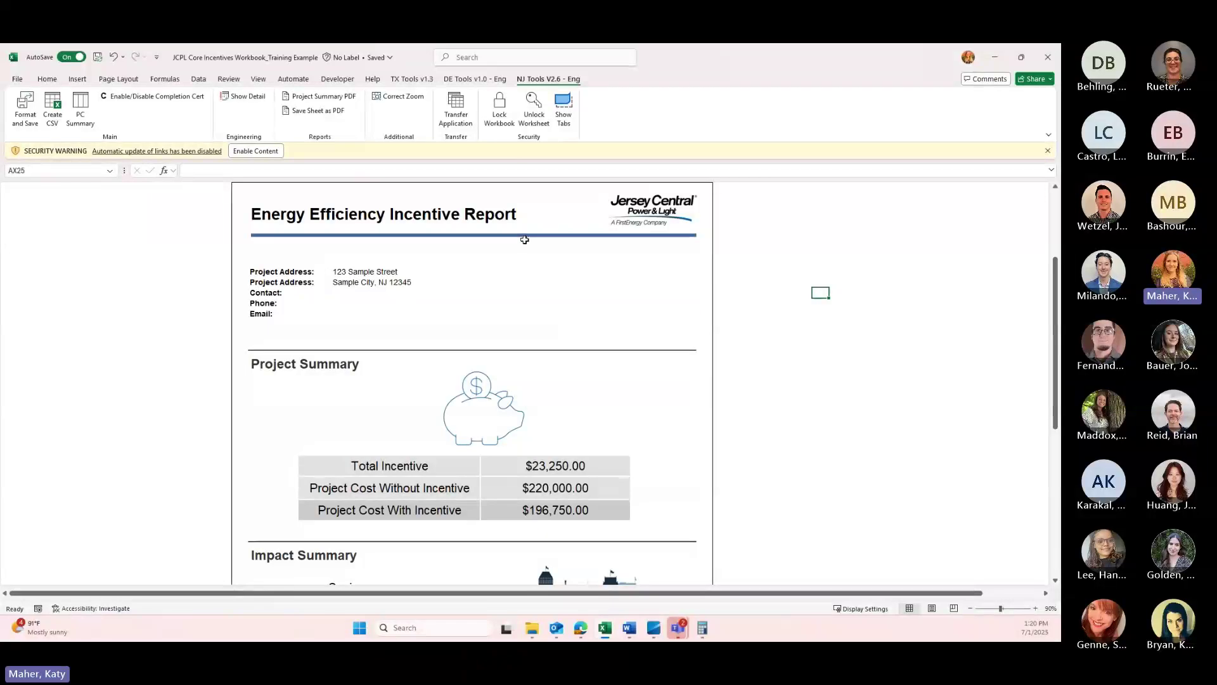
scroll(541, 364, up, 4)
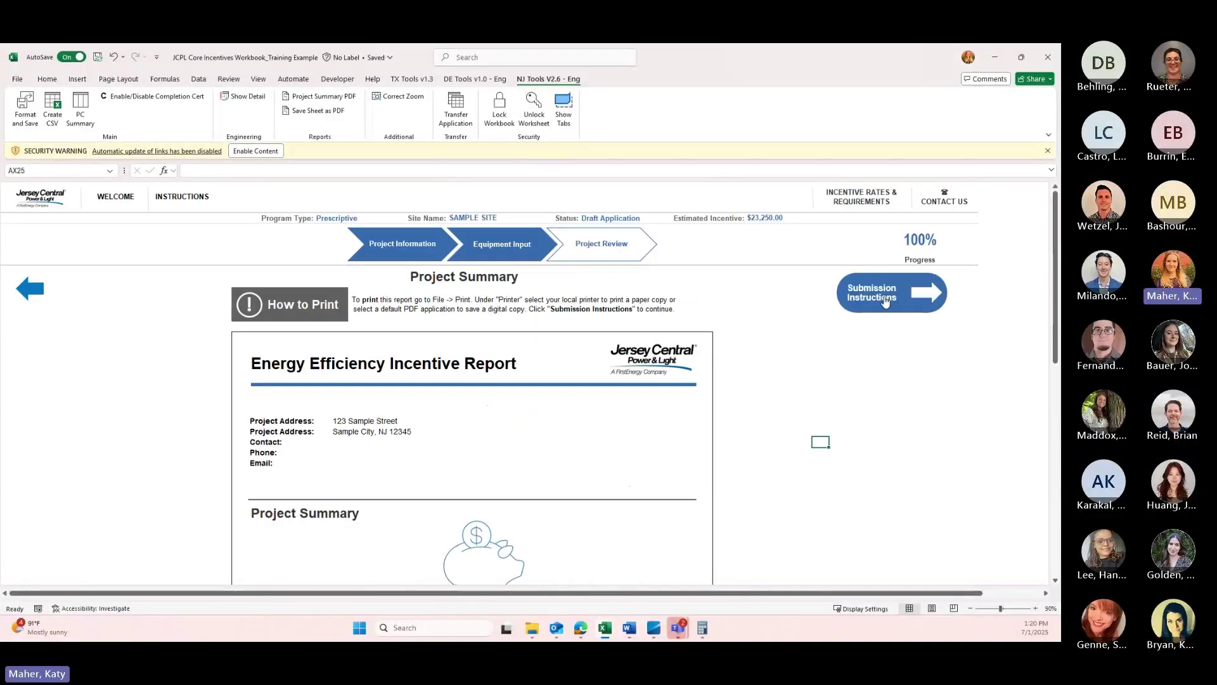
- Open the submission instructions and review the submission steps and the required documents for all projects and for installed projects
click(886, 302)
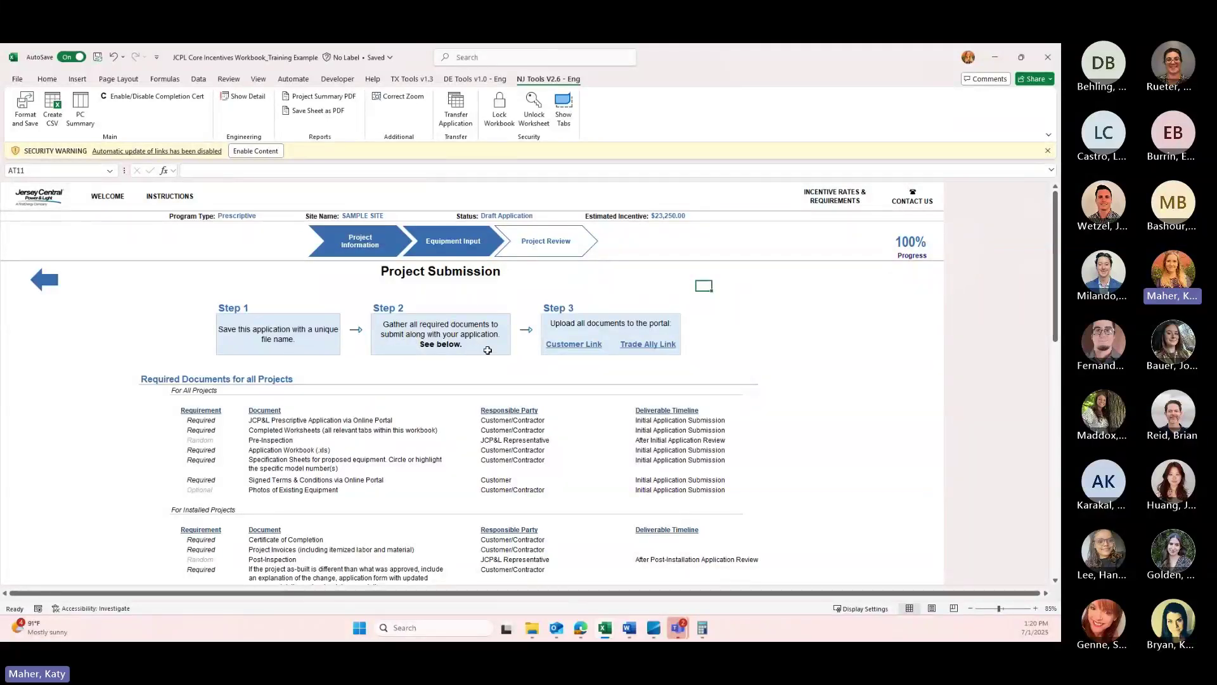
scroll(208, 379, down, 1)
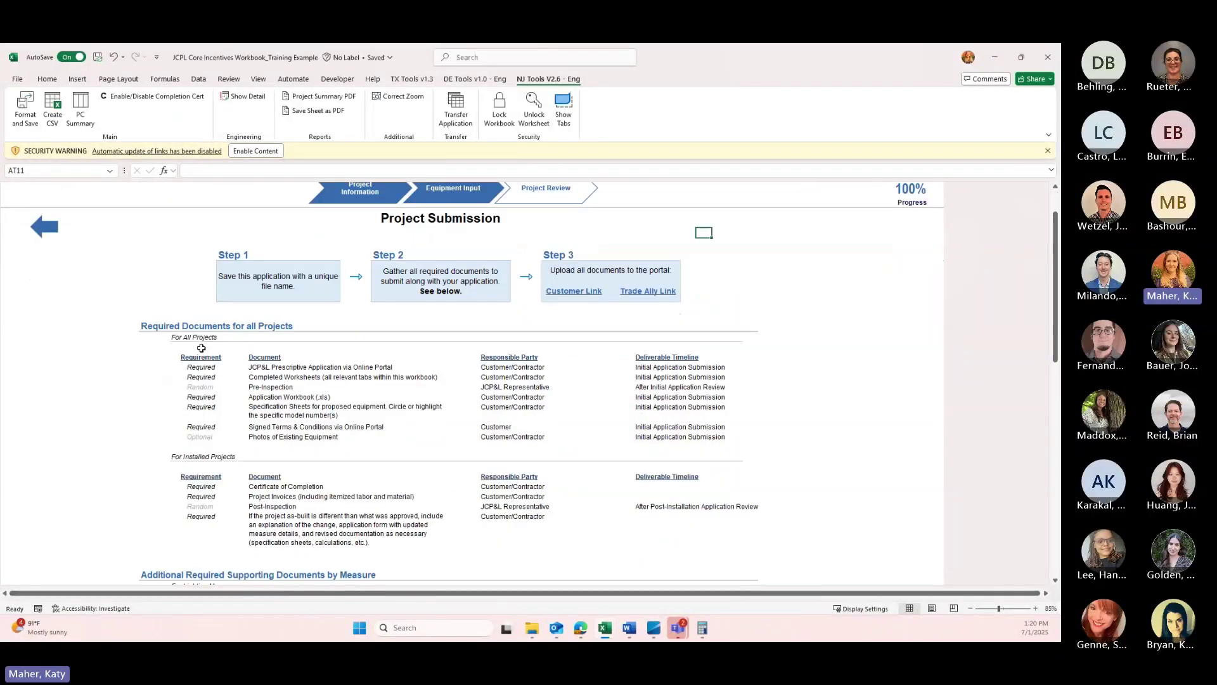
scroll(201, 348, down, 3)
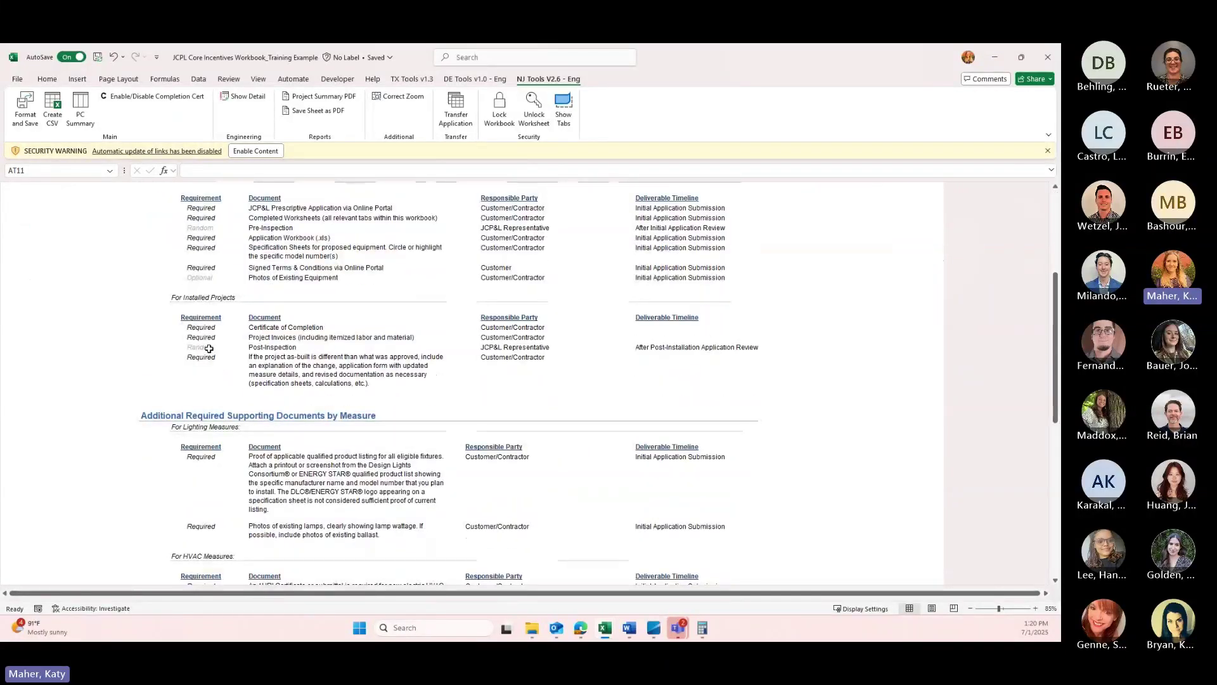
scroll(208, 348, down, 3)
scroll(244, 382, up, 2)
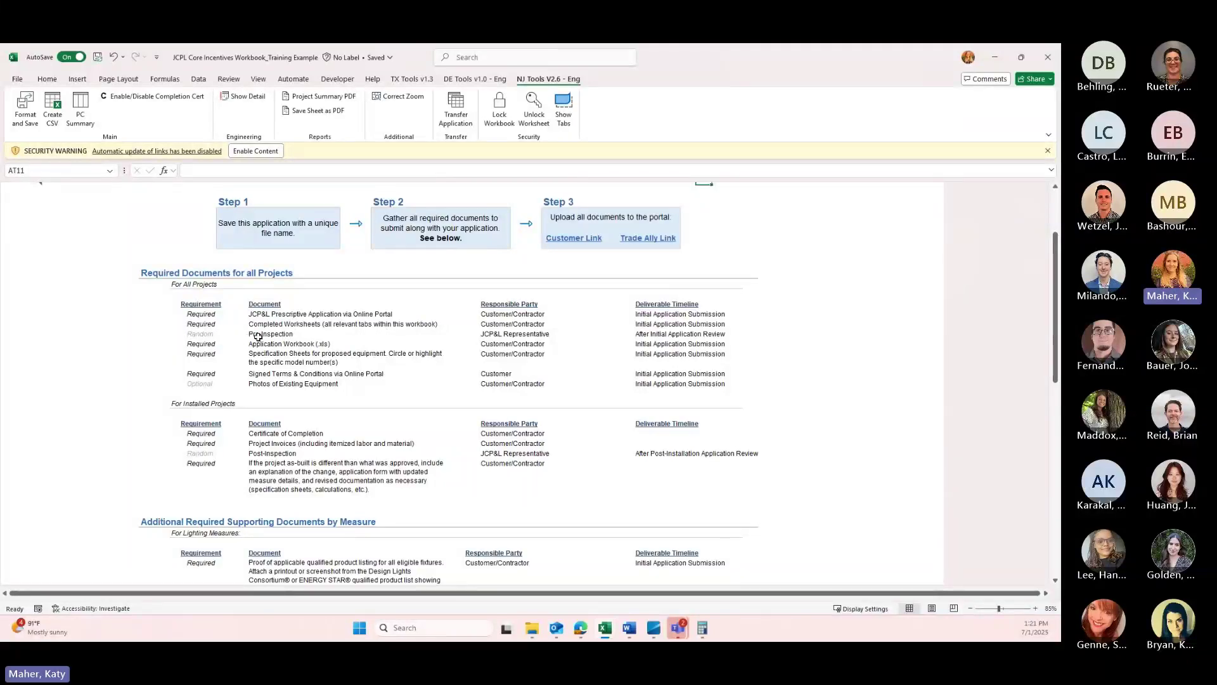
scroll(234, 328, down, 1)
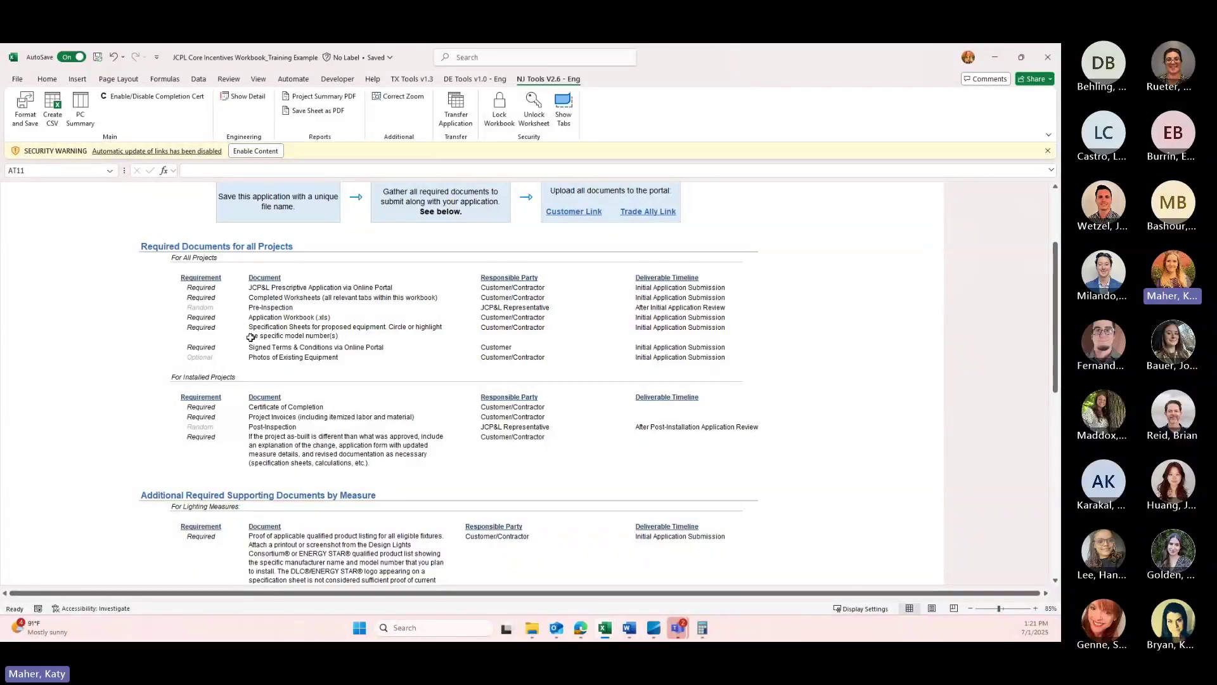
scroll(234, 313, down, 1)
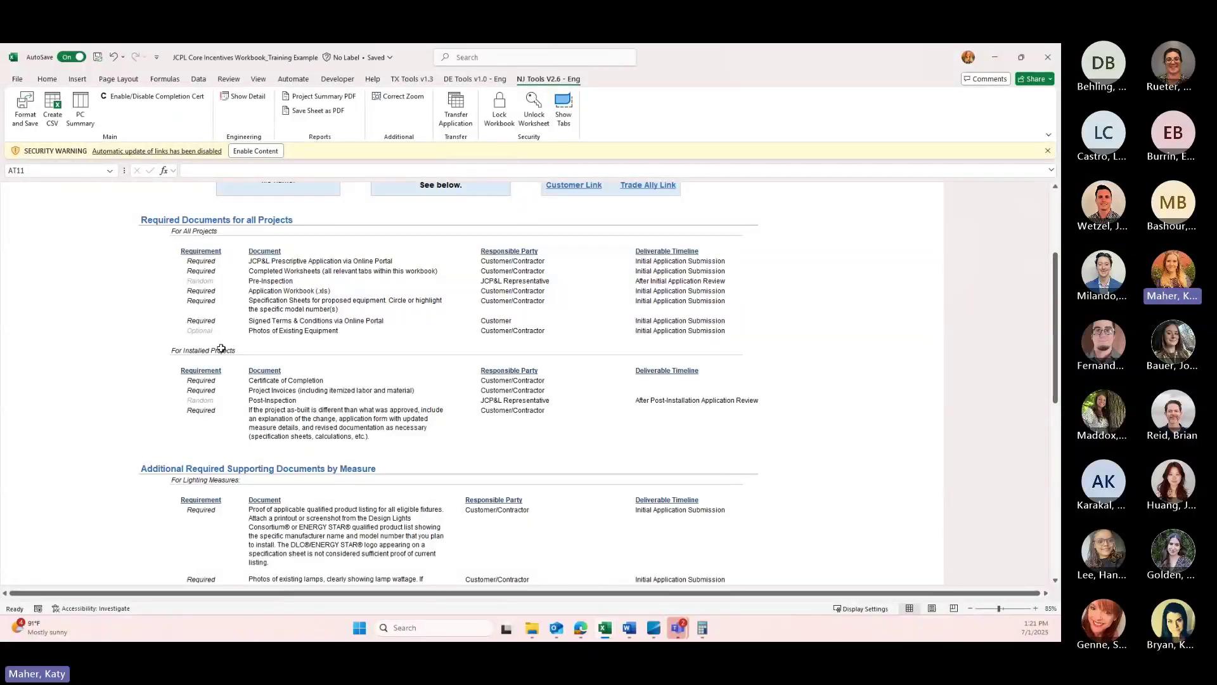
scroll(223, 342, down, 1)
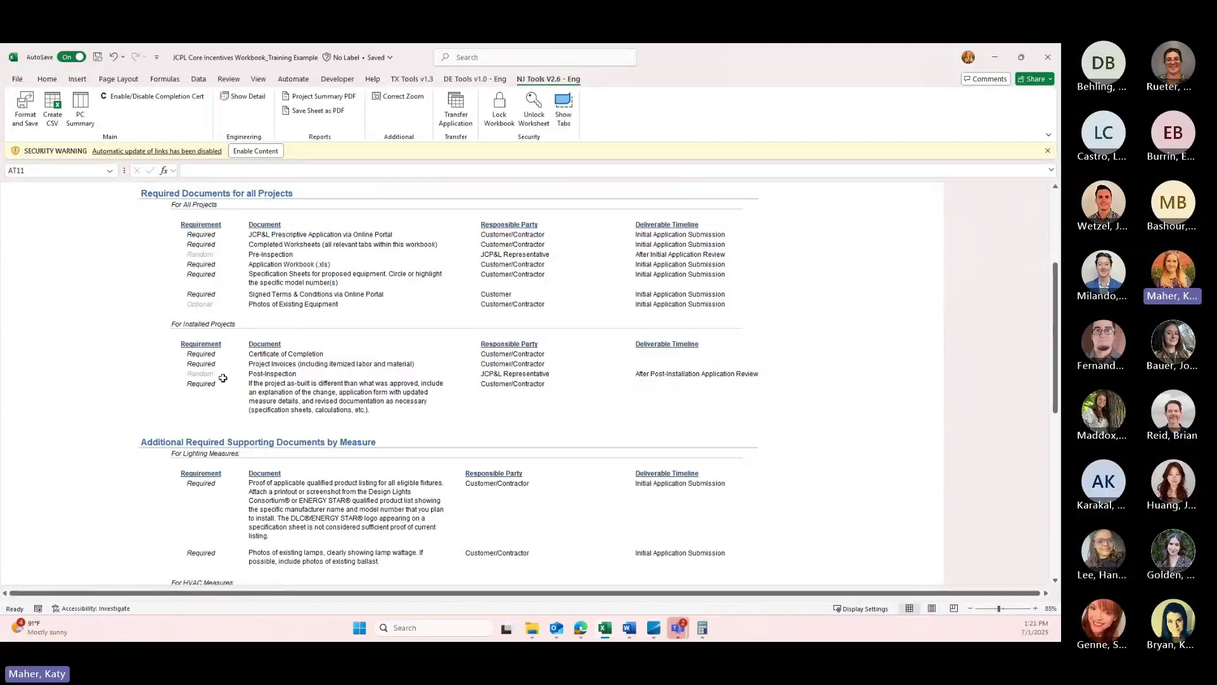
scroll(242, 322, down, 1)
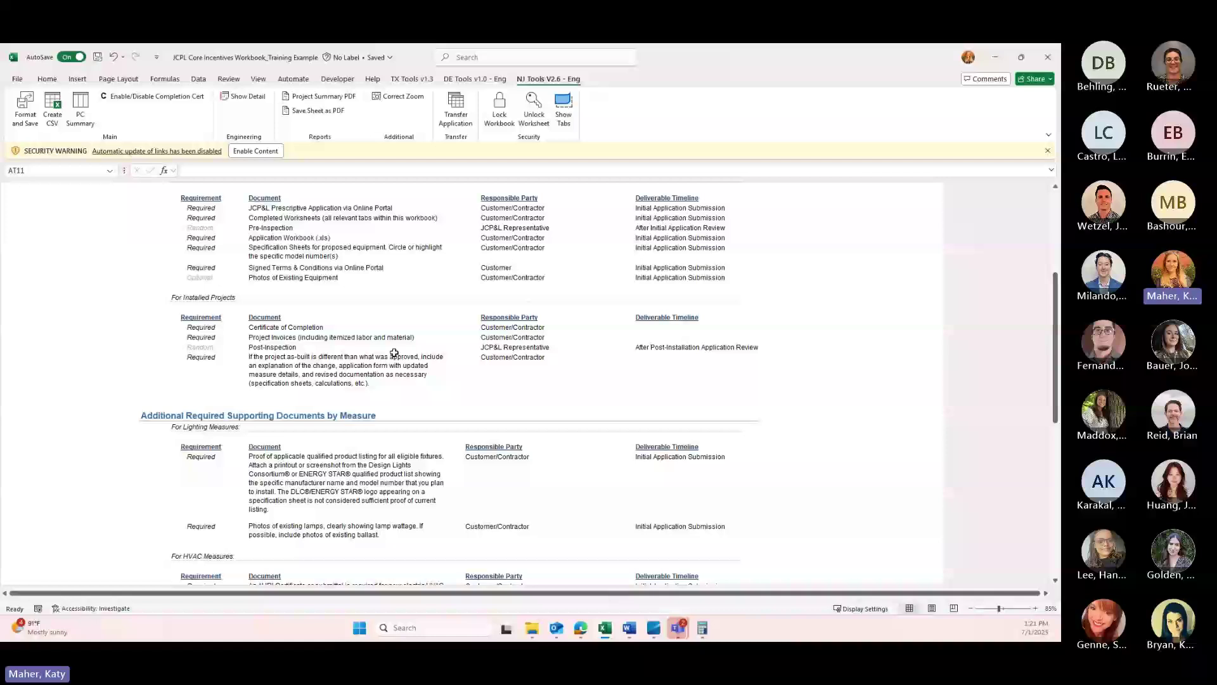
- Examine the additional supporting documents required for lighting, HVAC, decarbonization and custom measures, and the Next Steps section
scroll(396, 353, down, 4)
scroll(395, 352, down, 2)
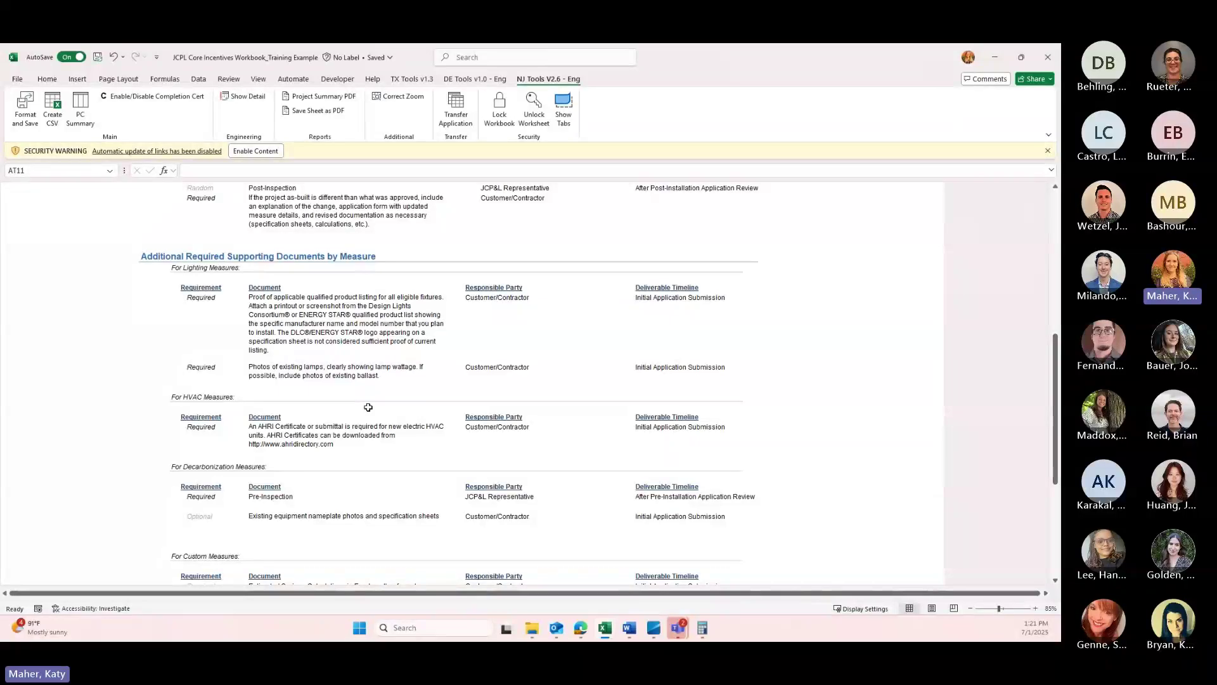
scroll(368, 408, down, 3)
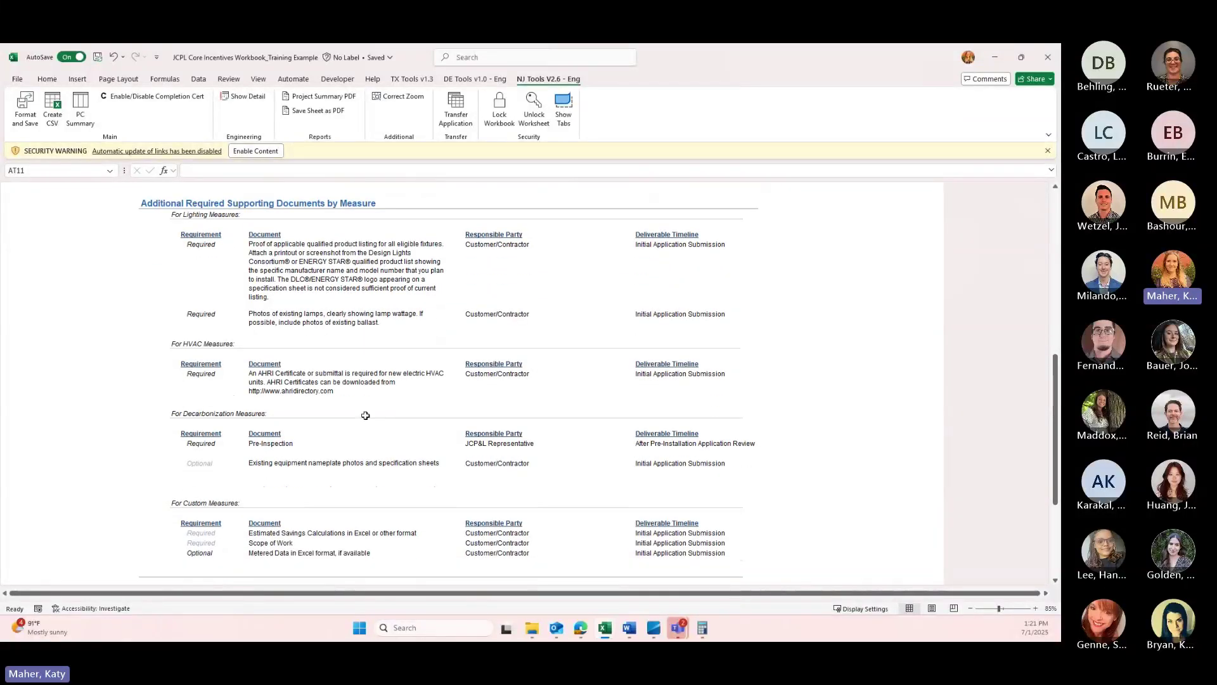
scroll(290, 413, down, 1)
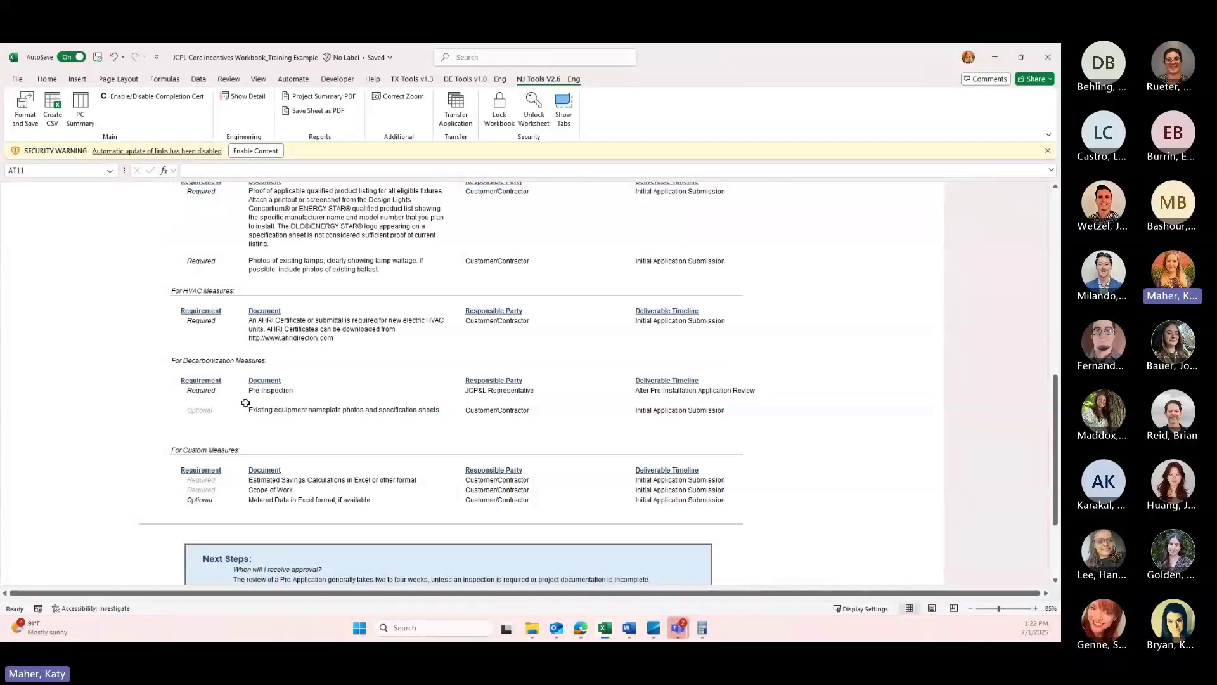
scroll(247, 405, down, 1)
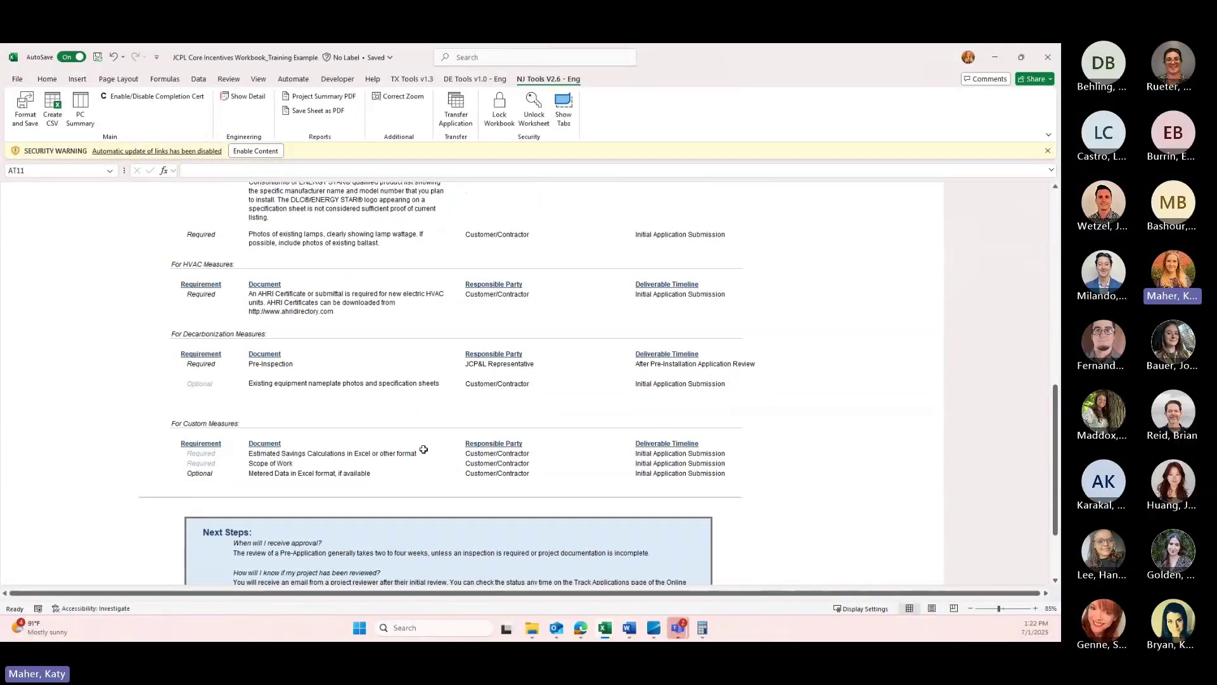
scroll(226, 455, down, 1)
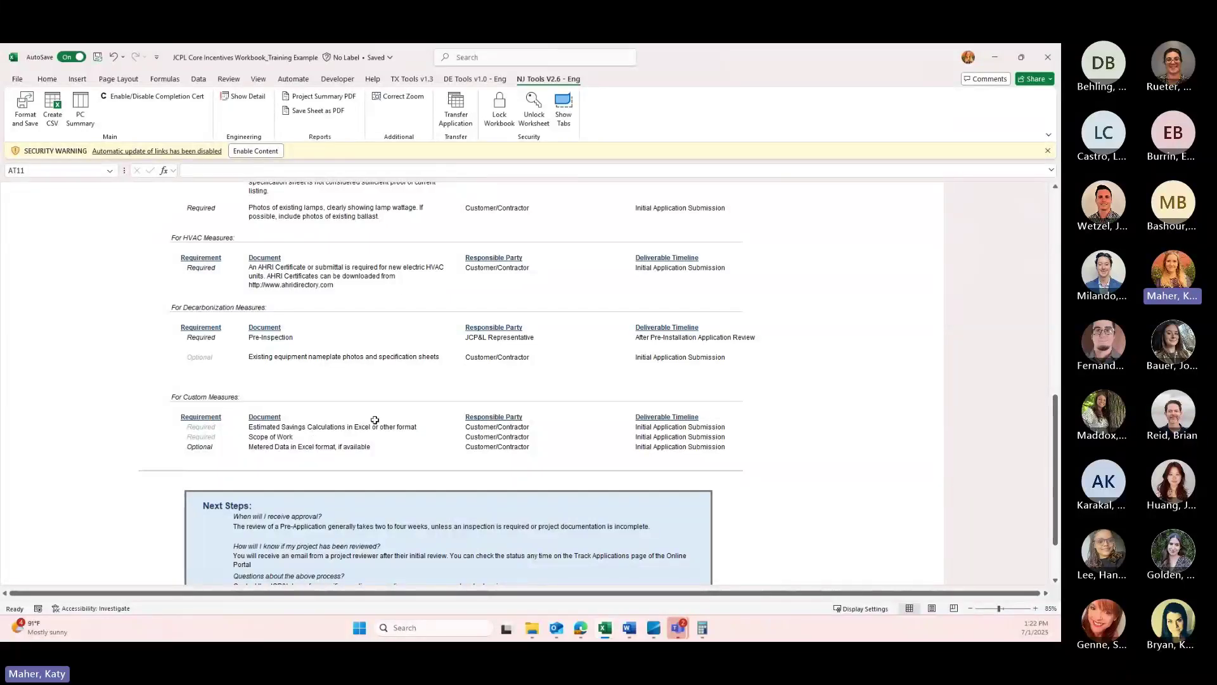
scroll(374, 420, down, 1)
scroll(467, 442, up, 15)
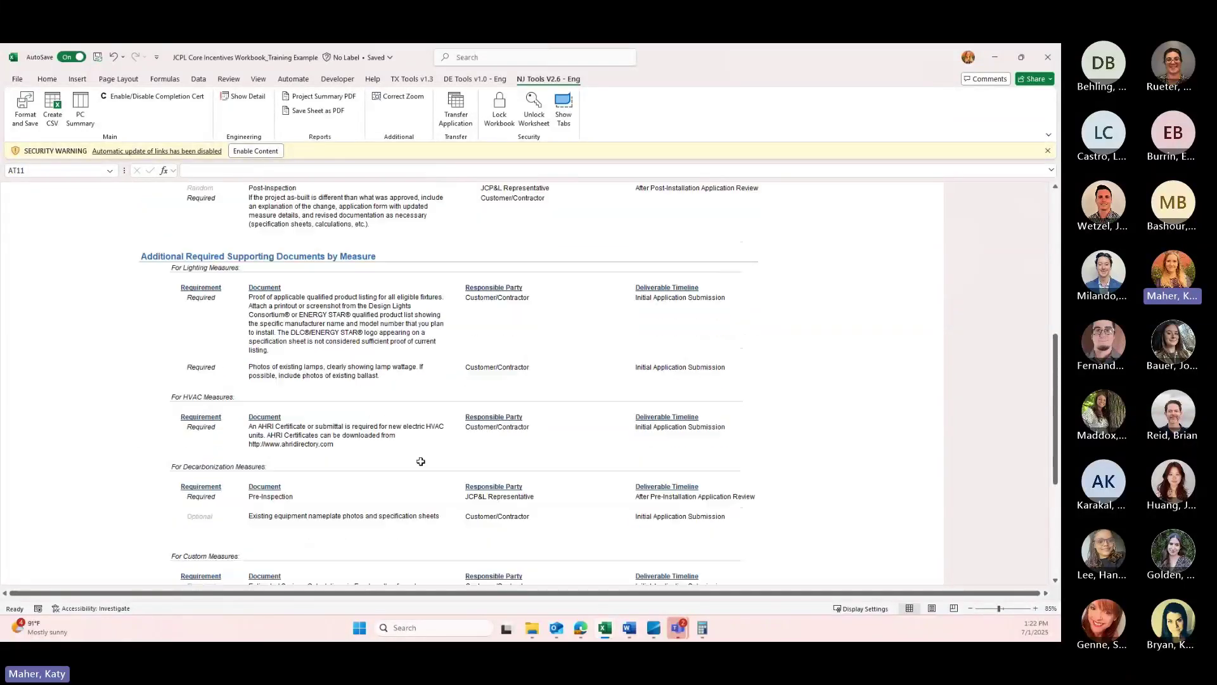